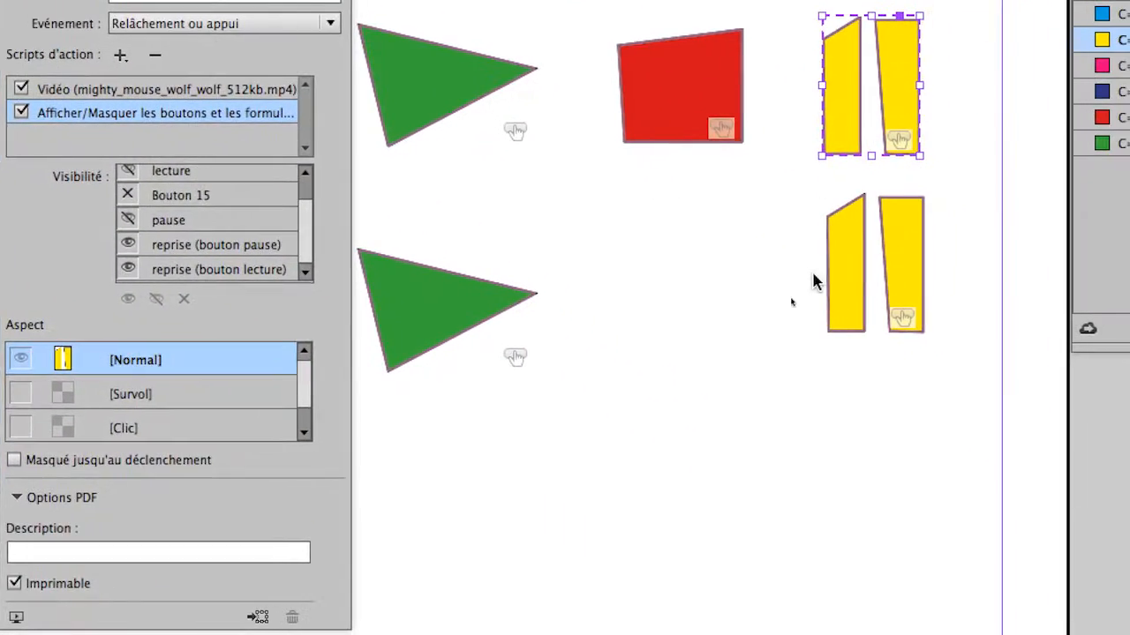
Set both resume buttons, the lower yellow pause shape and the lower green triangle, to be hidden until triggered
click(828, 285)
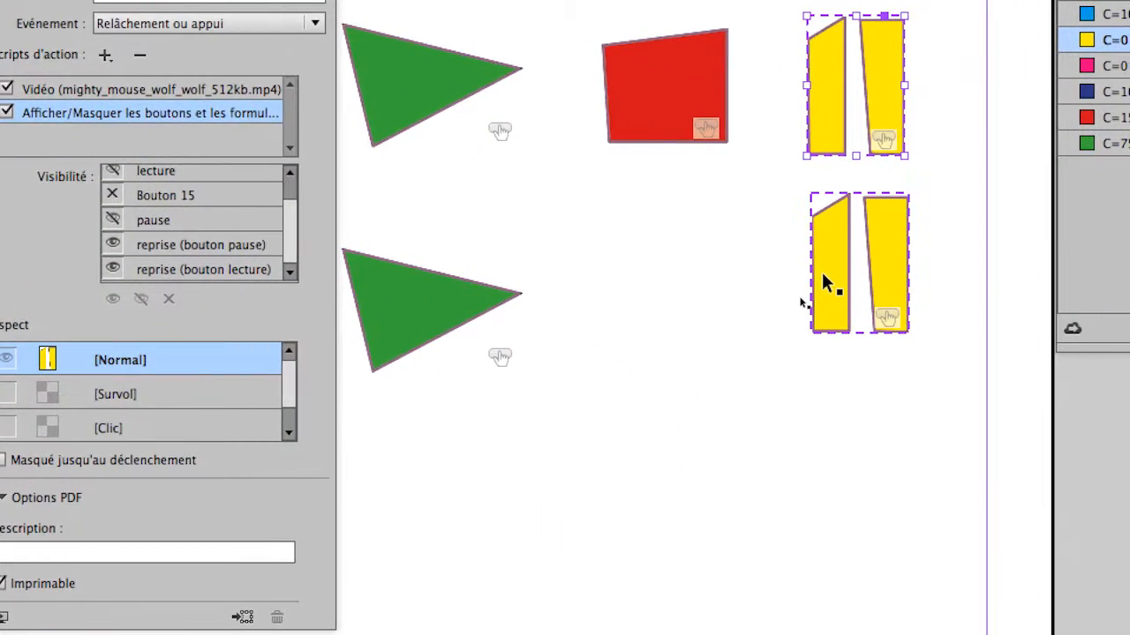
click(824, 279)
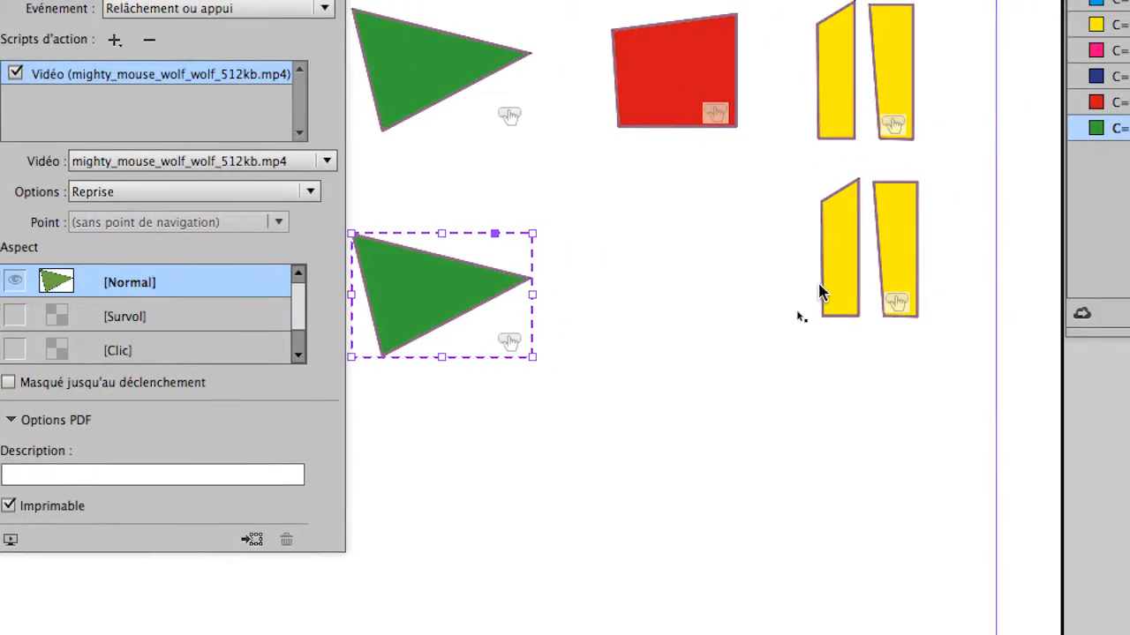
click(1047, 285)
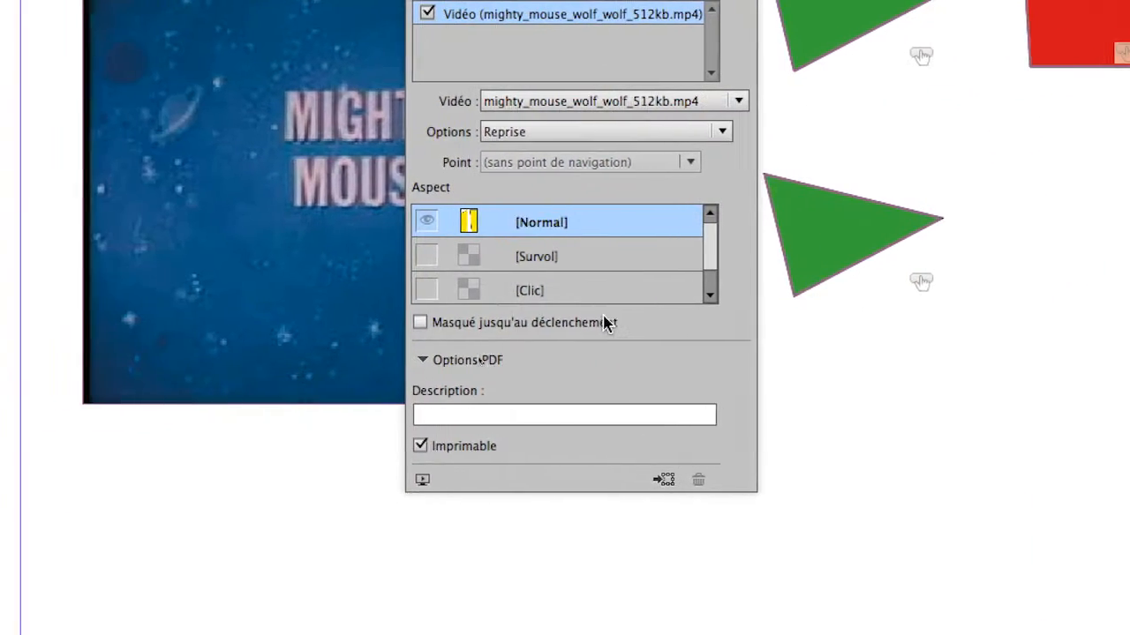
click(166, 381)
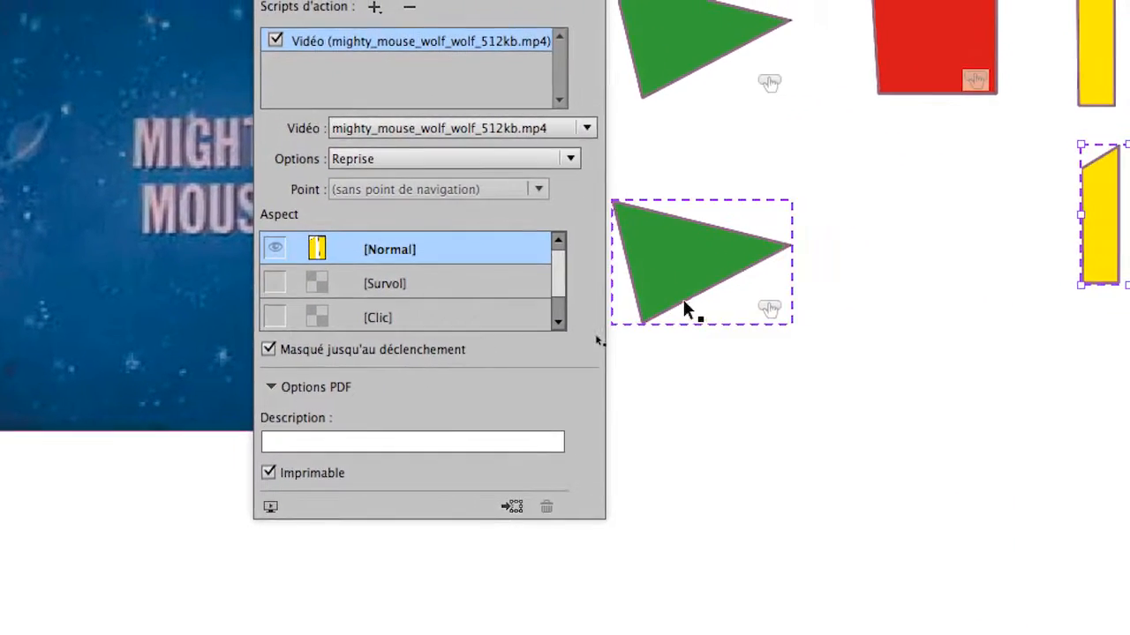
click(764, 280)
click(604, 324)
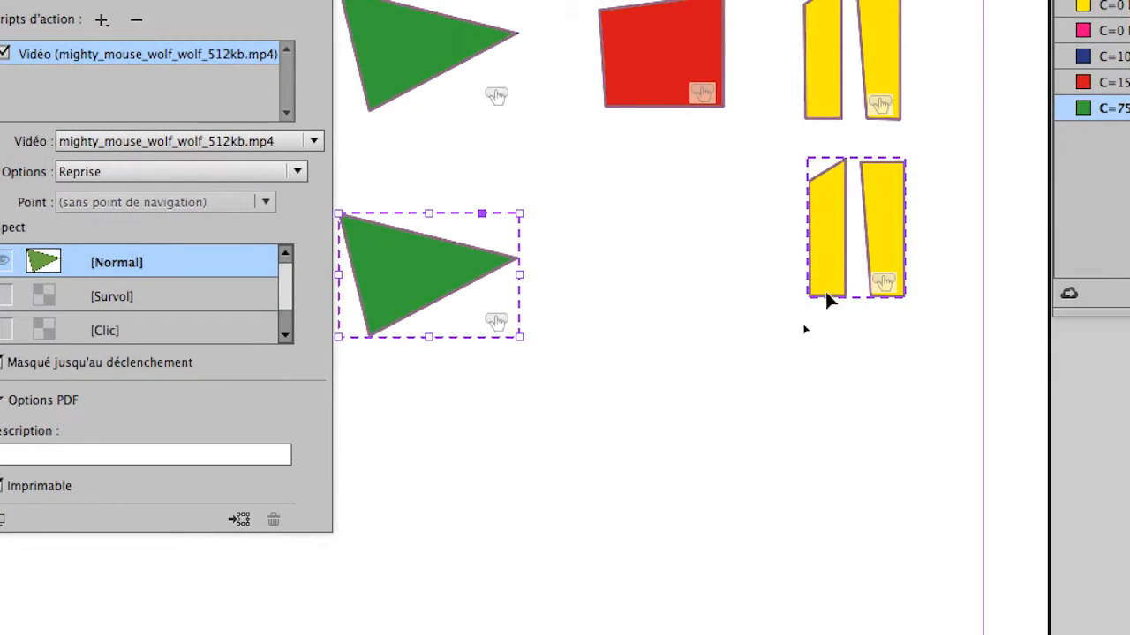
click(829, 300)
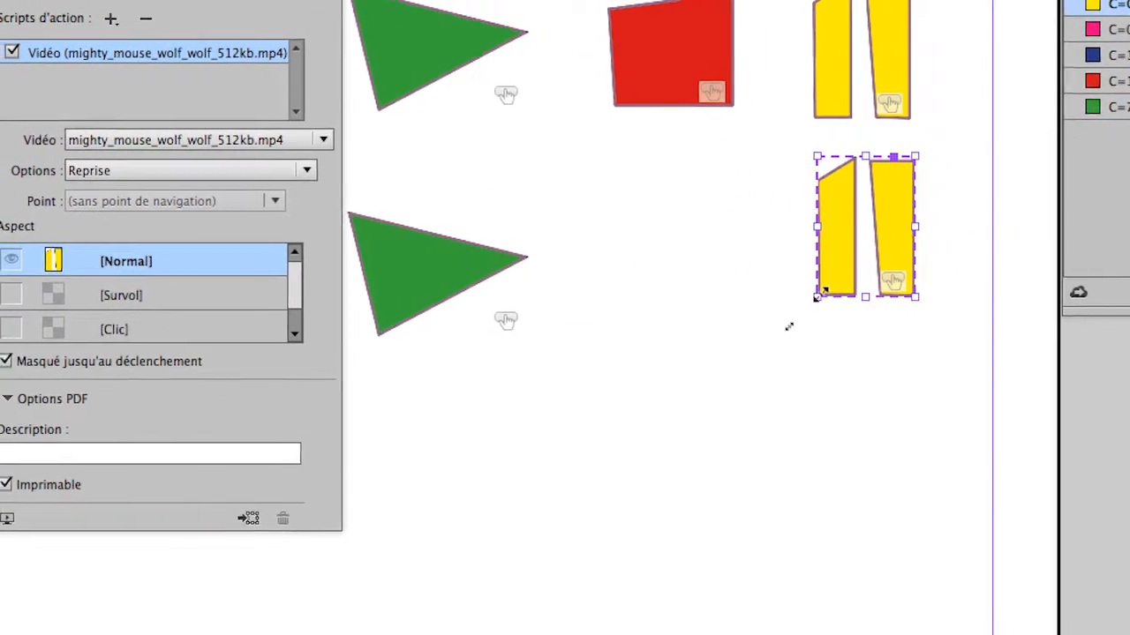
click(464, 293)
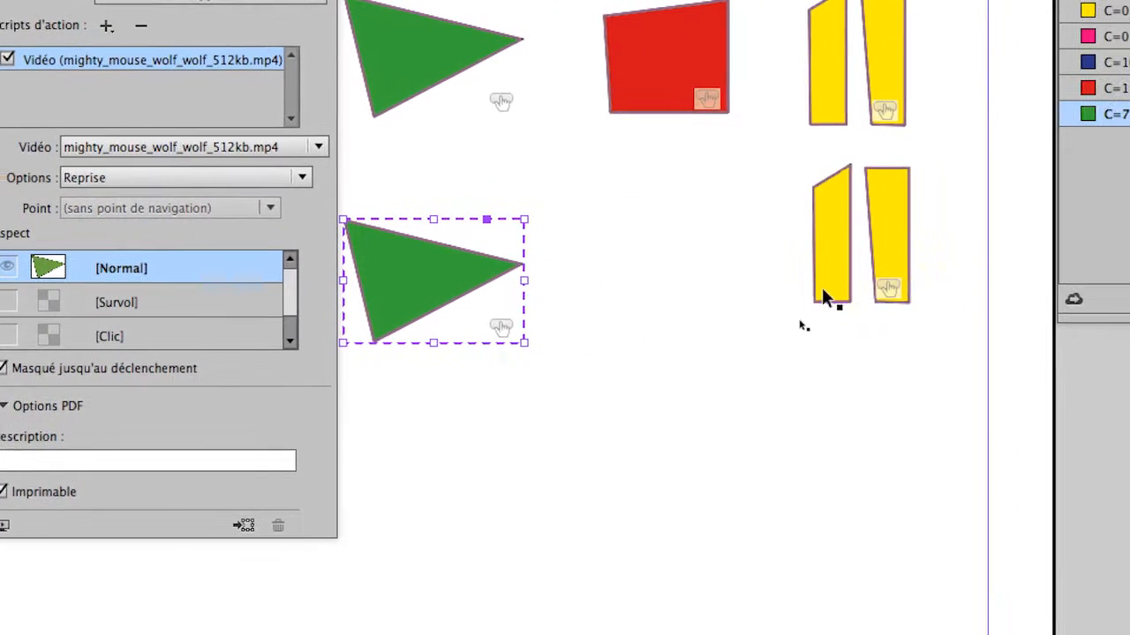
click(949, 300)
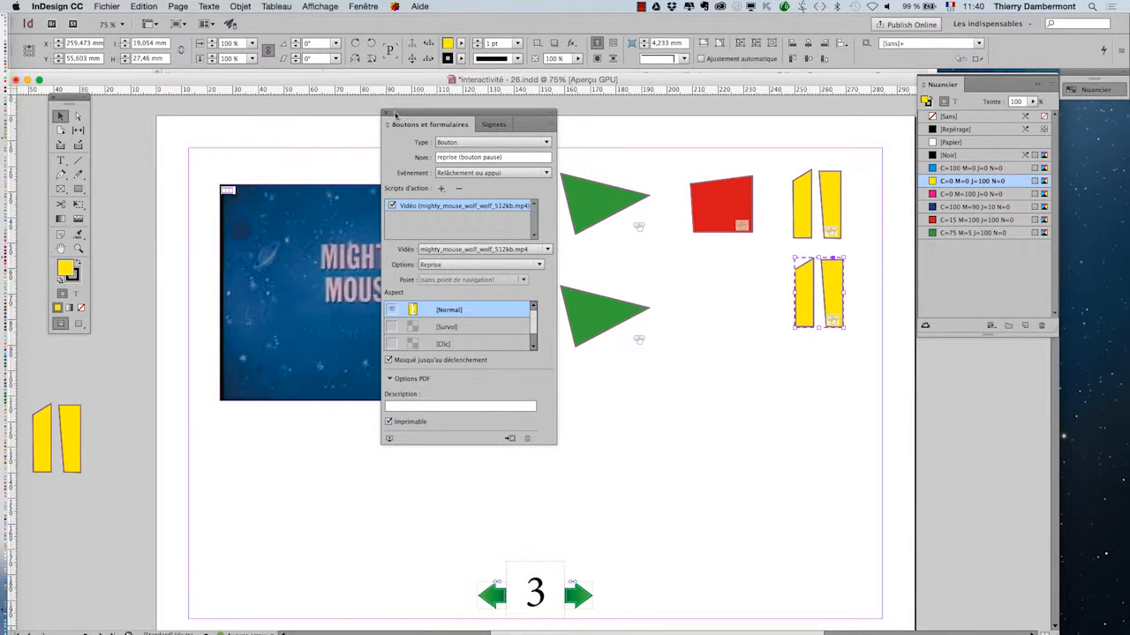
Move the button settings aside and save a copy of the document as interactivité - 27.indd
drag(396, 115, 248, 146)
click(107, 7)
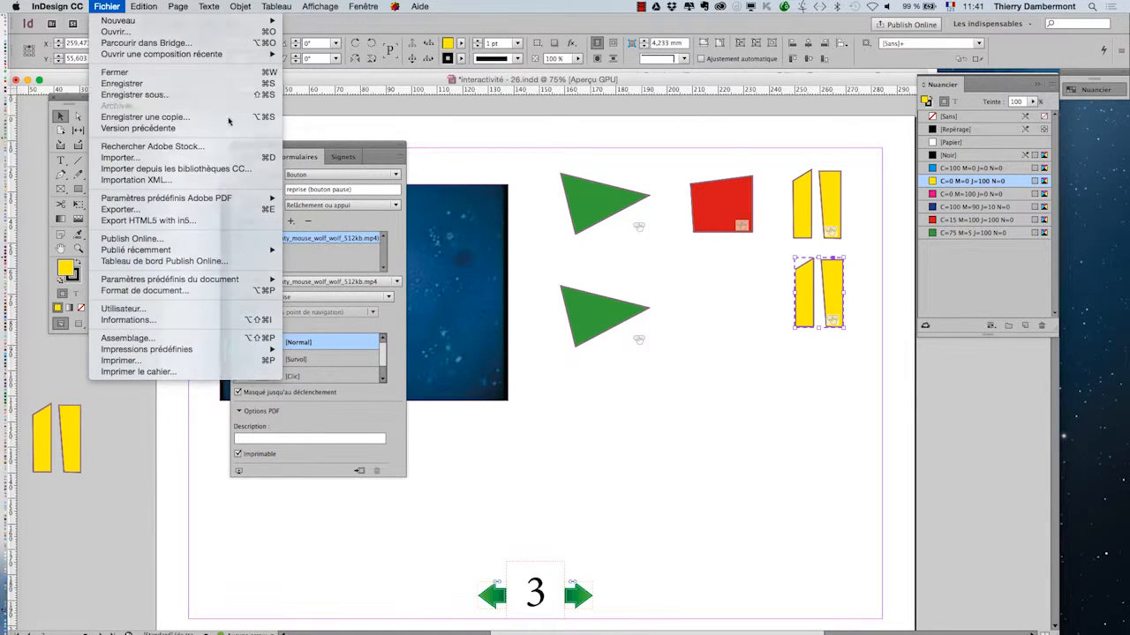
click(137, 94)
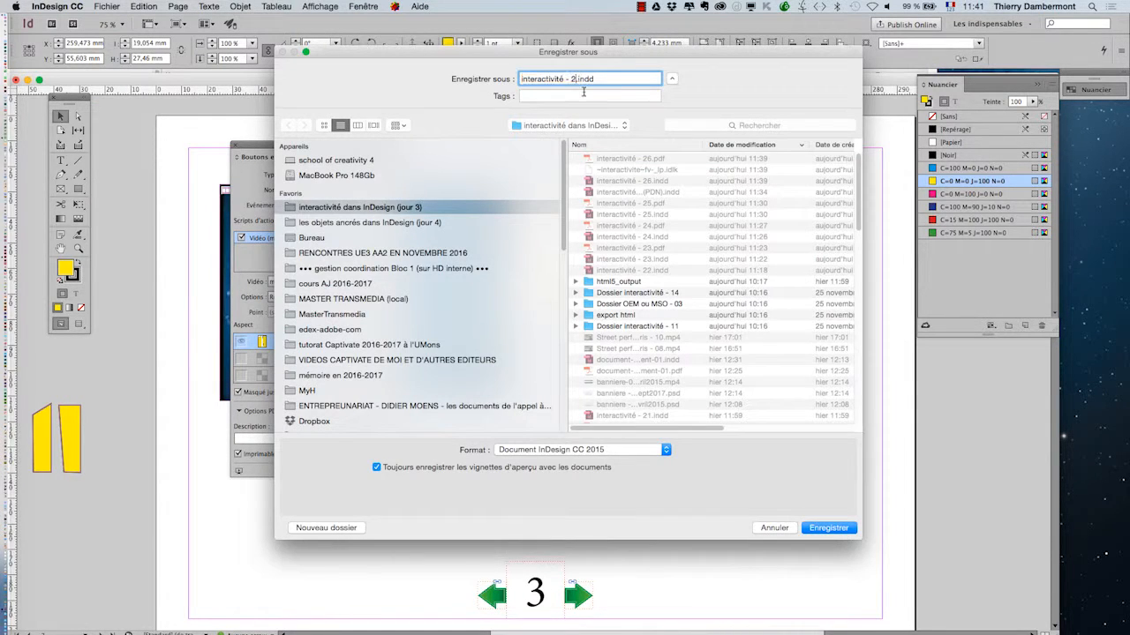
text(7)
key(Return)
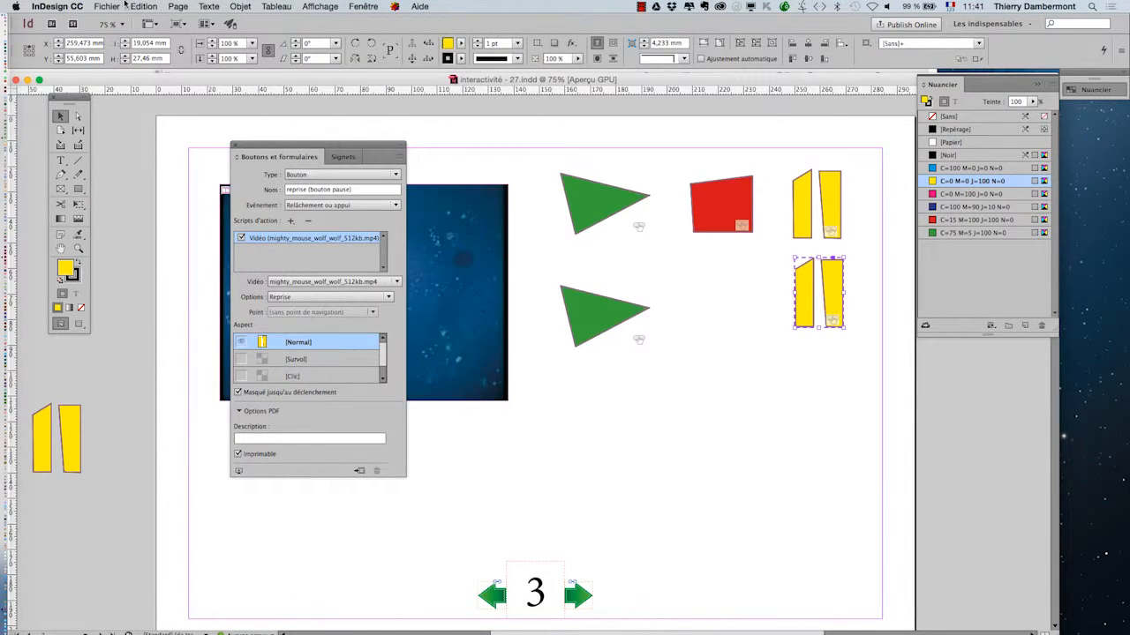
Export page 3 as an interactive PDF named interactivité - 27.pdf, opening it after export
click(120, 7)
click(124, 209)
click(828, 527)
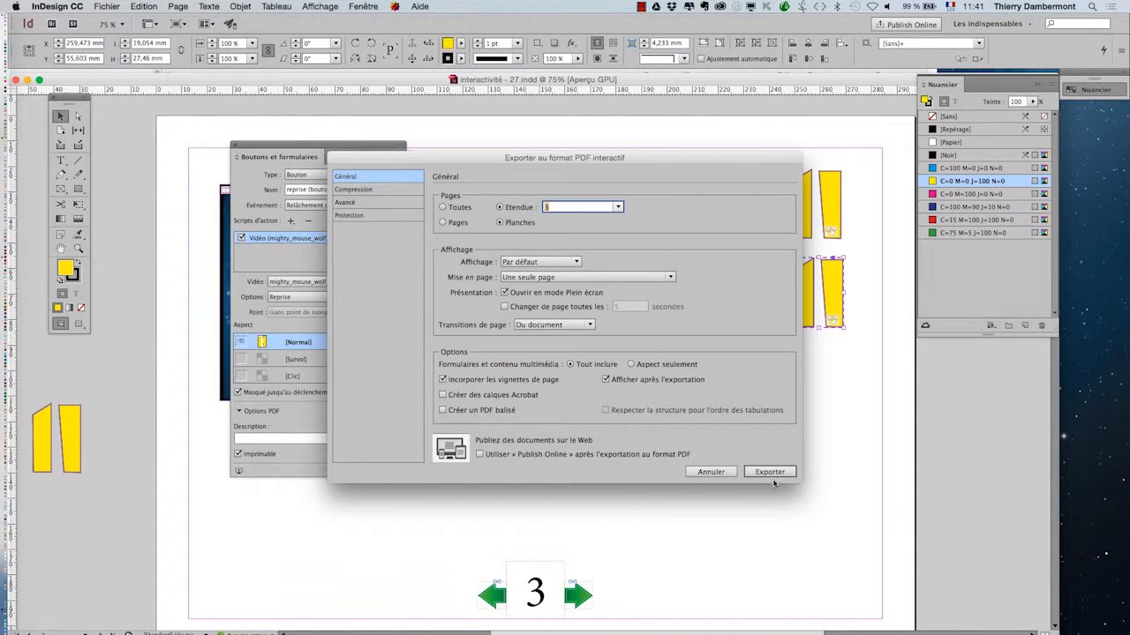
click(770, 473)
click(681, 362)
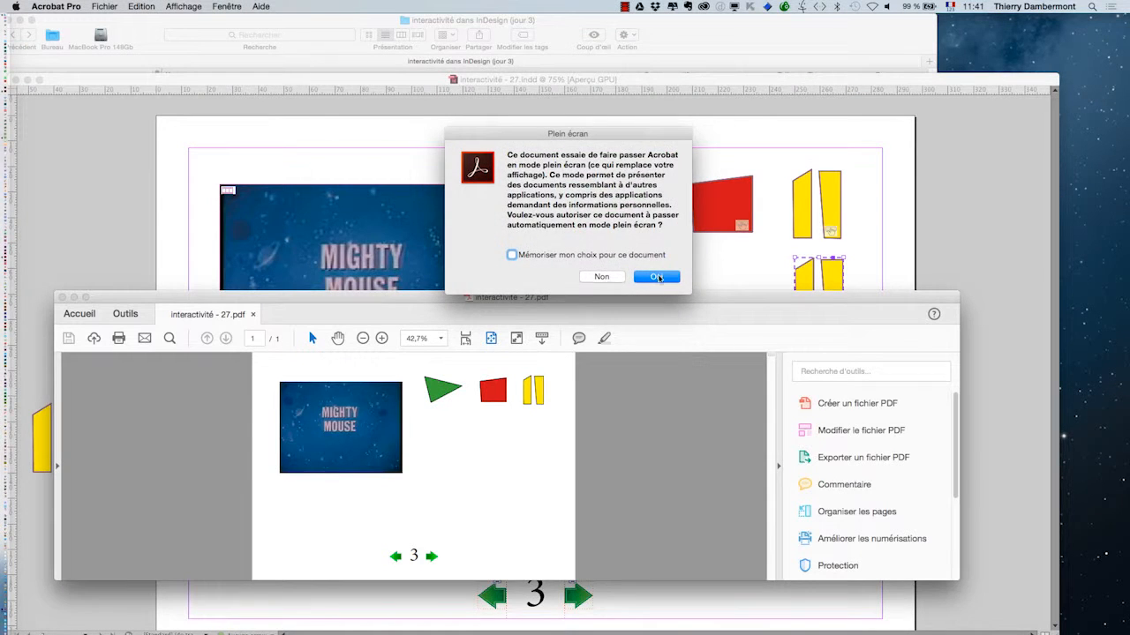
Allow full-screen mode for the PDF and test the green play button and the yellow pause button
click(655, 278)
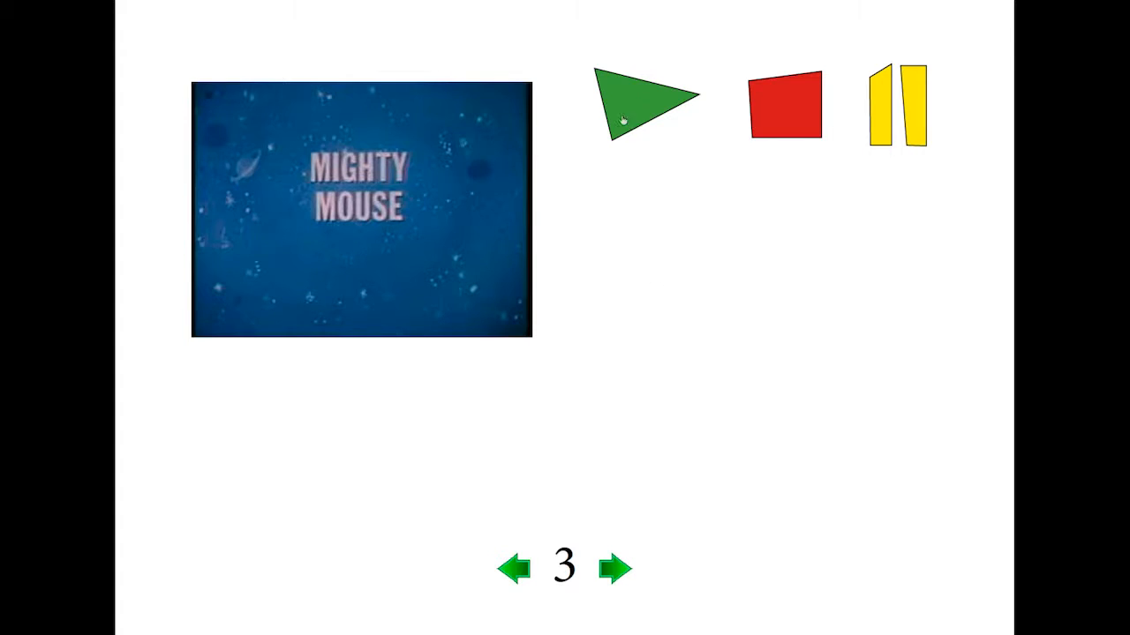
click(622, 120)
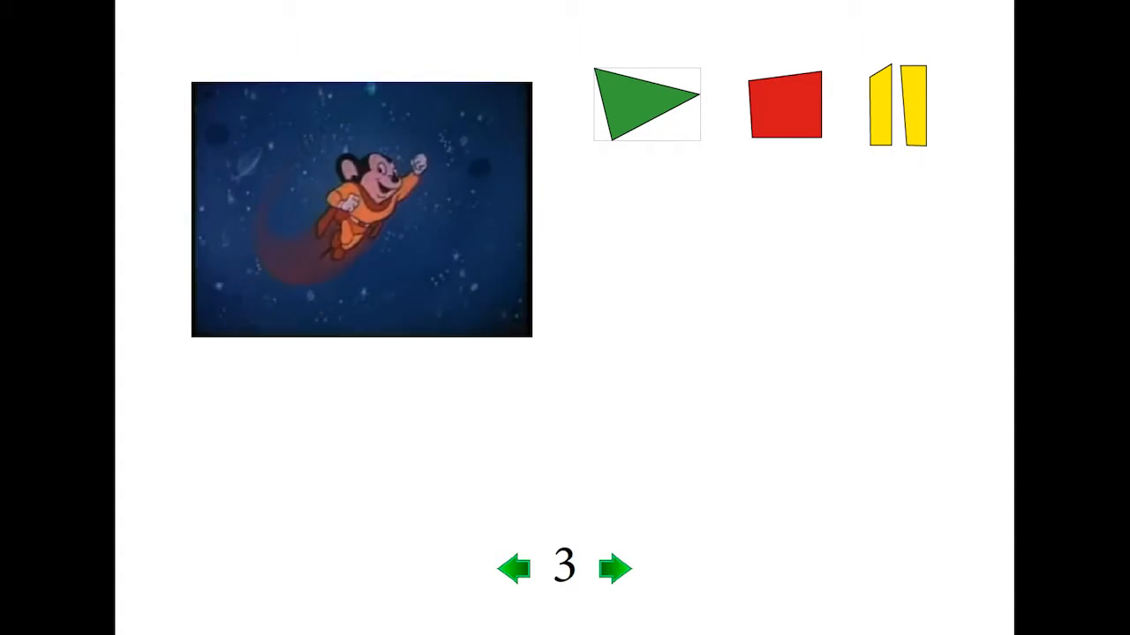
click(886, 113)
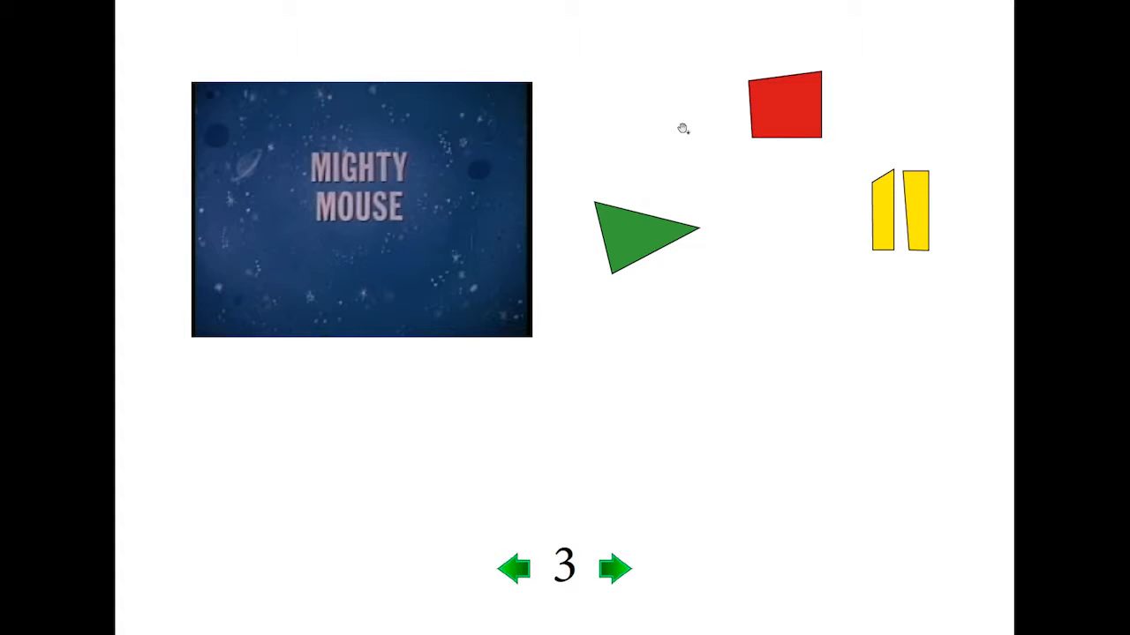
Close the test PDF and quit Acrobat Pro to return to InDesign
key(super+w)
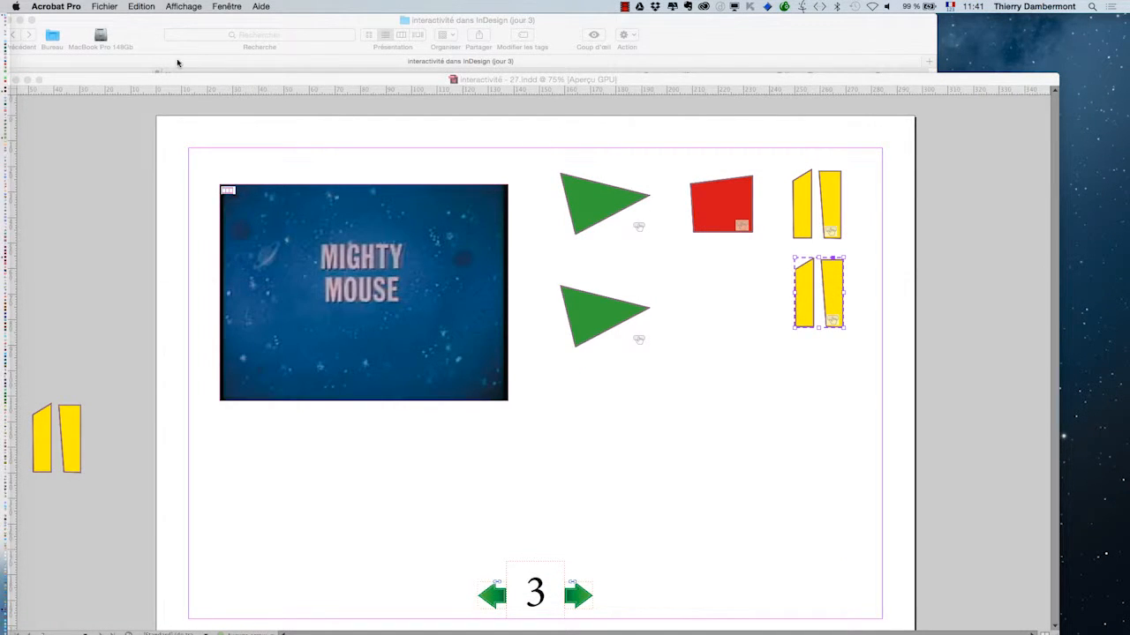
click(72, 7)
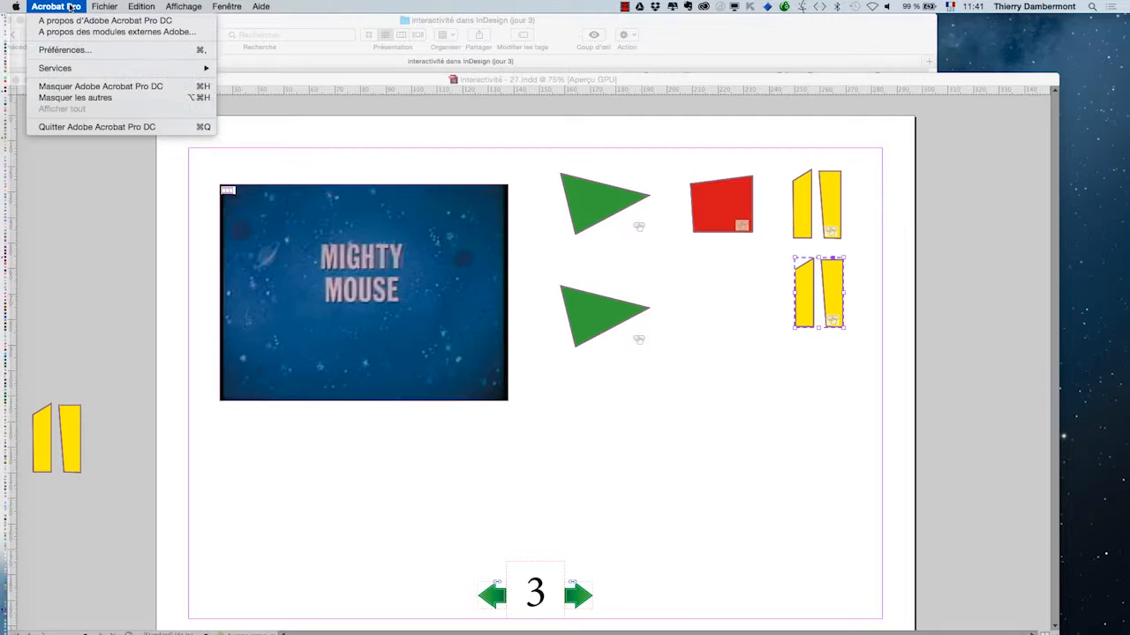
click(102, 128)
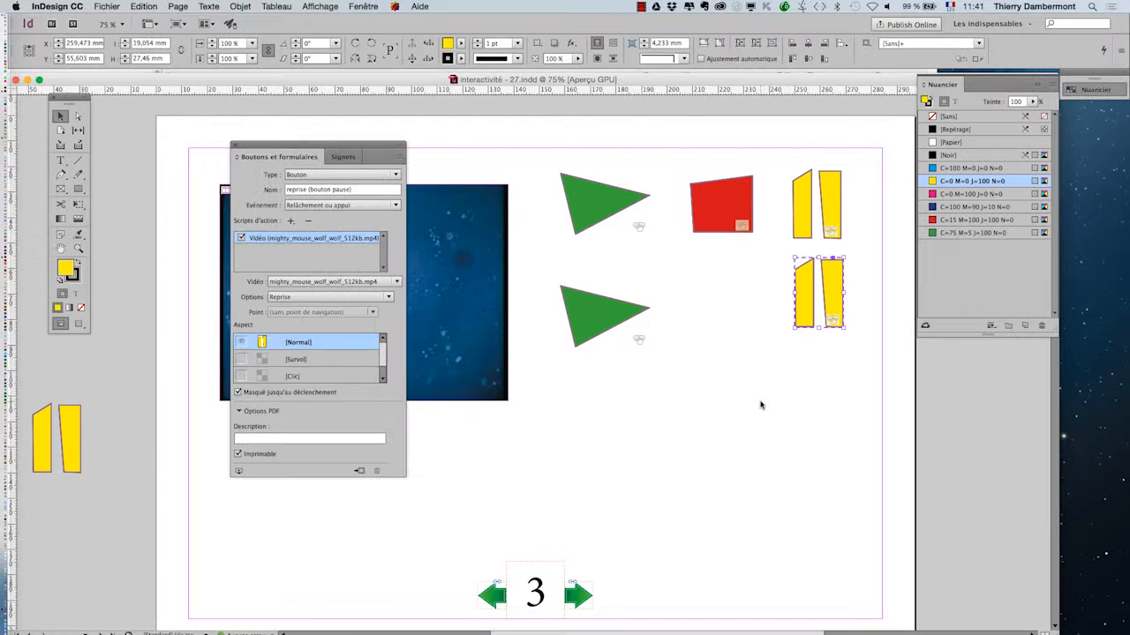
Add an Afficher/Masquer les boutons et les formulaires action to the button reprise (bouton pause)
drag(380, 145, 496, 124)
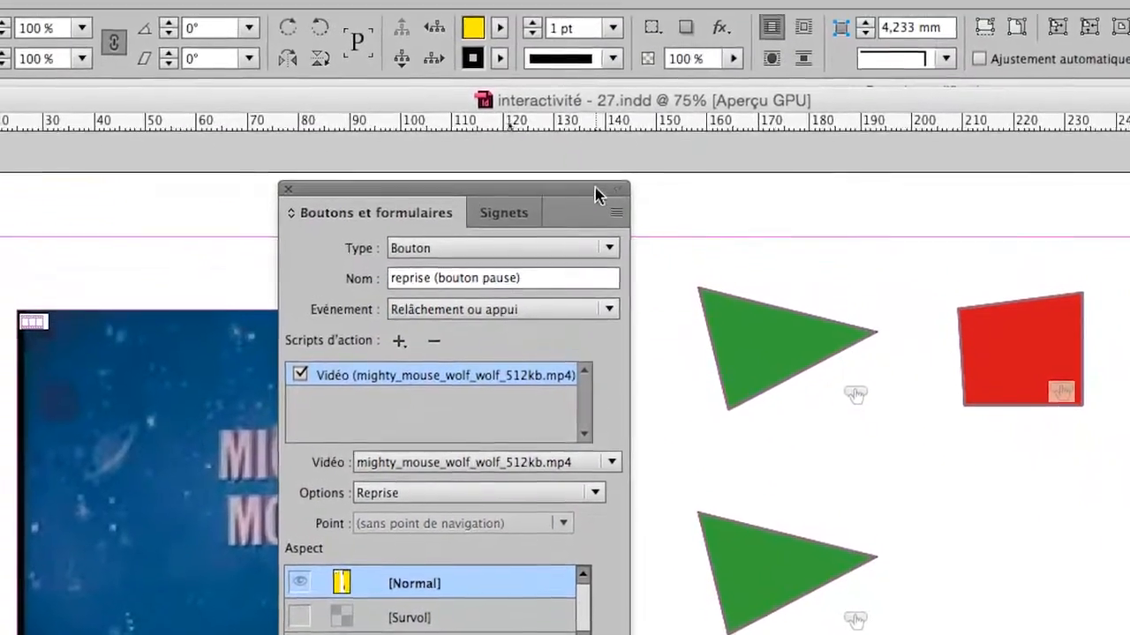
drag(429, 86, 747, 47)
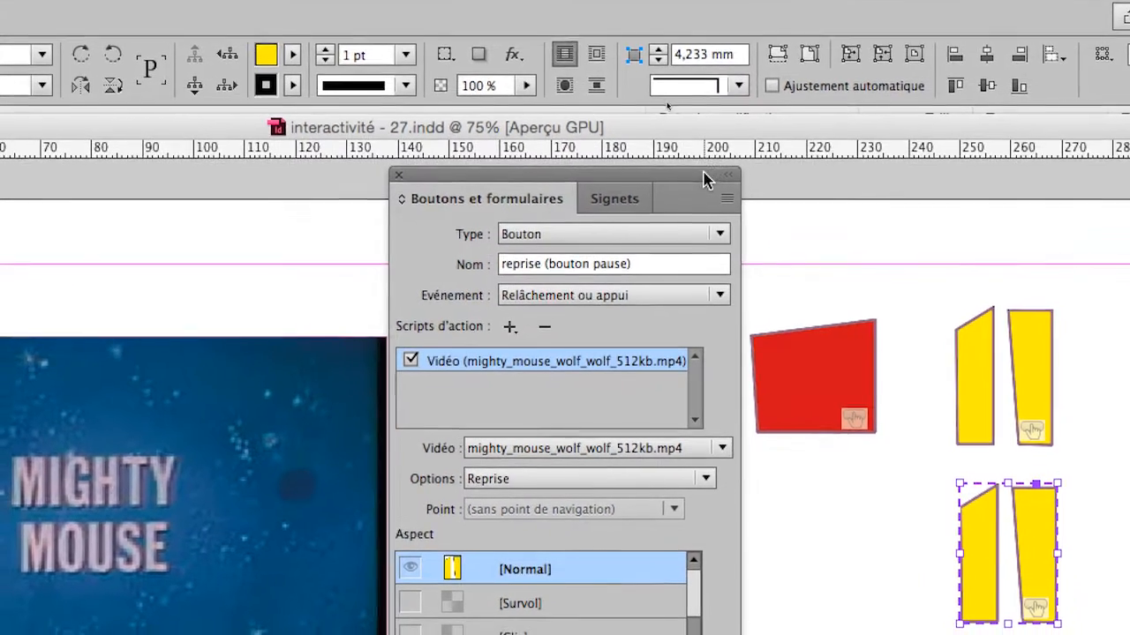
drag(703, 177, 498, 156)
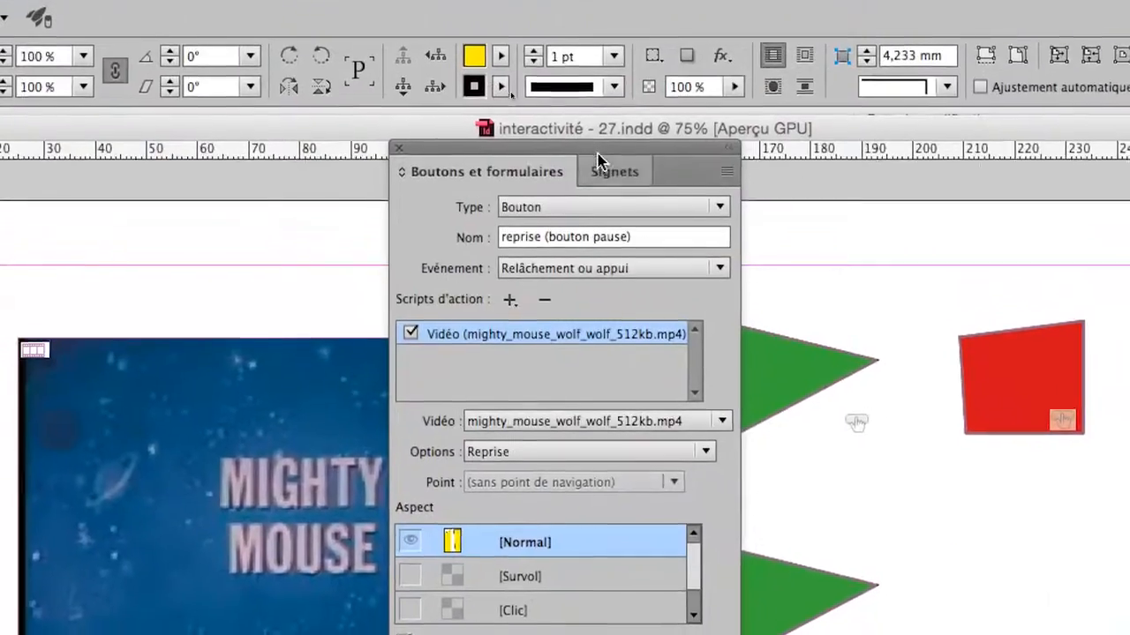
drag(597, 153, 1003, 191)
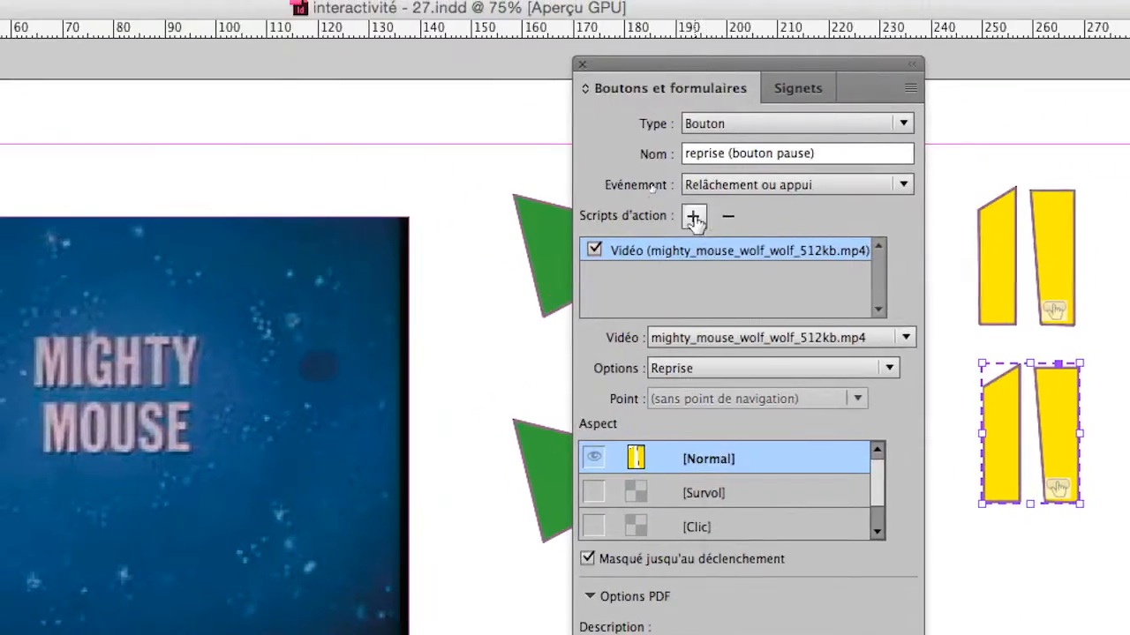
click(489, 59)
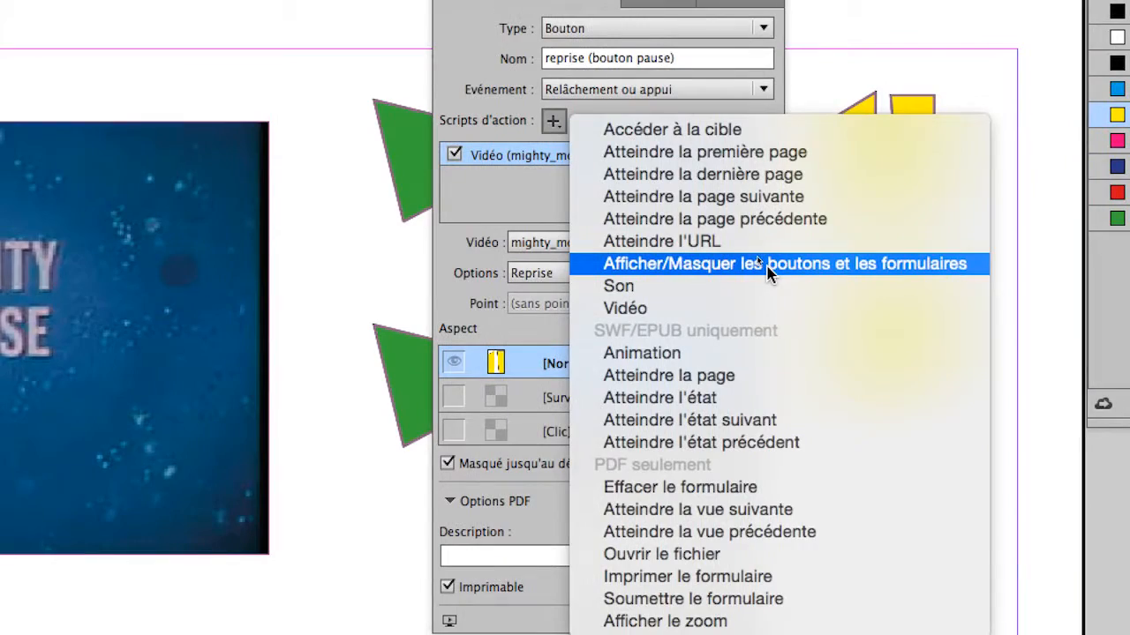
click(759, 263)
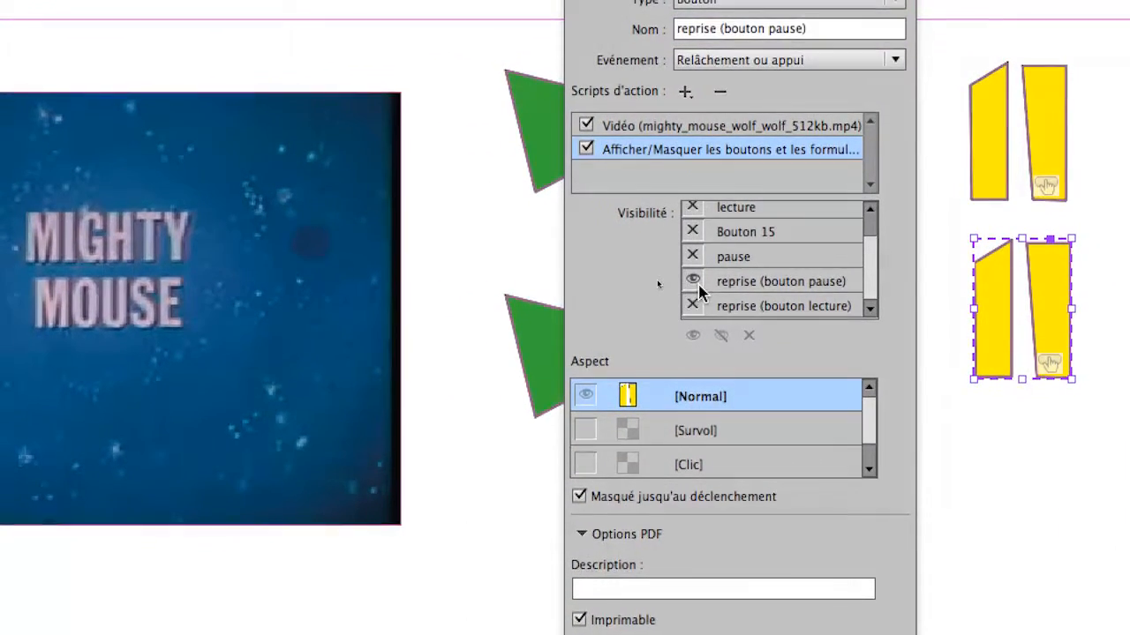
In the visibility settings of reprise (bouton pause), hide both reprise buttons and show lecture and pause
click(693, 281)
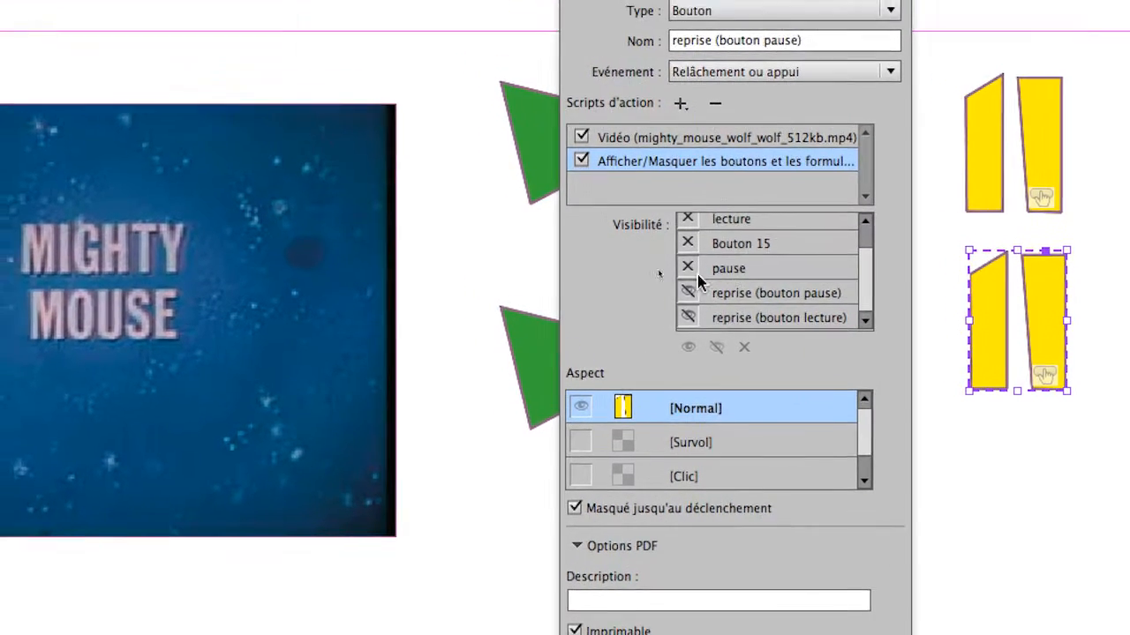
click(658, 241)
click(694, 256)
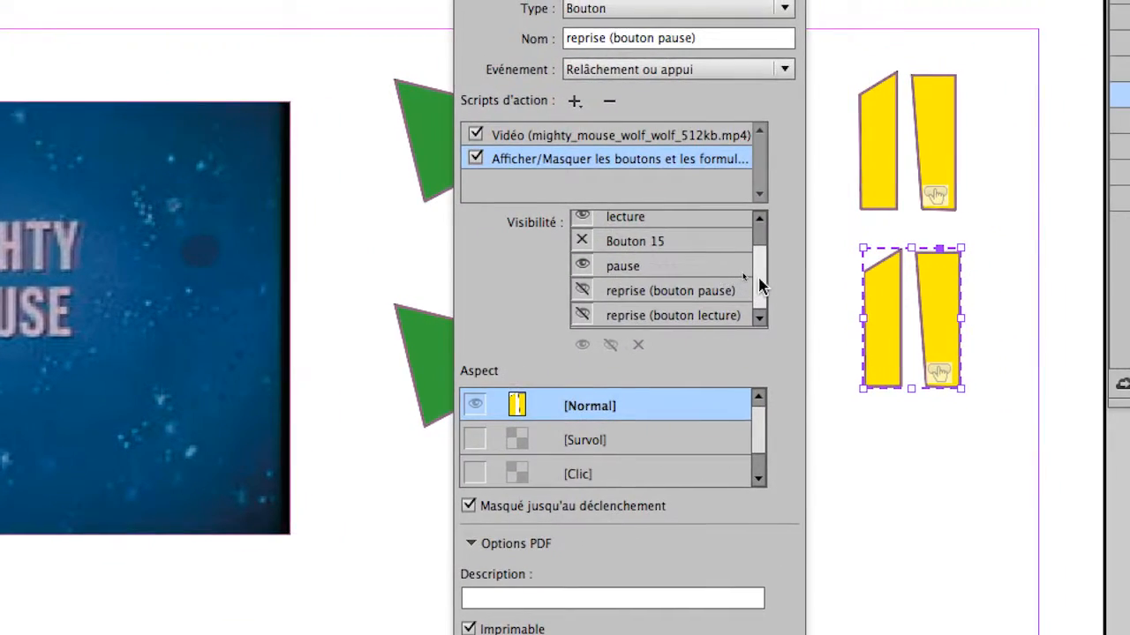
drag(848, 295, 851, 260)
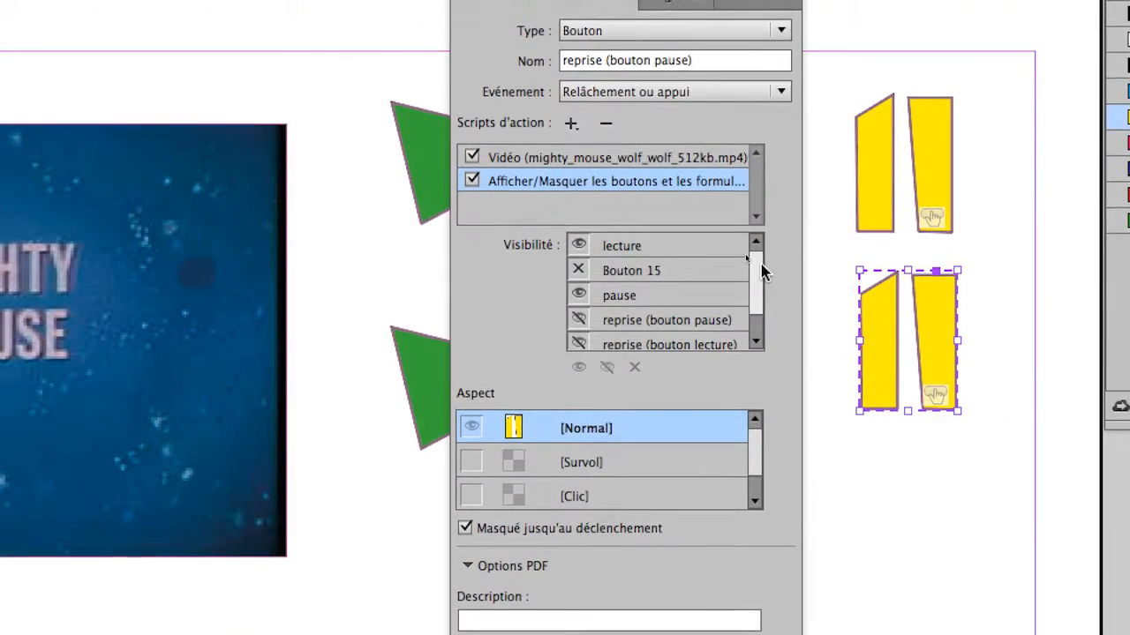
drag(762, 265, 766, 322)
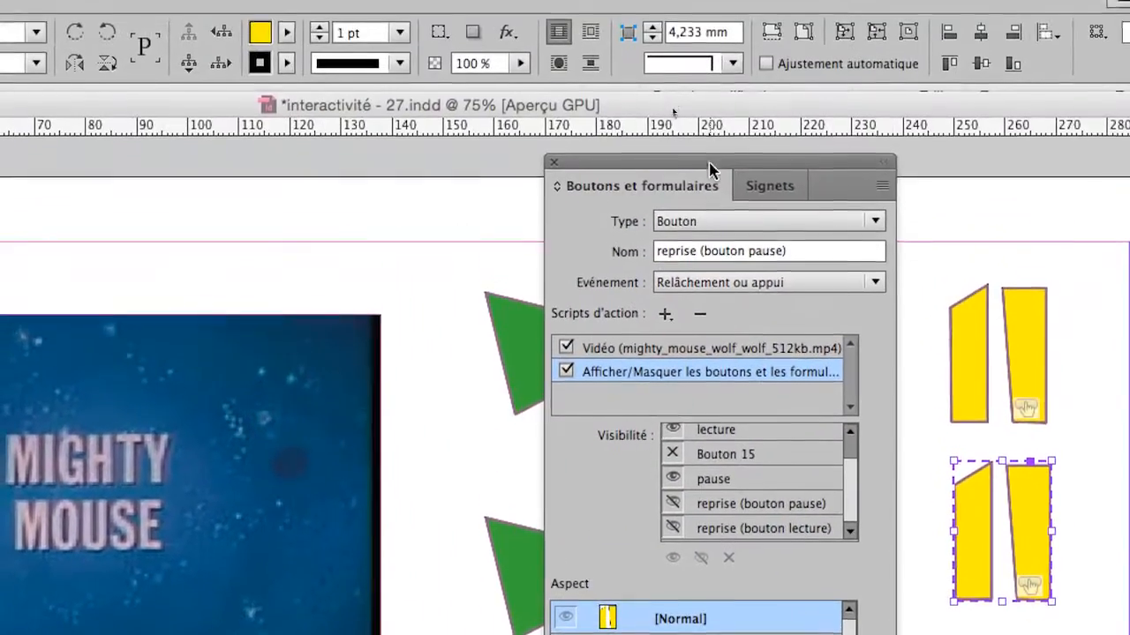
Add an Afficher/Masquer les boutons et les formulaires action to the lower green button, reprise (bouton lecture)
drag(848, 50, 798, 50)
drag(693, 167, 297, 143)
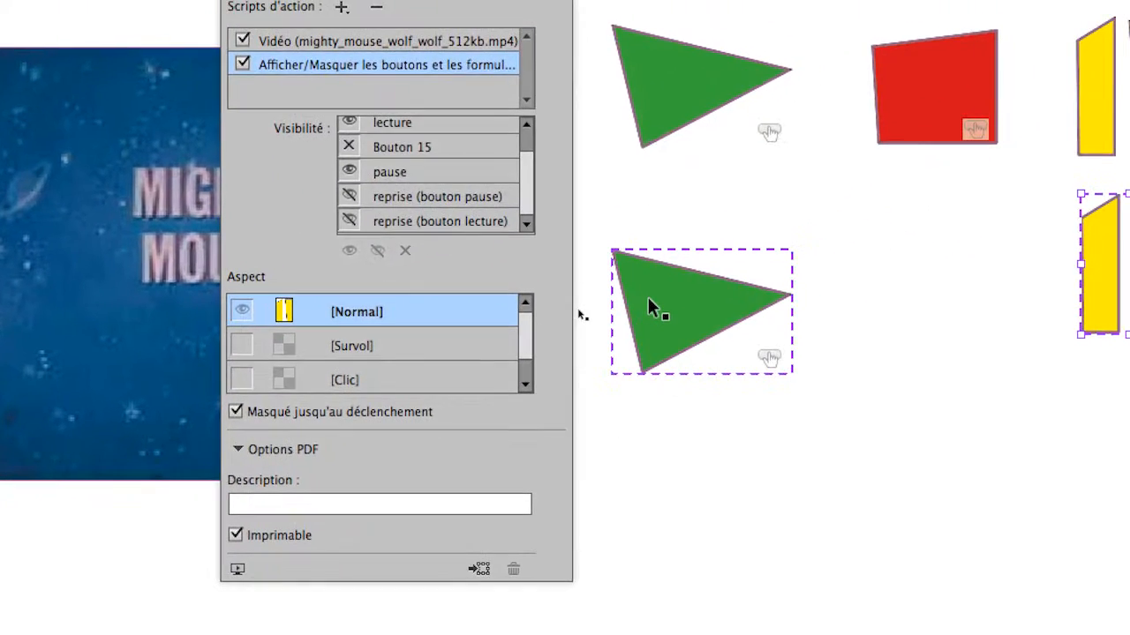
click(648, 307)
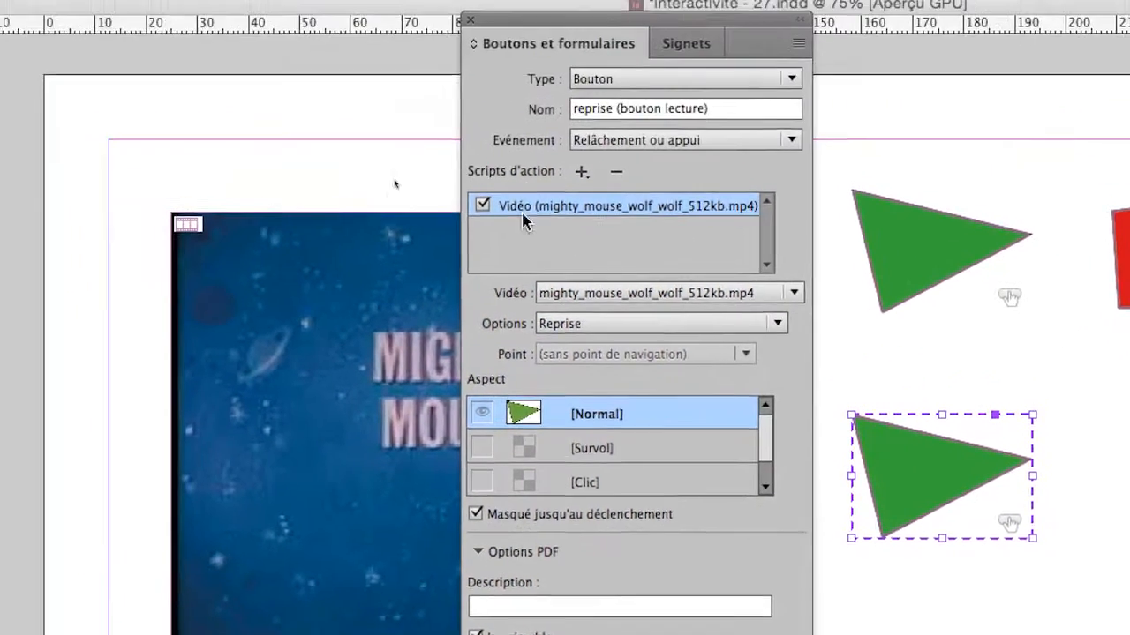
click(582, 171)
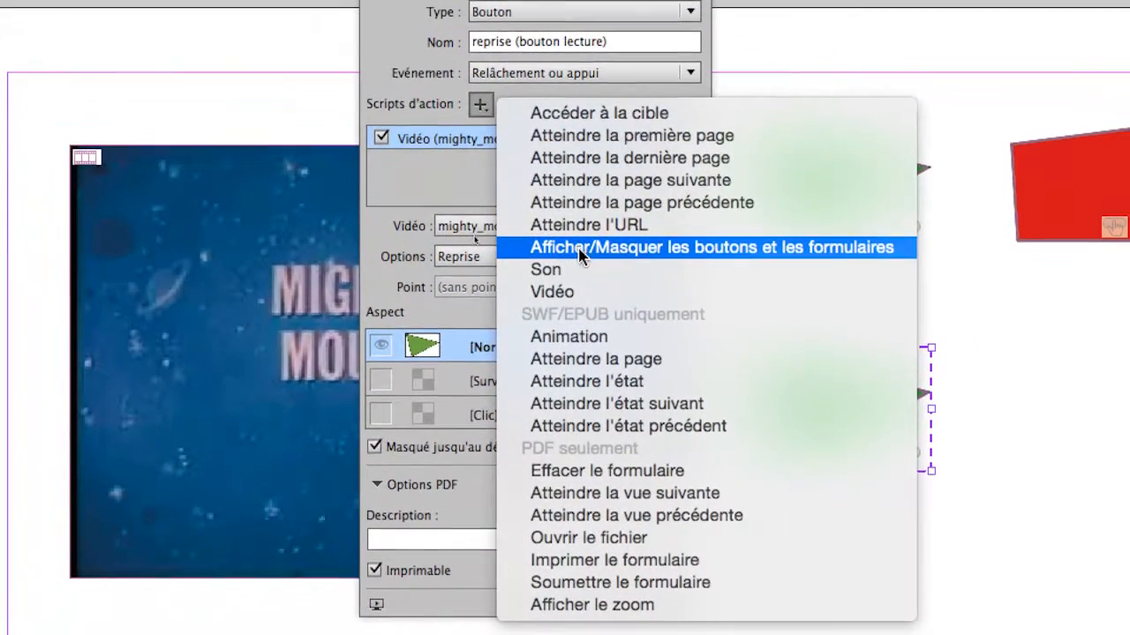
click(581, 249)
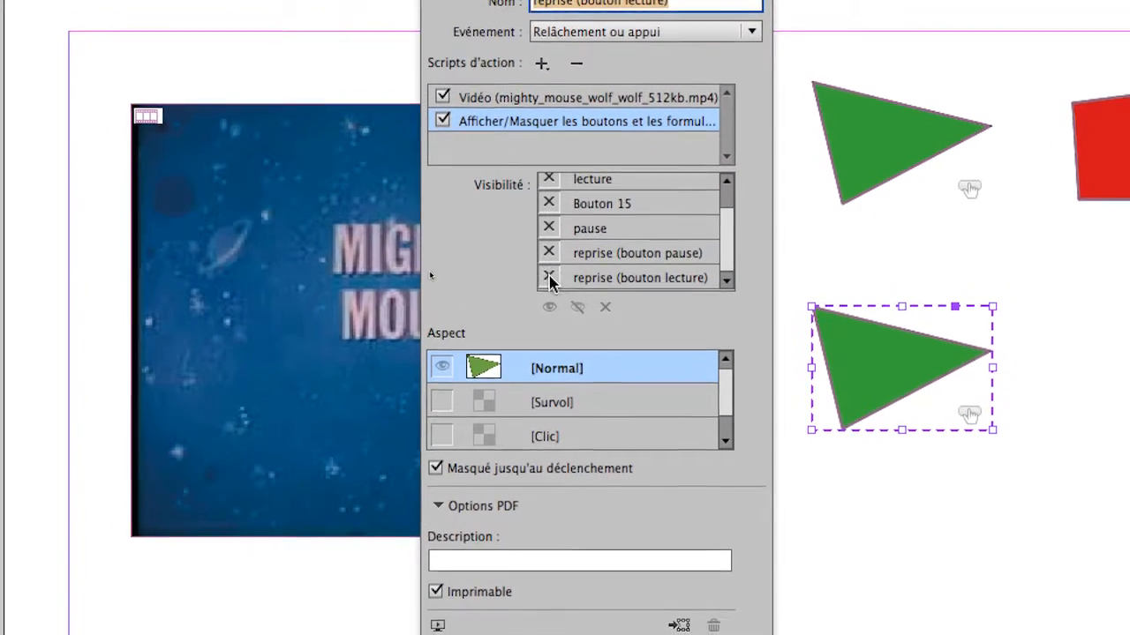
For reprise (bouton lecture), set the action to hide both reprise buttons and show pause and lecture
click(550, 267)
click(550, 267)
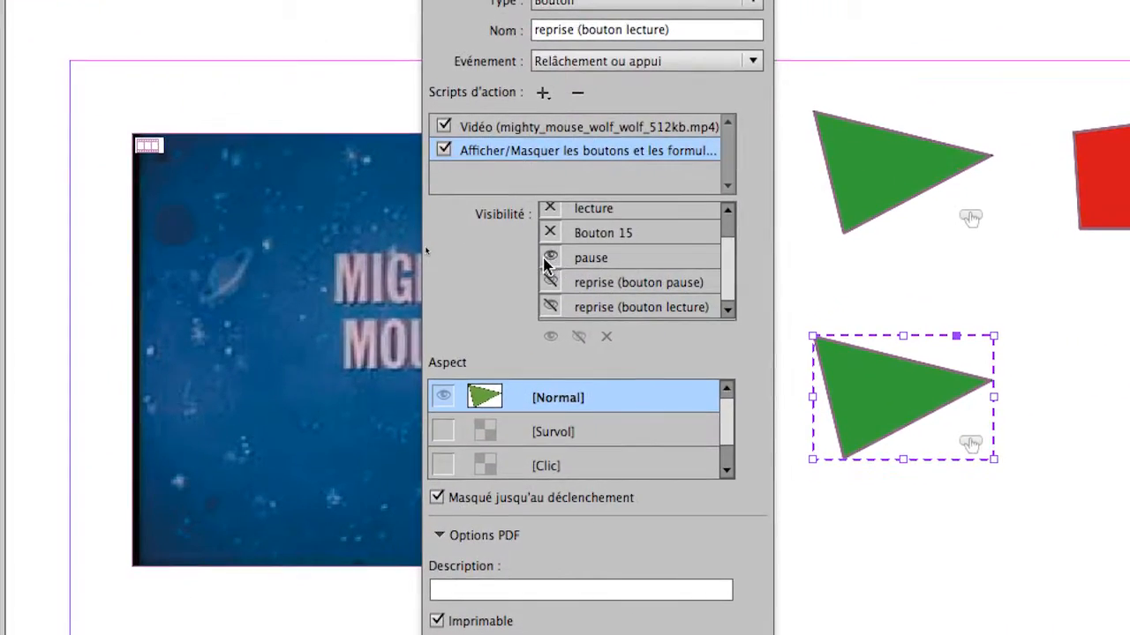
click(550, 253)
click(548, 210)
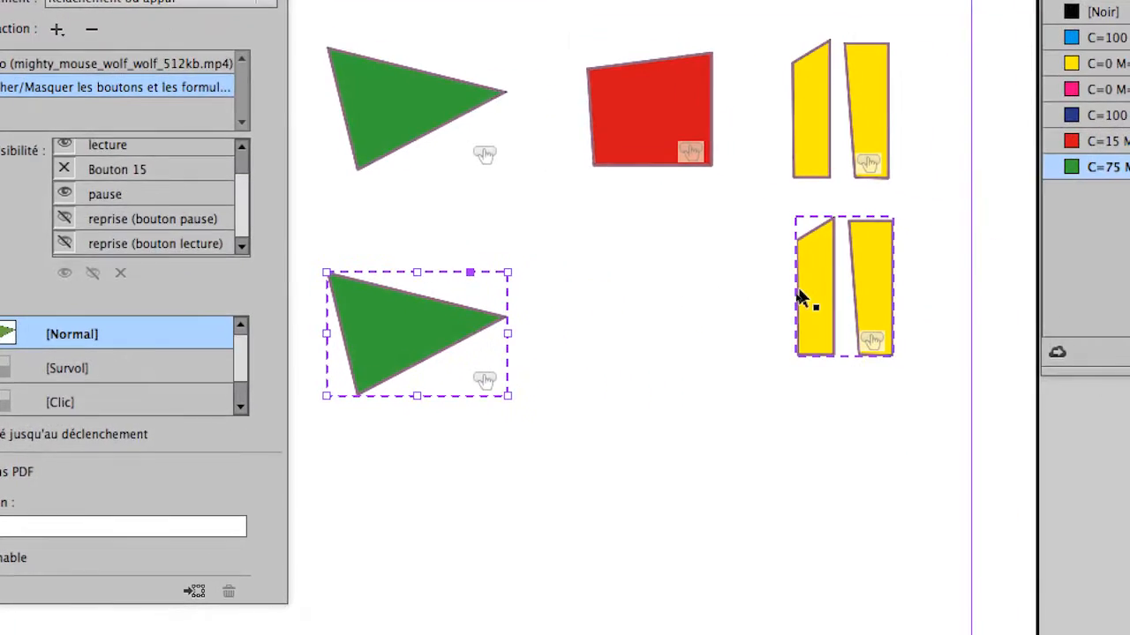
Review the visibility settings of both reprise buttons, the lower yellow one and the lower green one
click(802, 301)
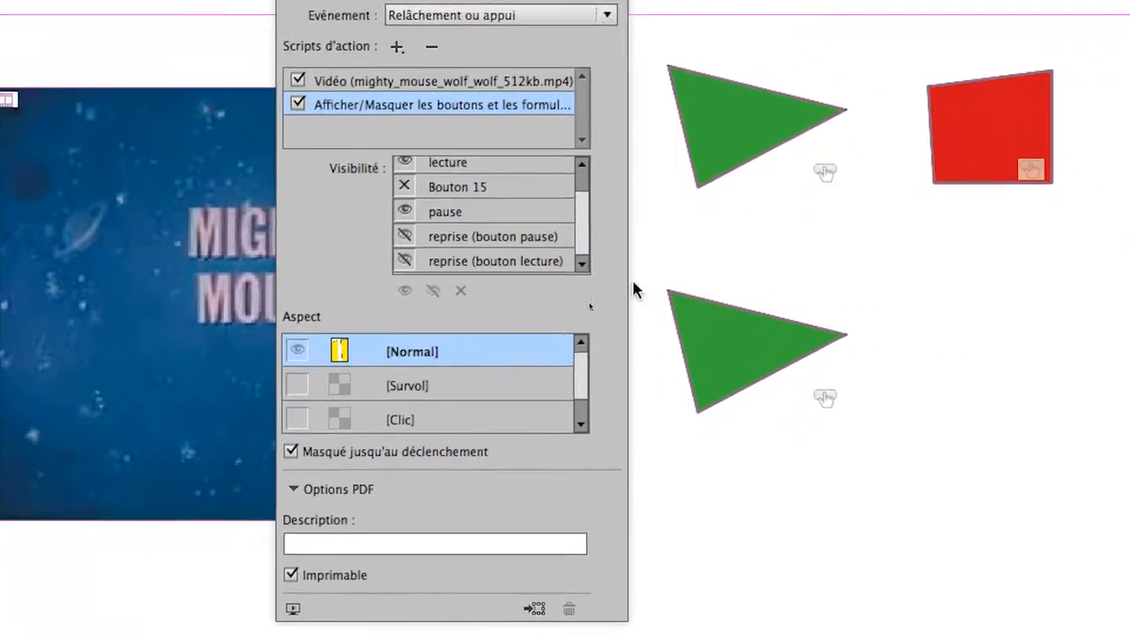
click(809, 361)
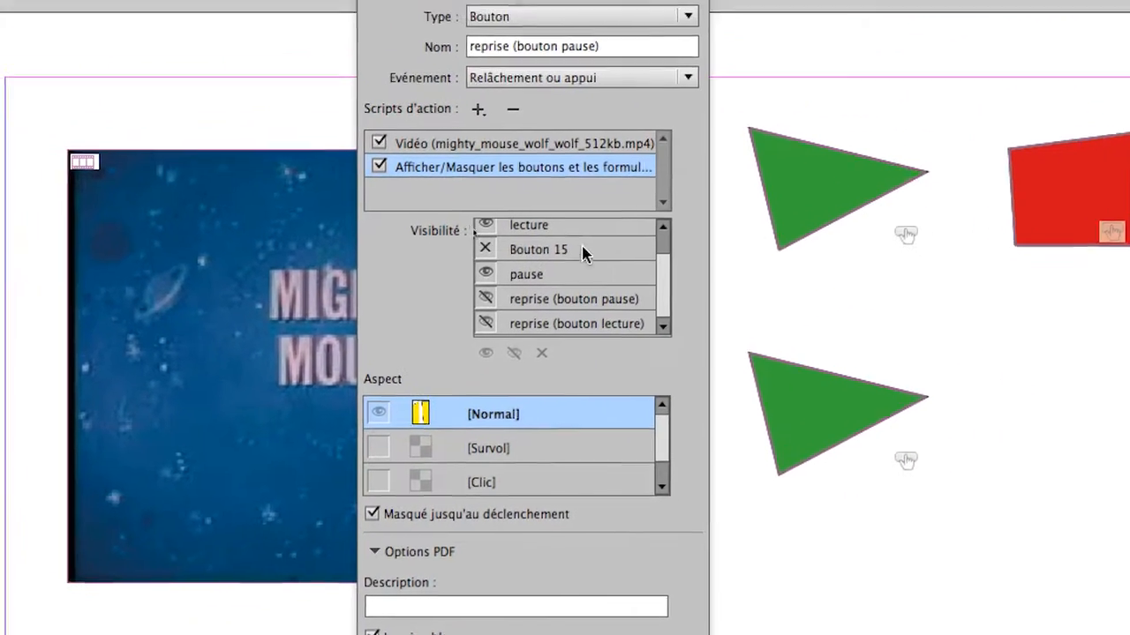
click(812, 417)
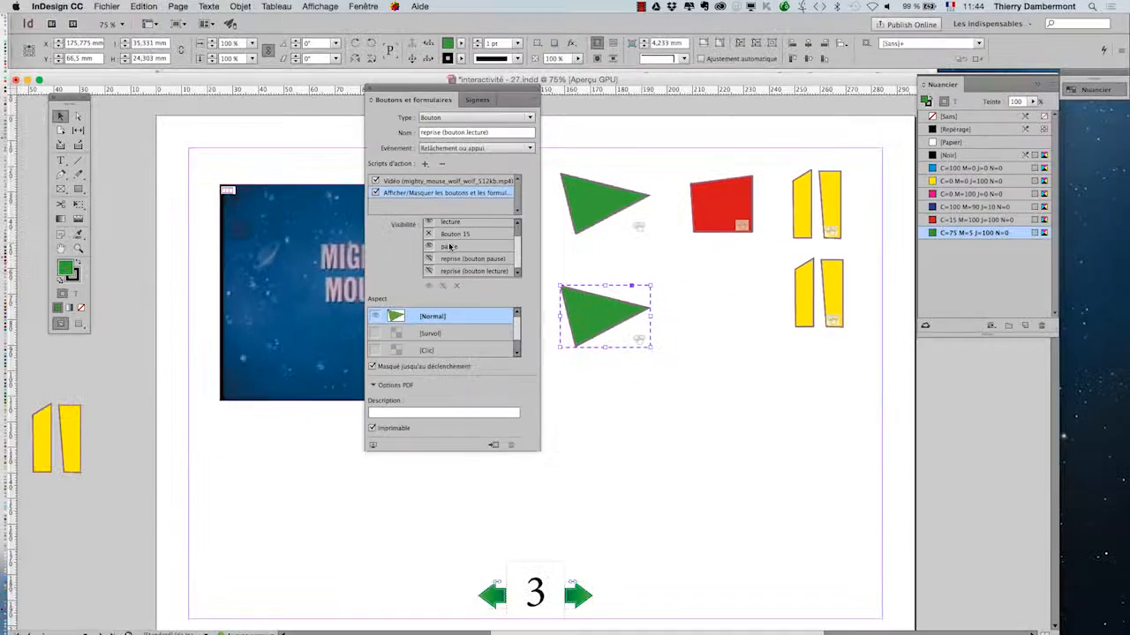
Save the document under the new name interactivité - 28.indd
click(107, 6)
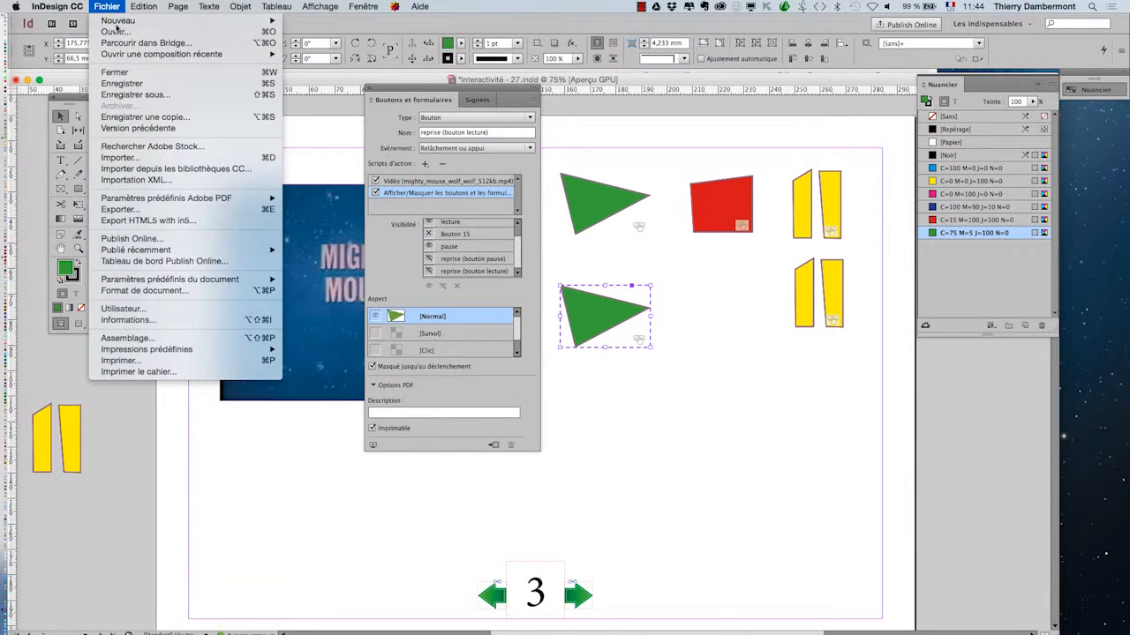
click(146, 96)
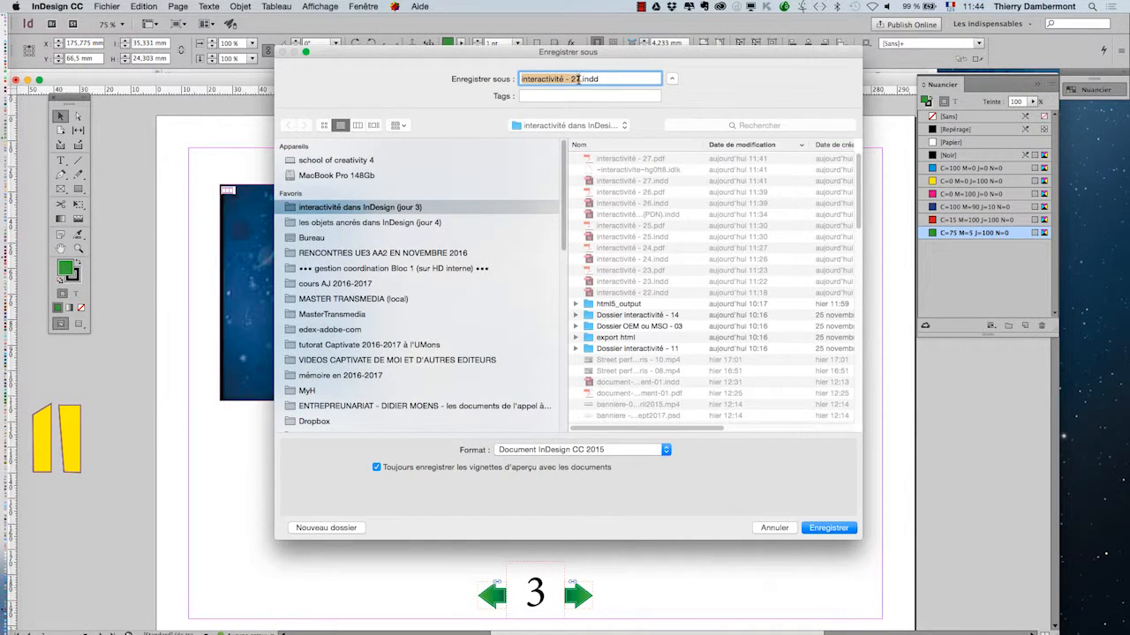
text(8)
key(Return)
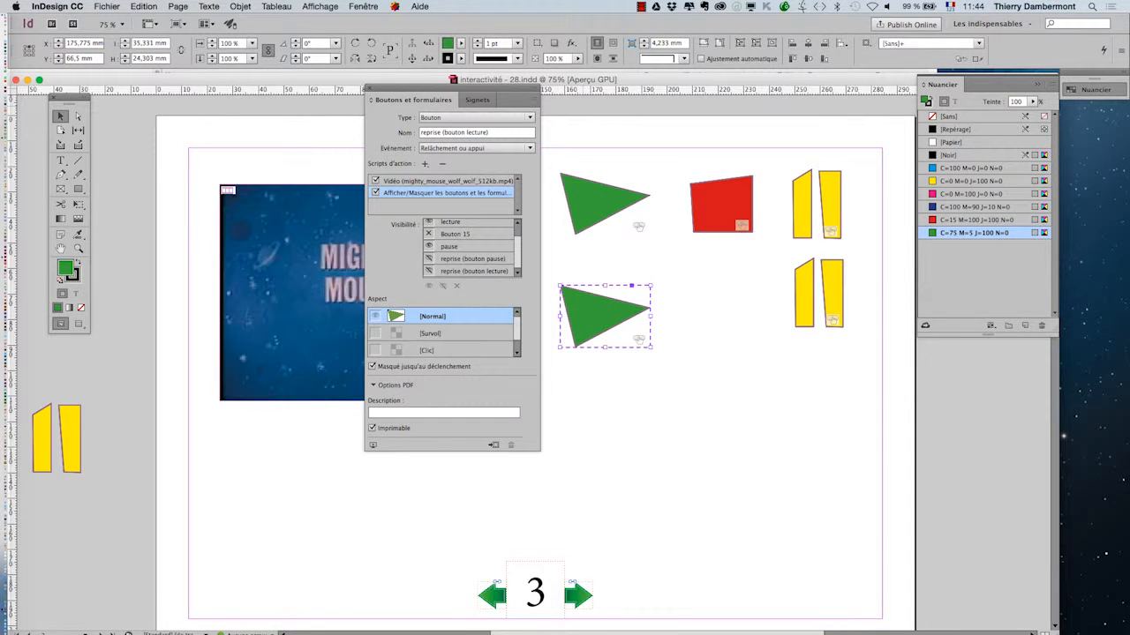
Export page 3 as the interactive PDF interactivité - 28.pdf and allow it to open in full-screen mode
click(100, 6)
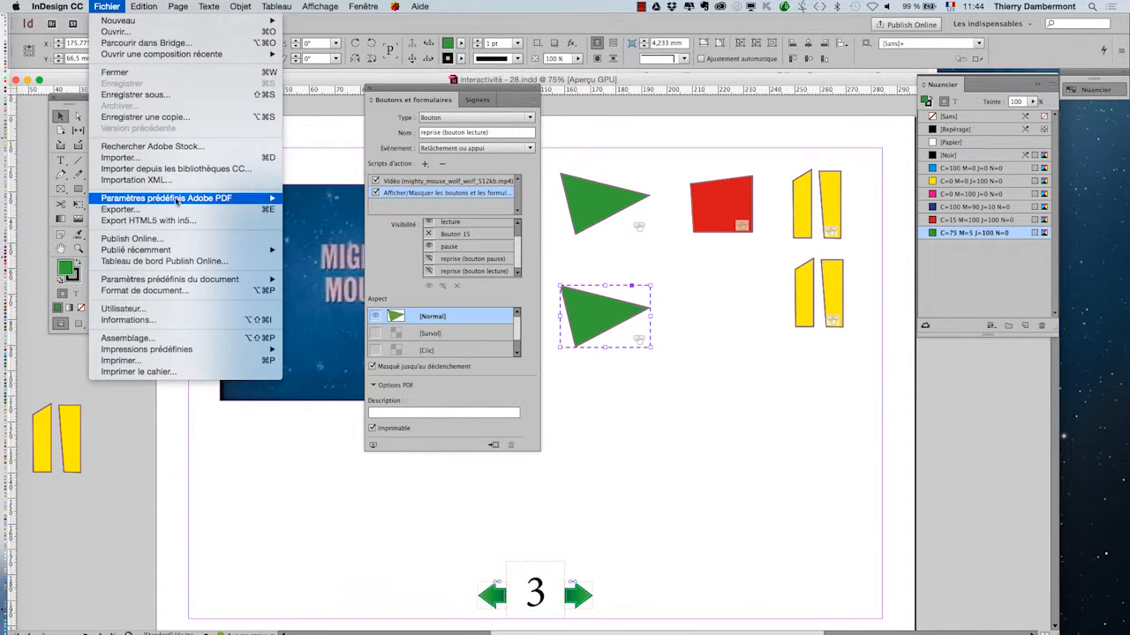
click(120, 209)
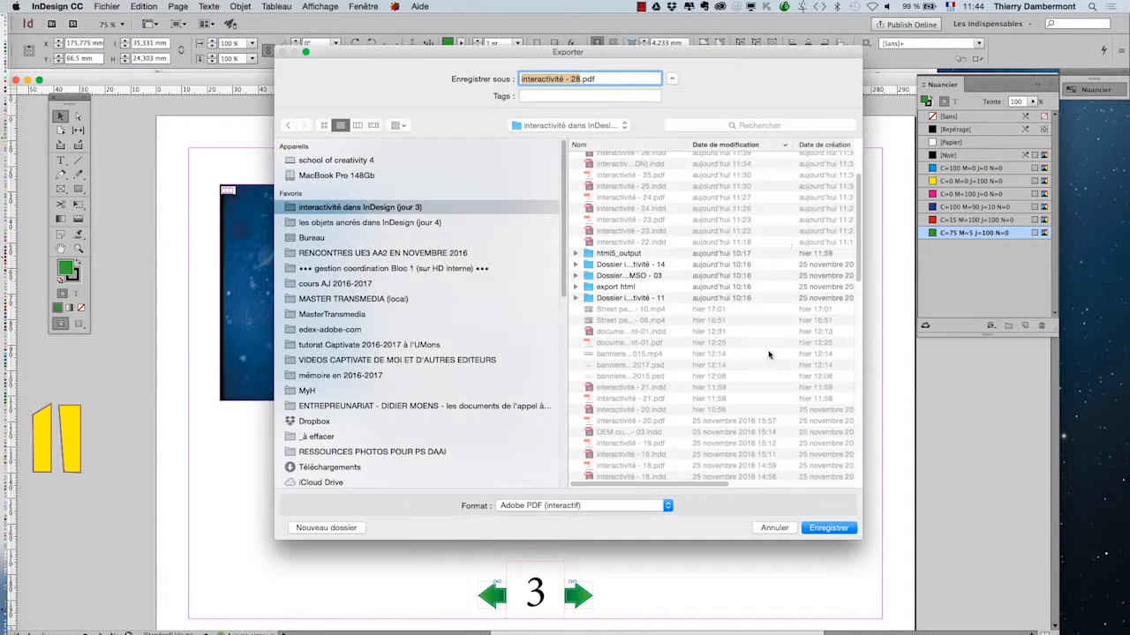
click(828, 528)
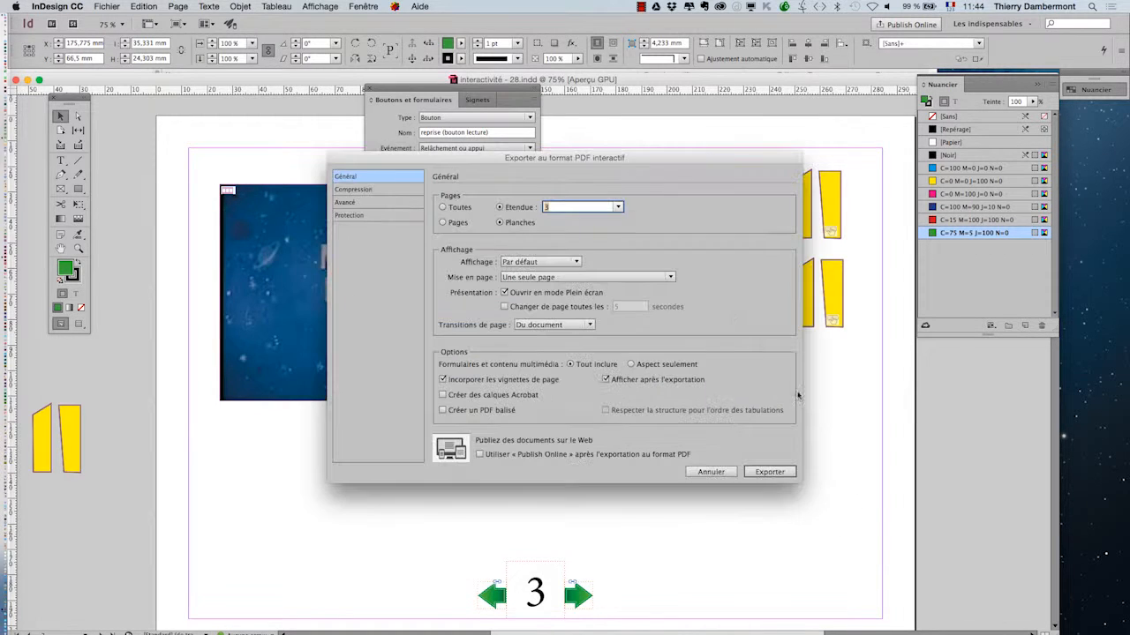
click(766, 472)
click(692, 367)
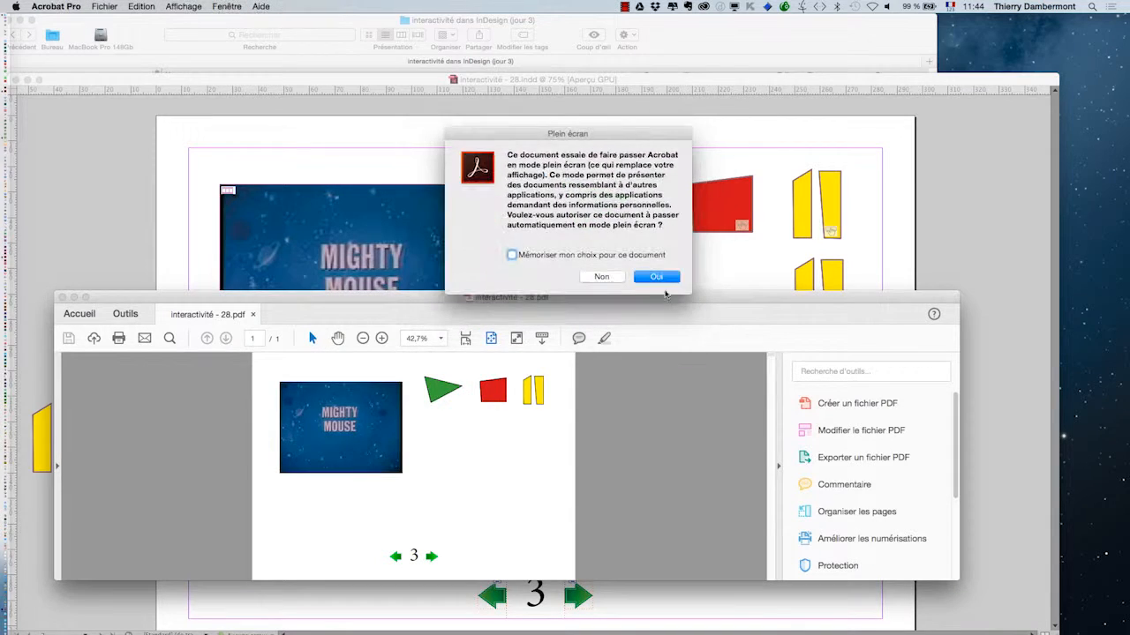
click(658, 284)
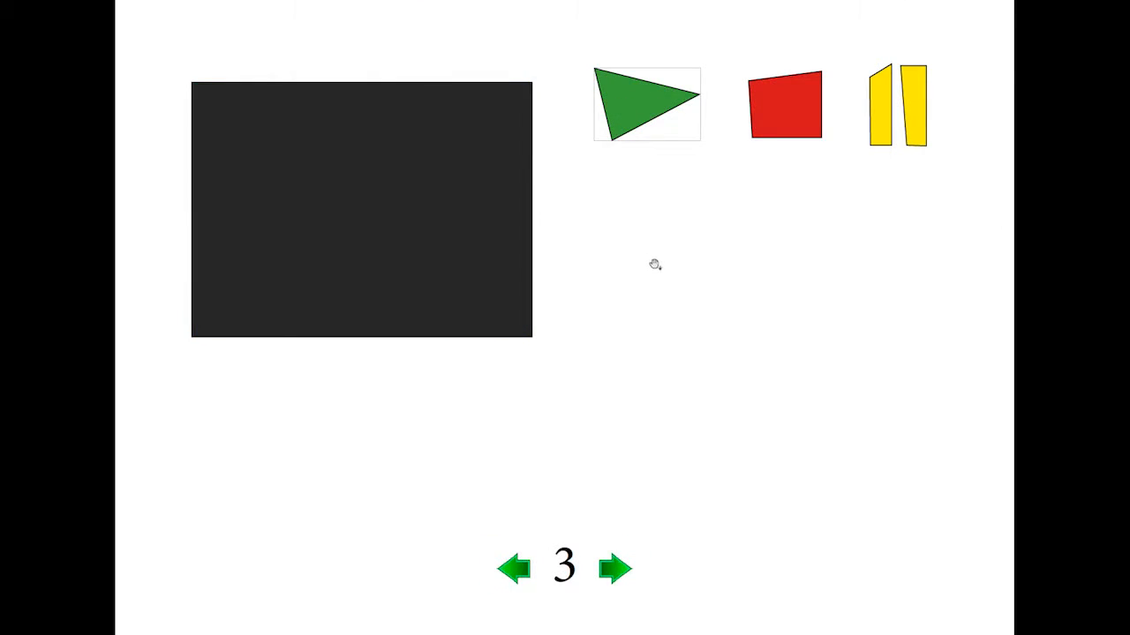
Test the exported buttons by pausing the video several times and resuming it with both the yellow and the green reprise buttons
click(877, 113)
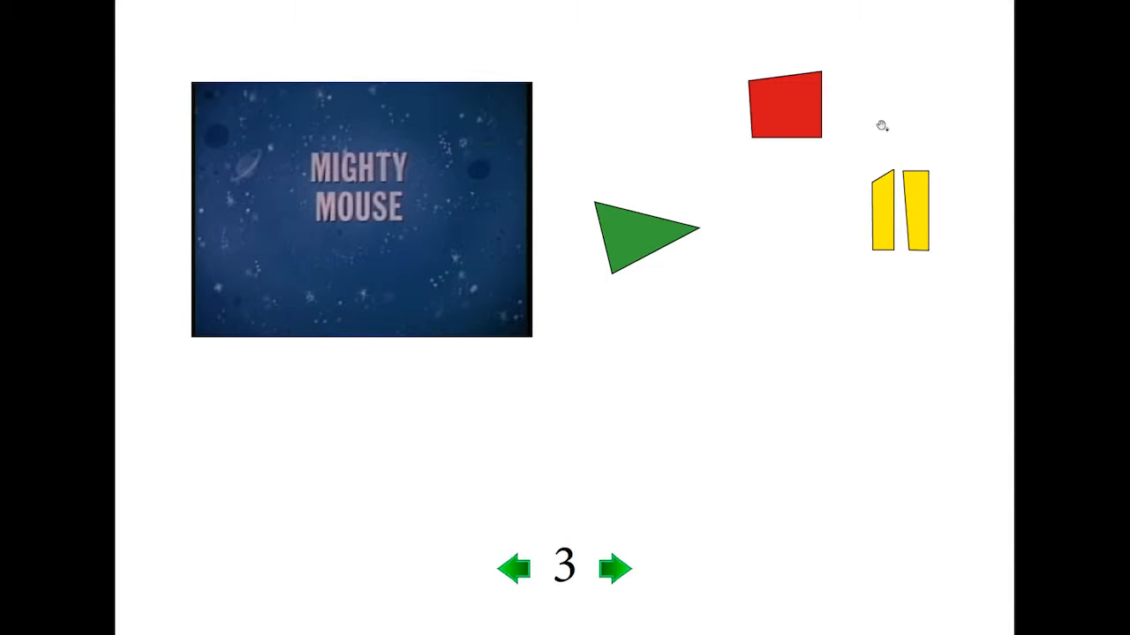
click(882, 229)
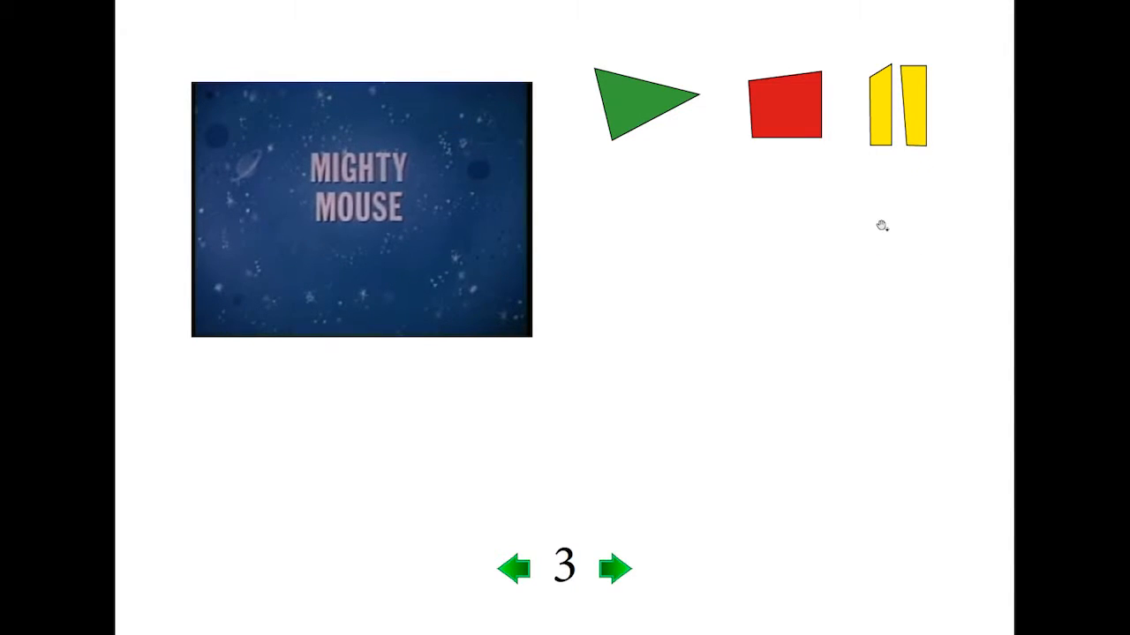
click(876, 127)
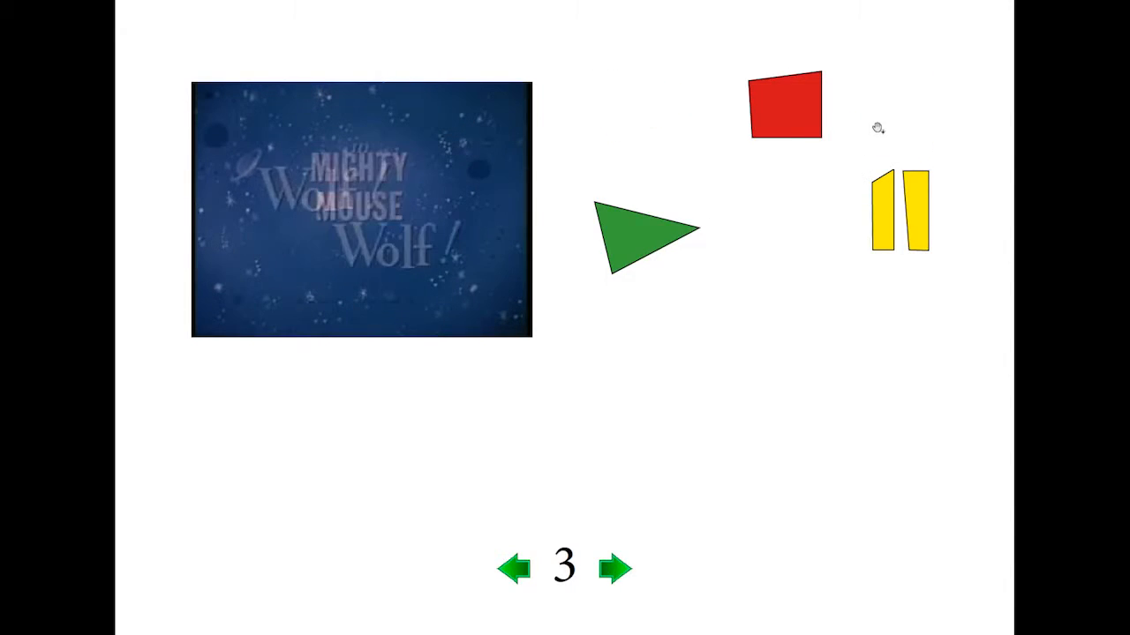
click(656, 234)
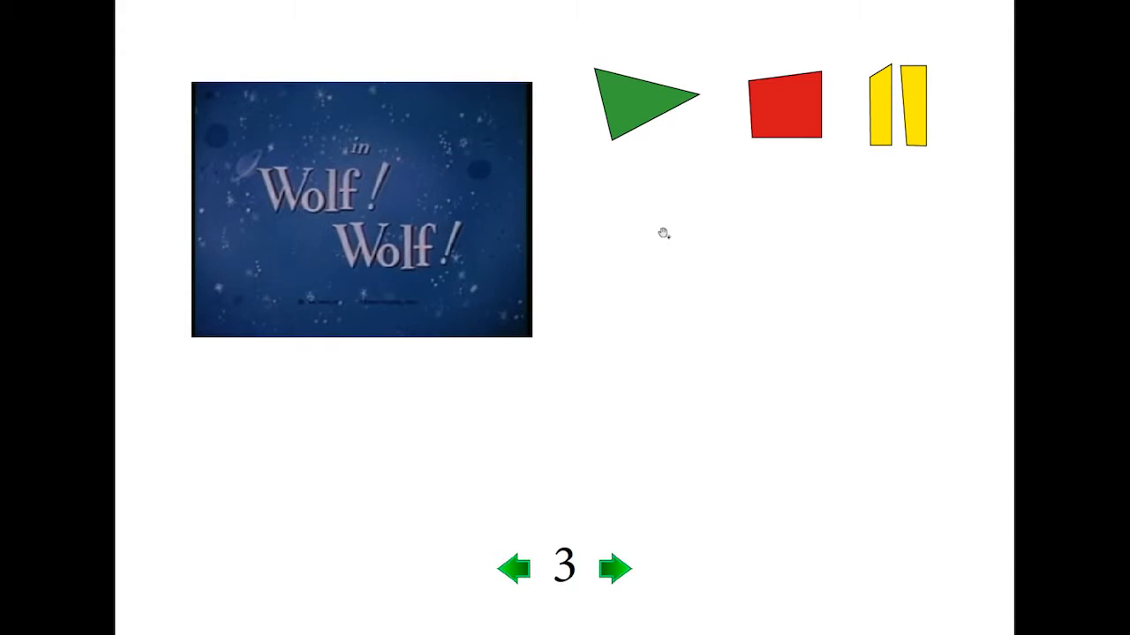
click(886, 135)
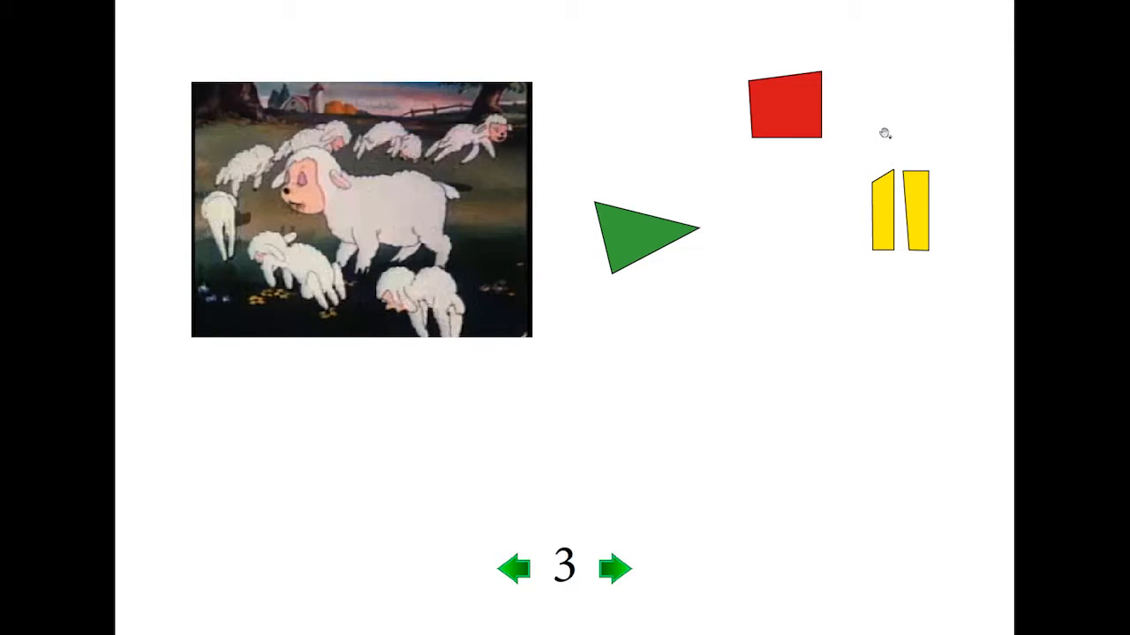
click(886, 196)
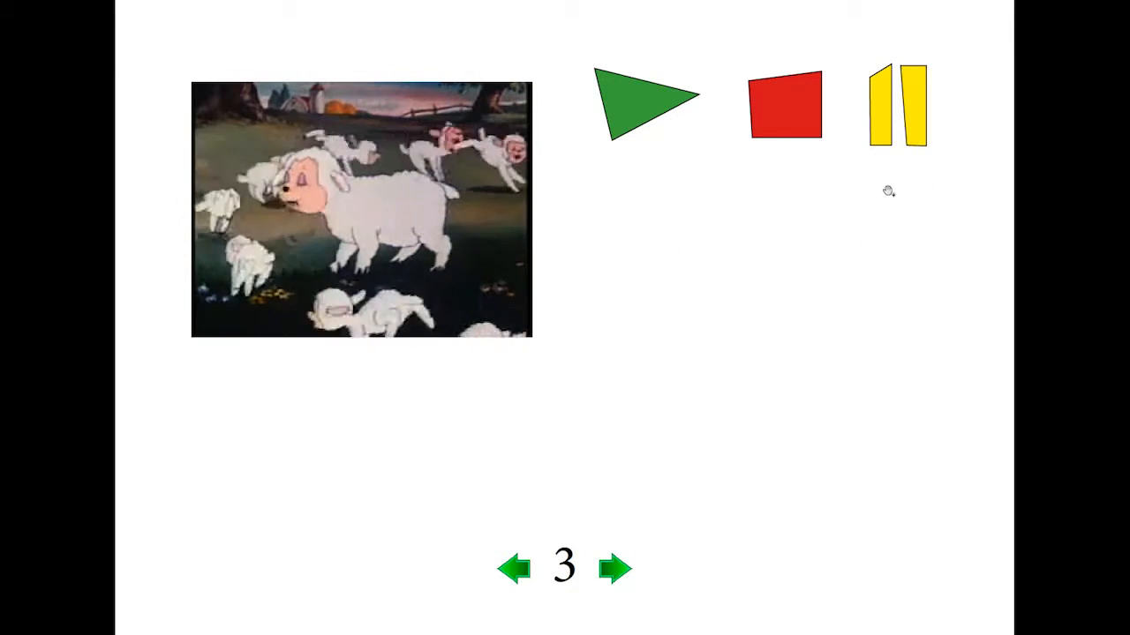
click(882, 135)
click(634, 237)
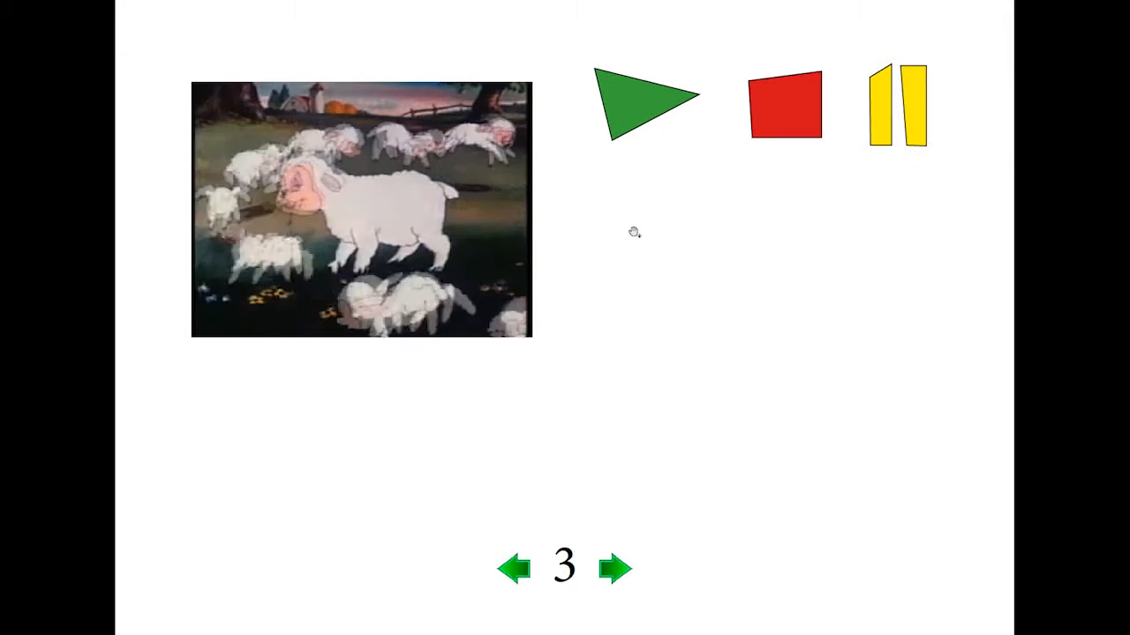
click(877, 132)
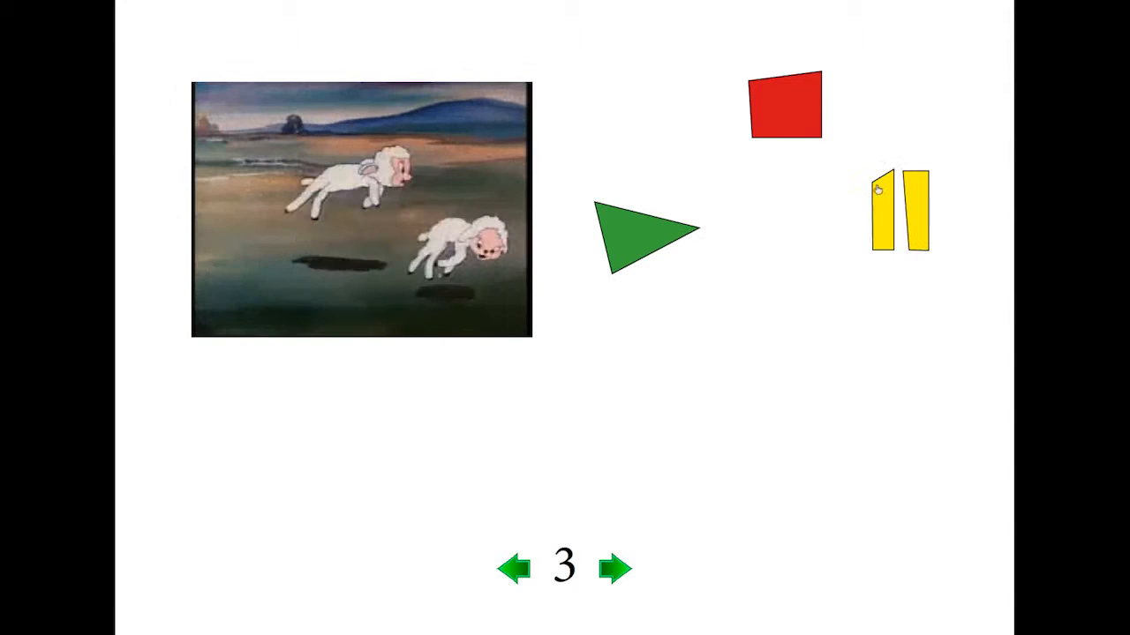
click(635, 254)
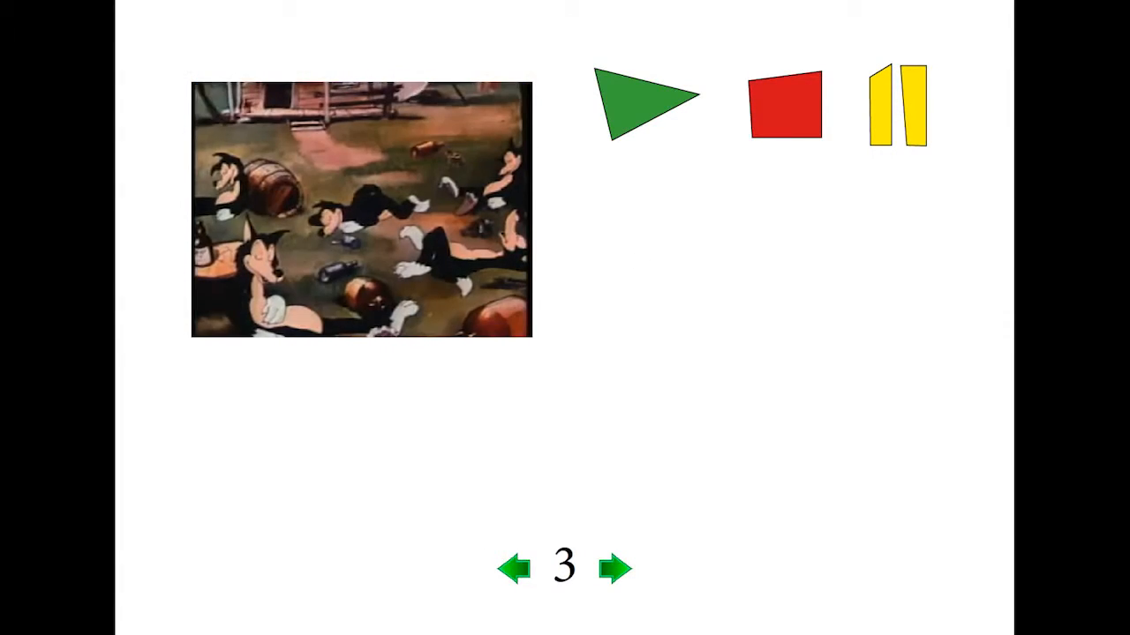
Repeatedly pause the video and resume it with the yellow reprise button, and close the PDF
click(882, 134)
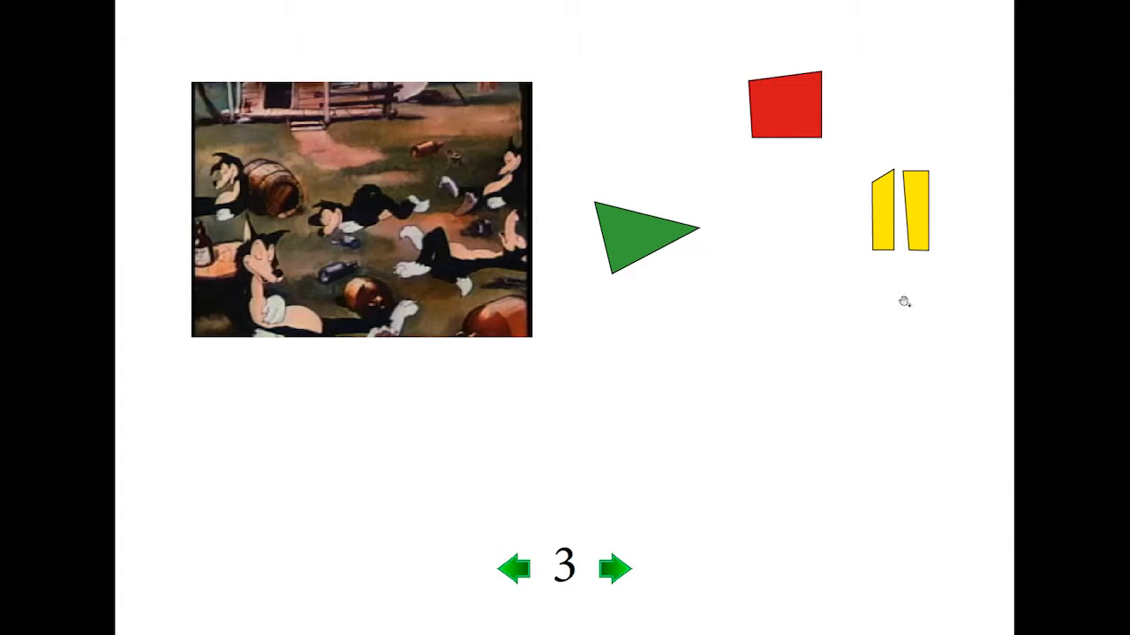
click(887, 225)
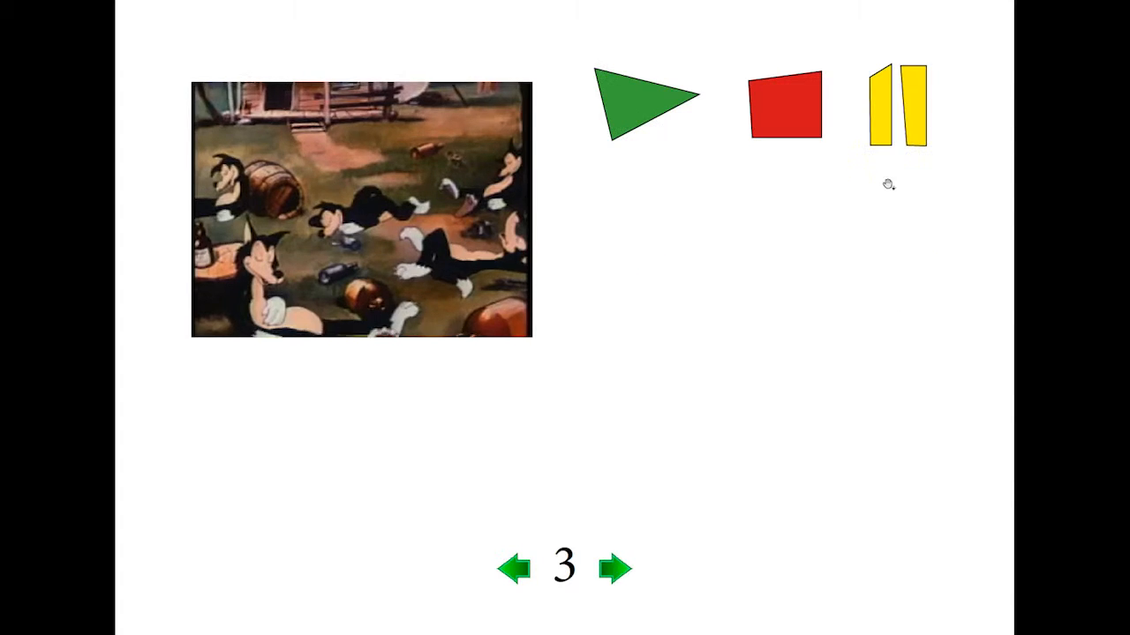
click(883, 138)
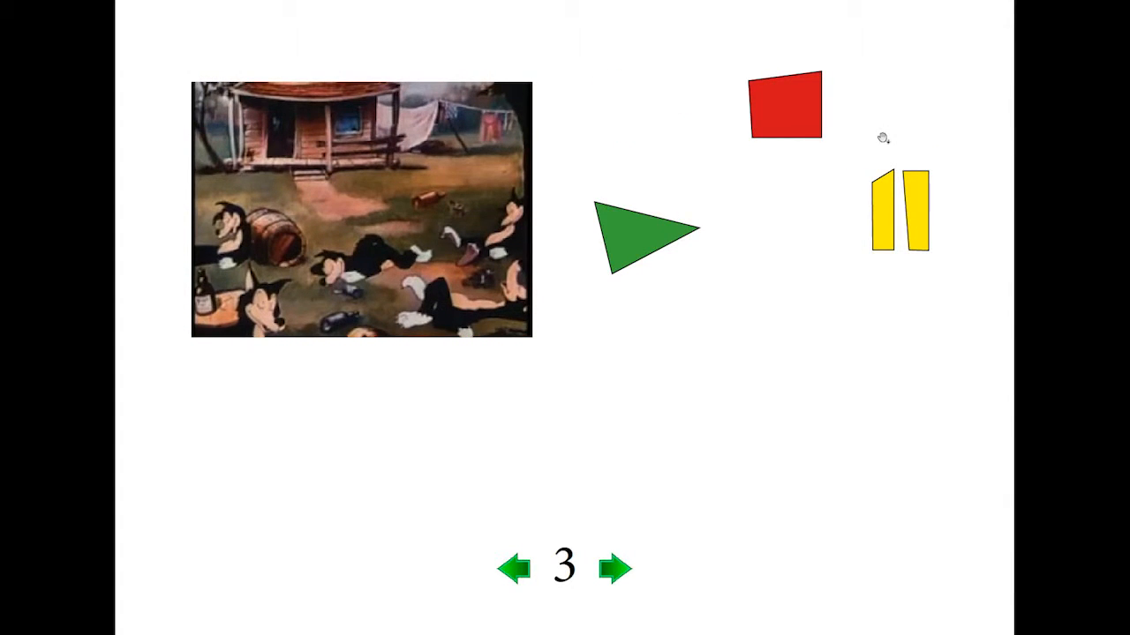
click(889, 240)
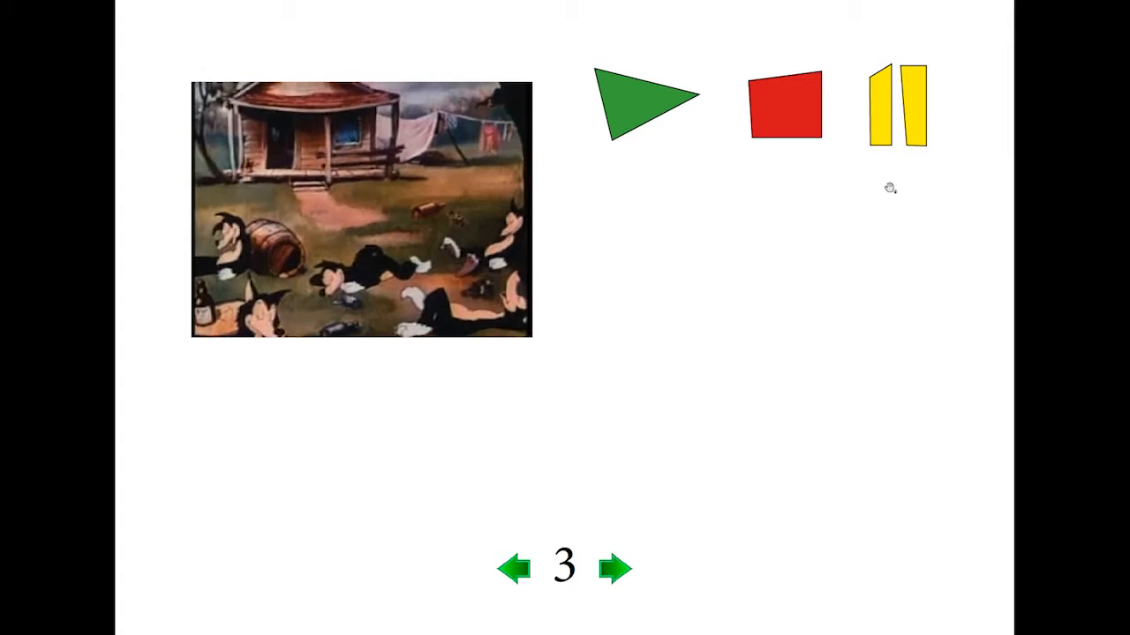
click(885, 147)
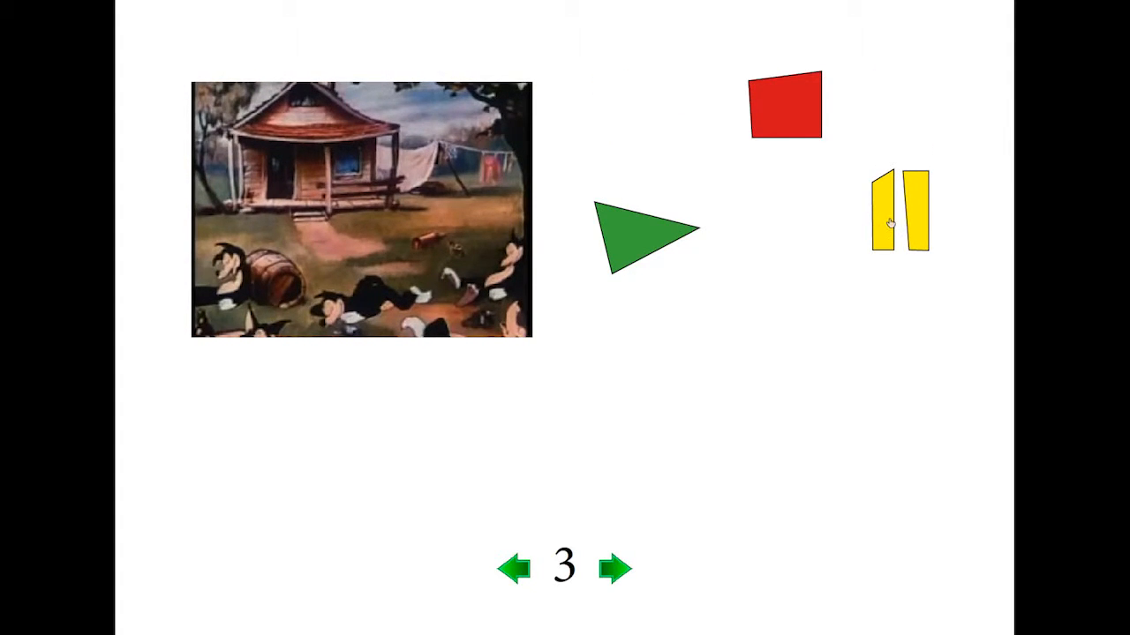
click(891, 218)
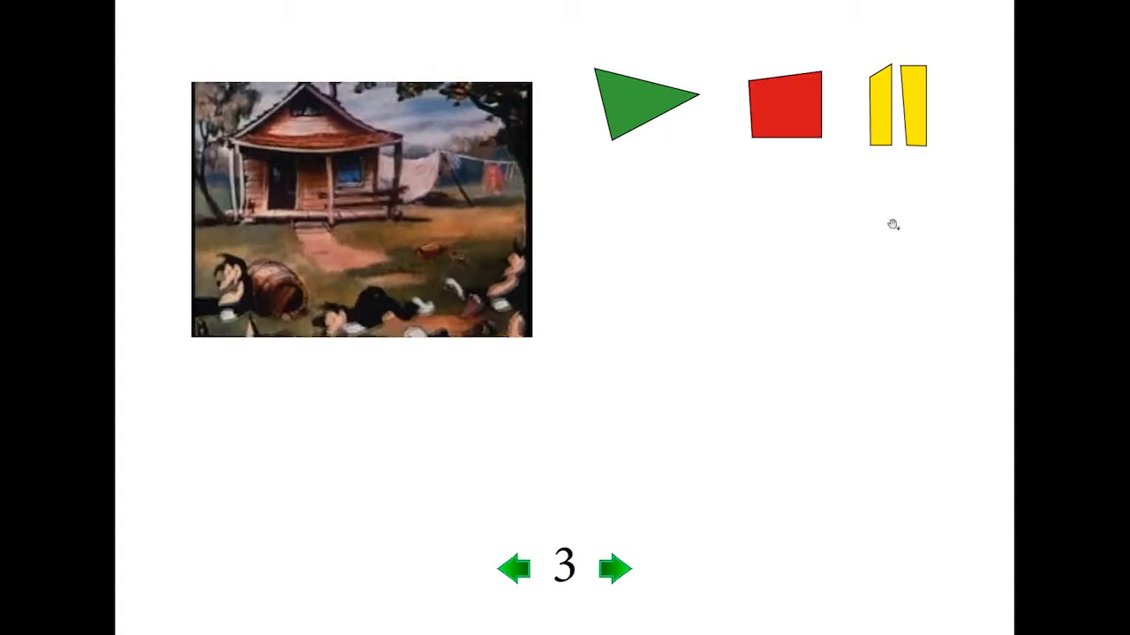
click(880, 135)
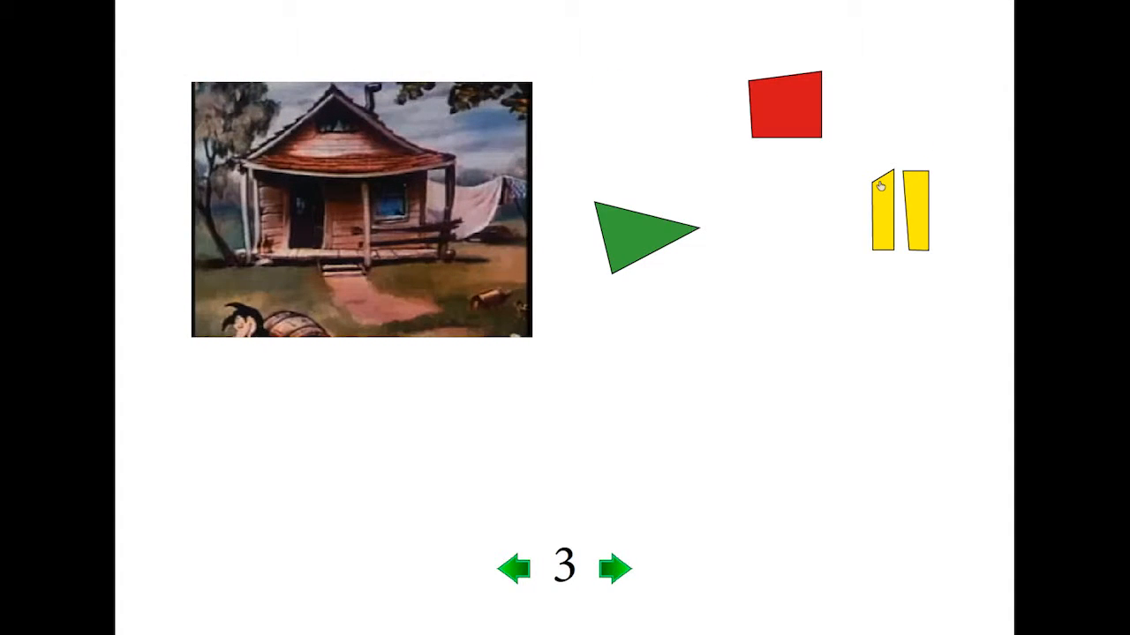
click(888, 185)
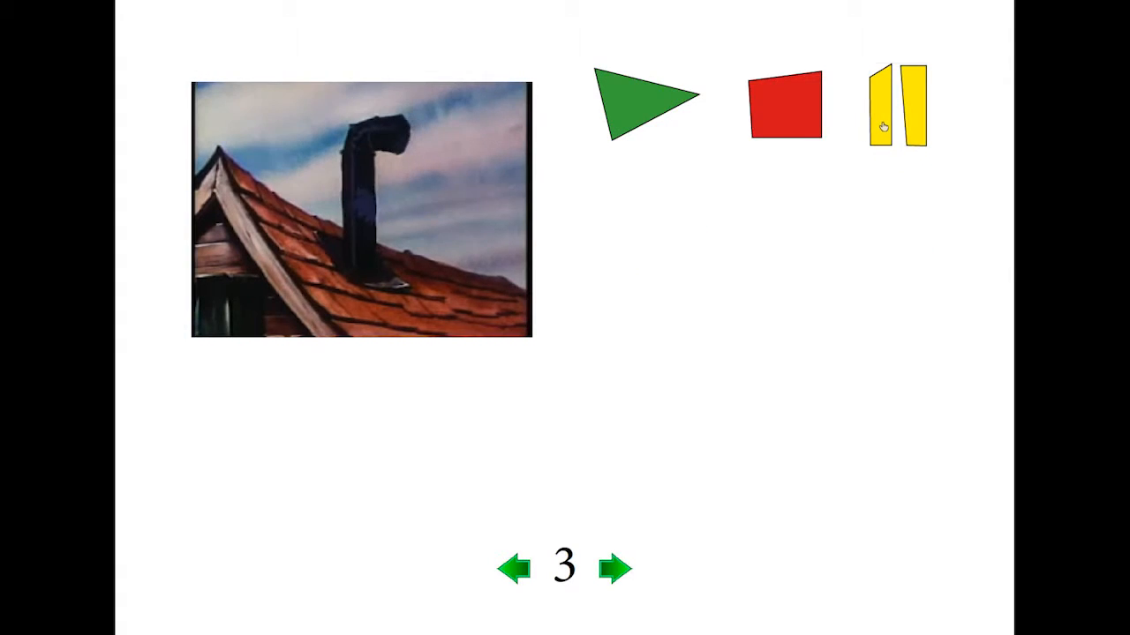
click(883, 128)
click(891, 209)
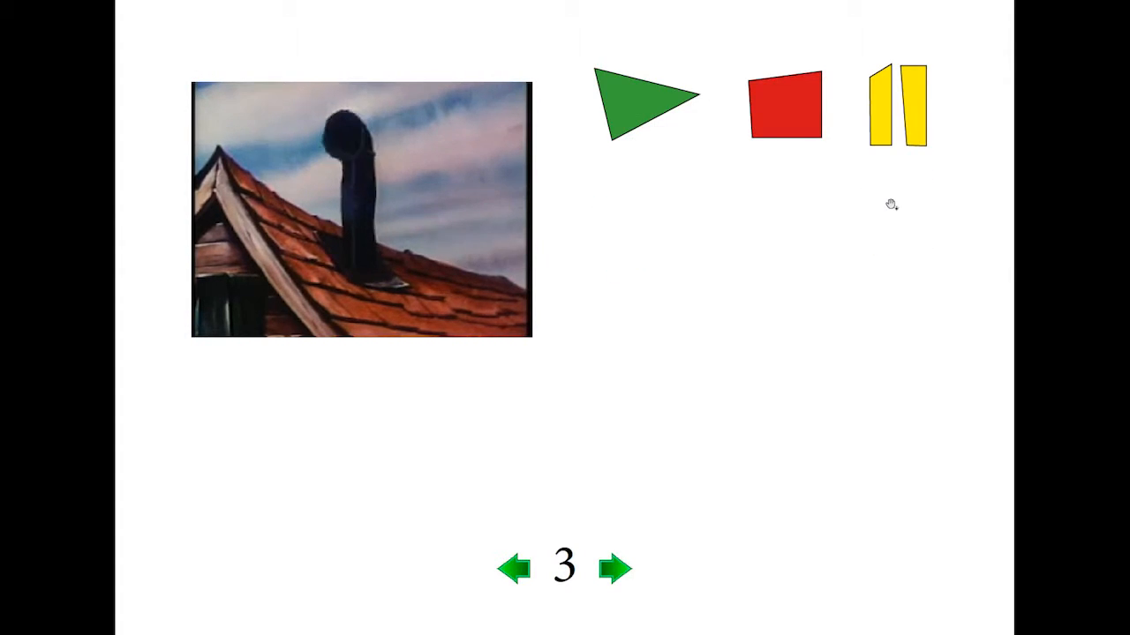
click(884, 145)
click(887, 179)
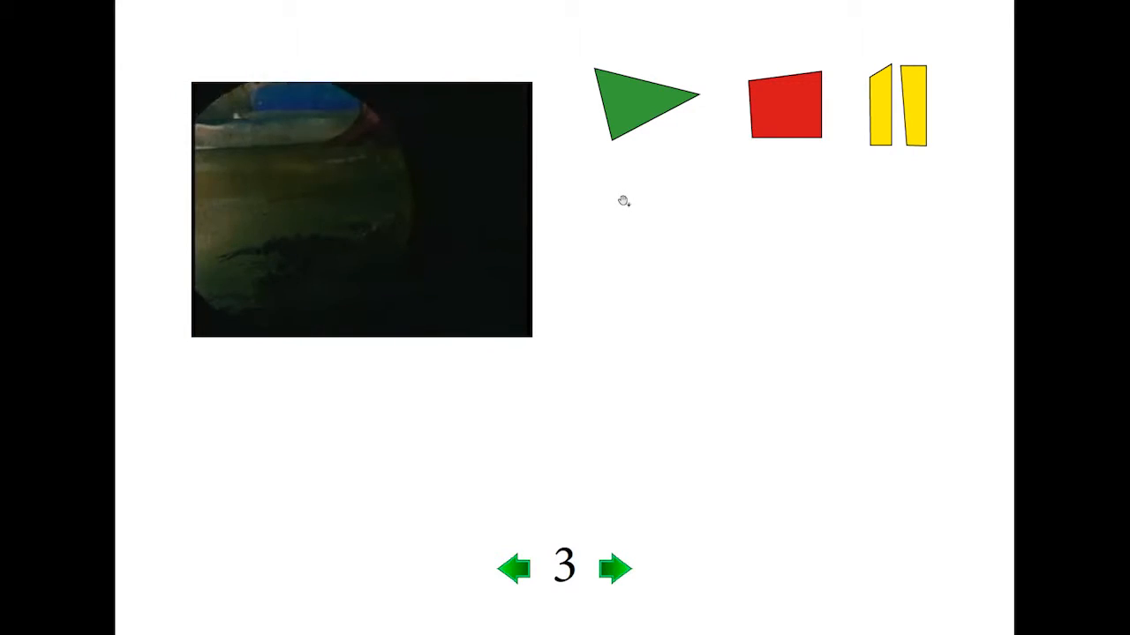
key(super+w)
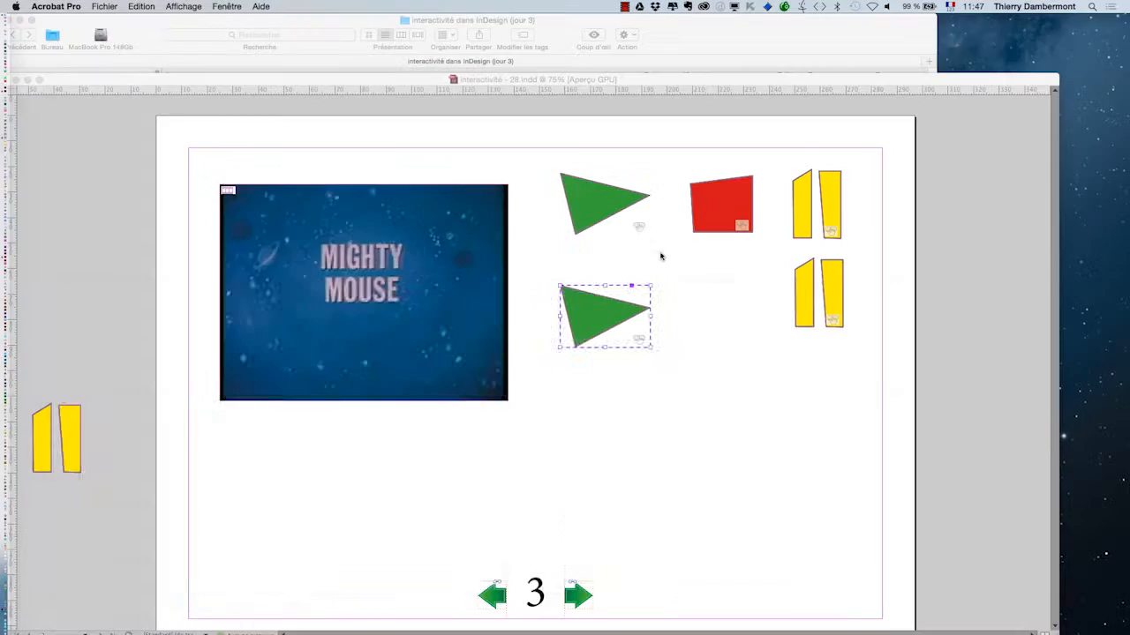
Switch back to InDesign, move the Boutons et formulaires panel, and review the visibility list of reprise (bouton pause)
key(super+Tab)
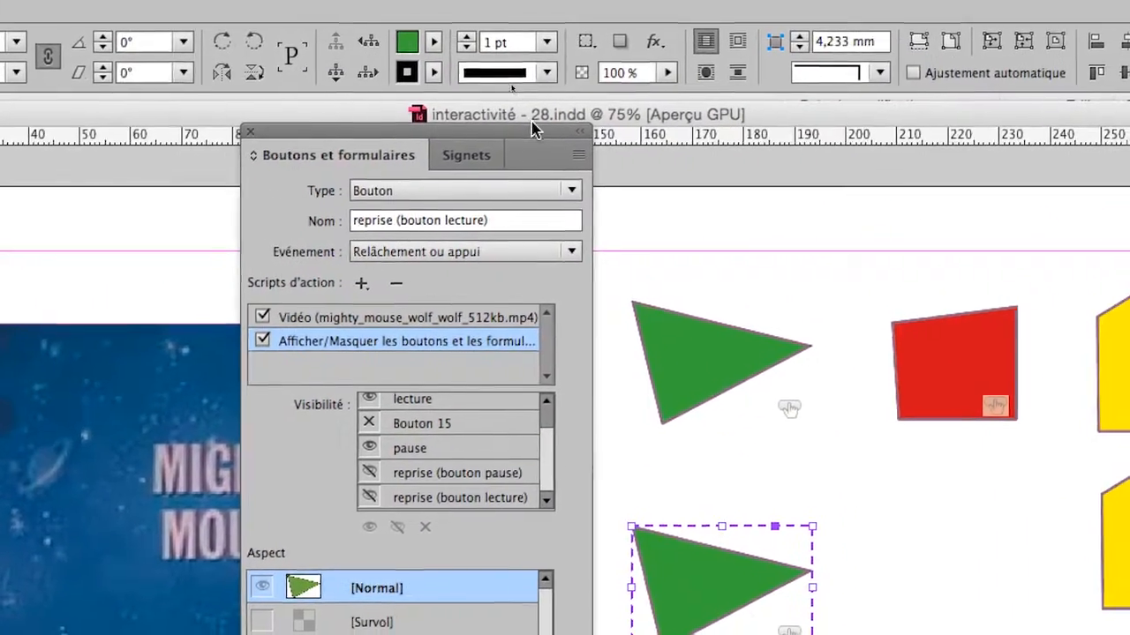
drag(532, 125, 635, 128)
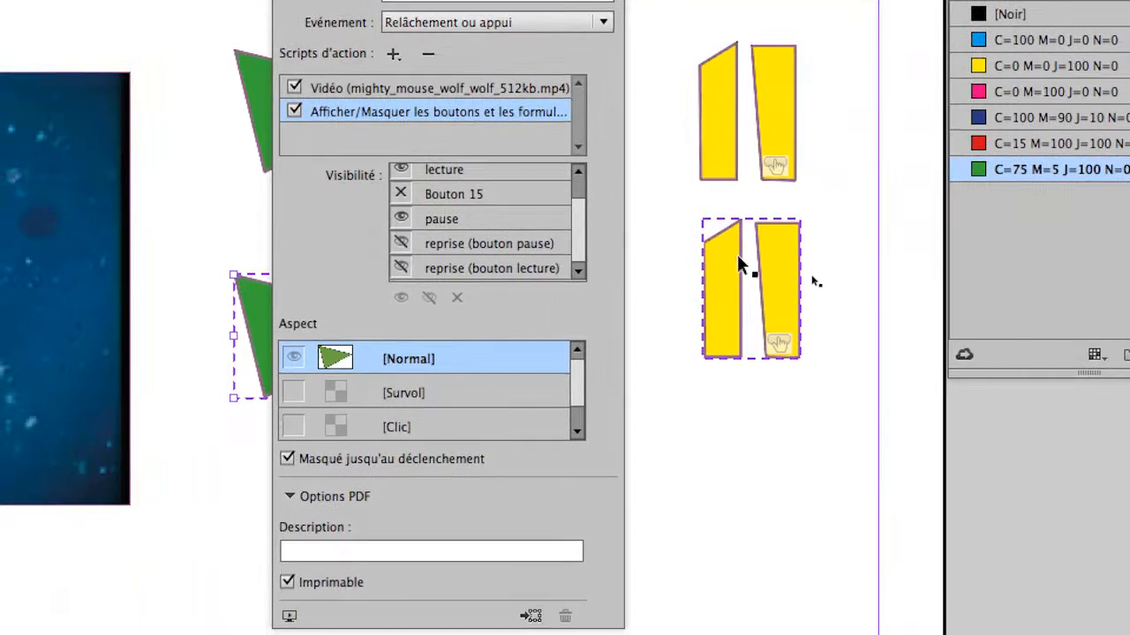
click(739, 263)
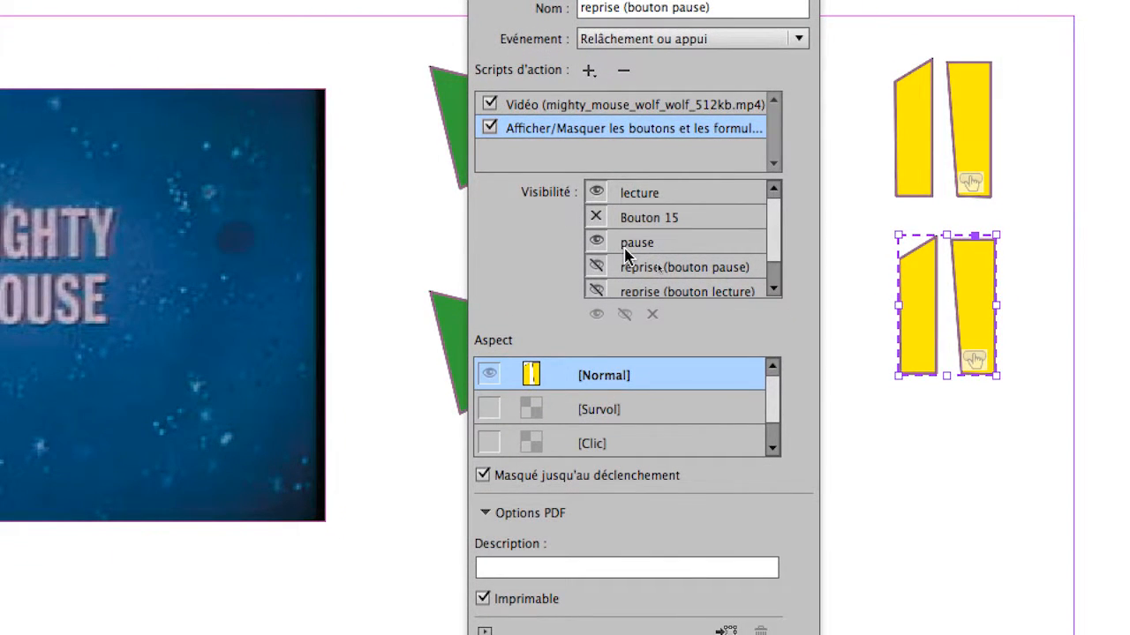
click(770, 289)
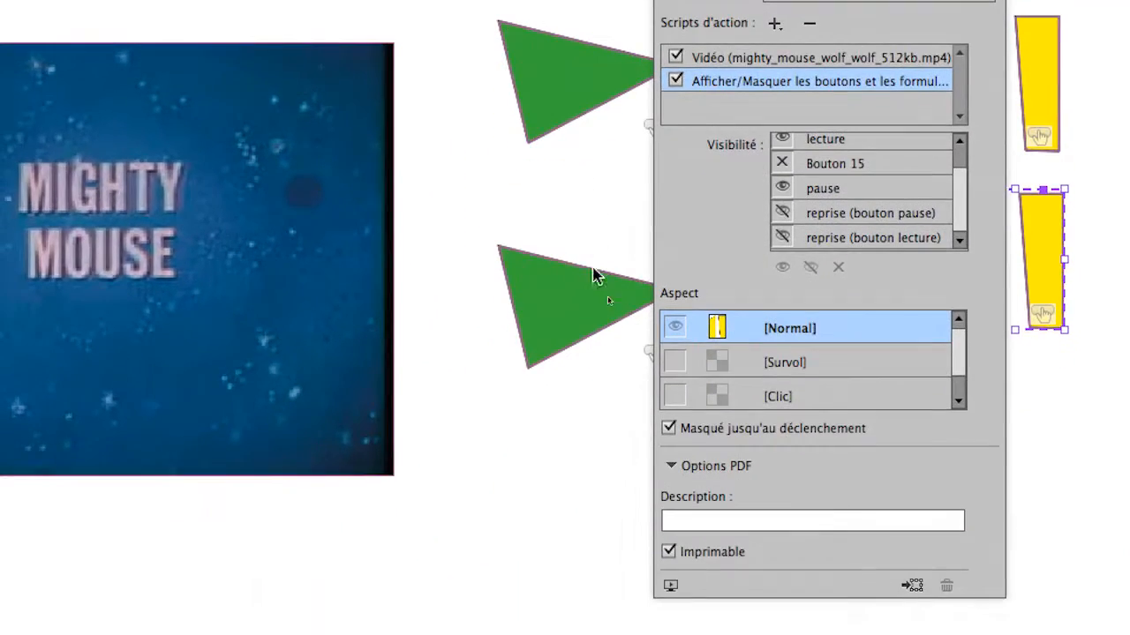
Review the show/hide settings of reprise (bouton lecture), lecture, pause and reprise (bouton pause), moving the Boutons et formulaires panel clear of the buttons
click(533, 467)
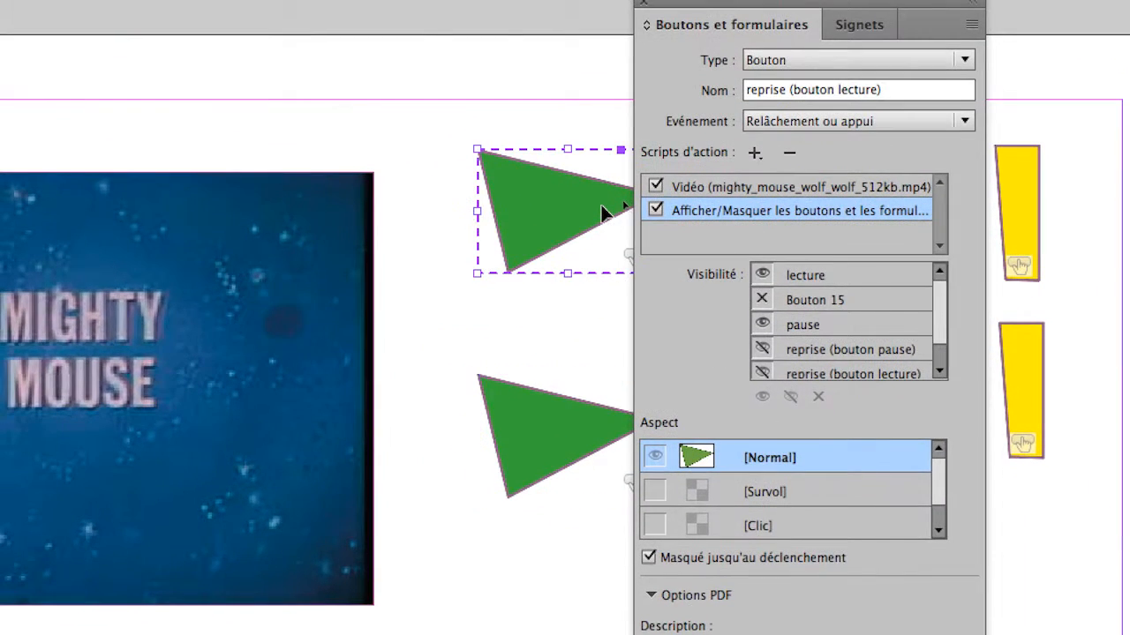
click(602, 213)
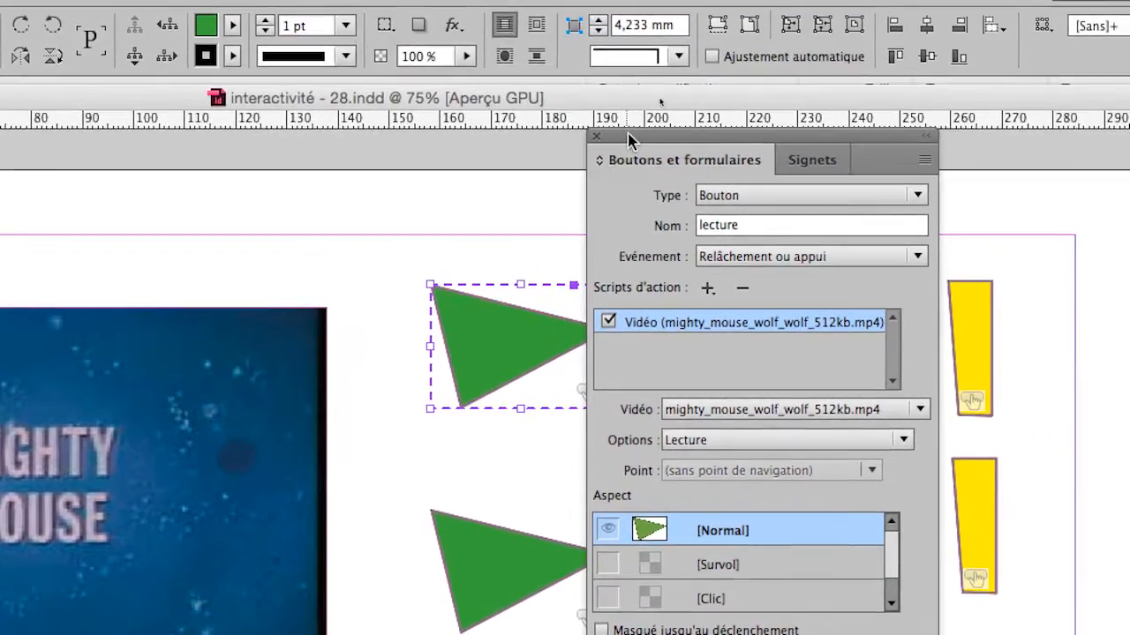
drag(596, 135, 322, 109)
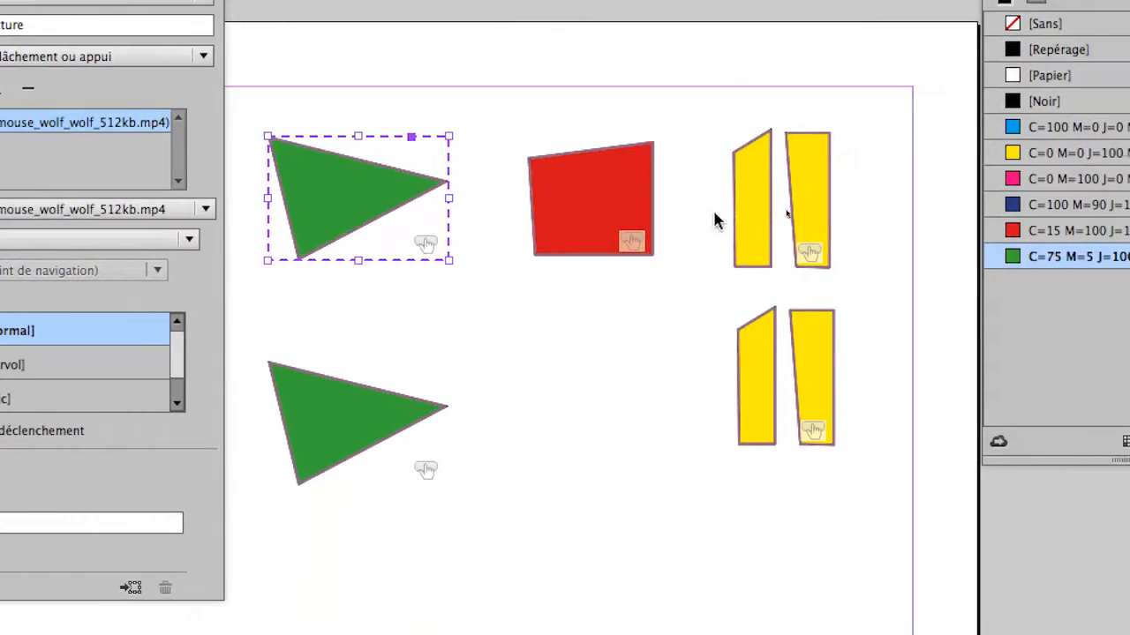
click(741, 220)
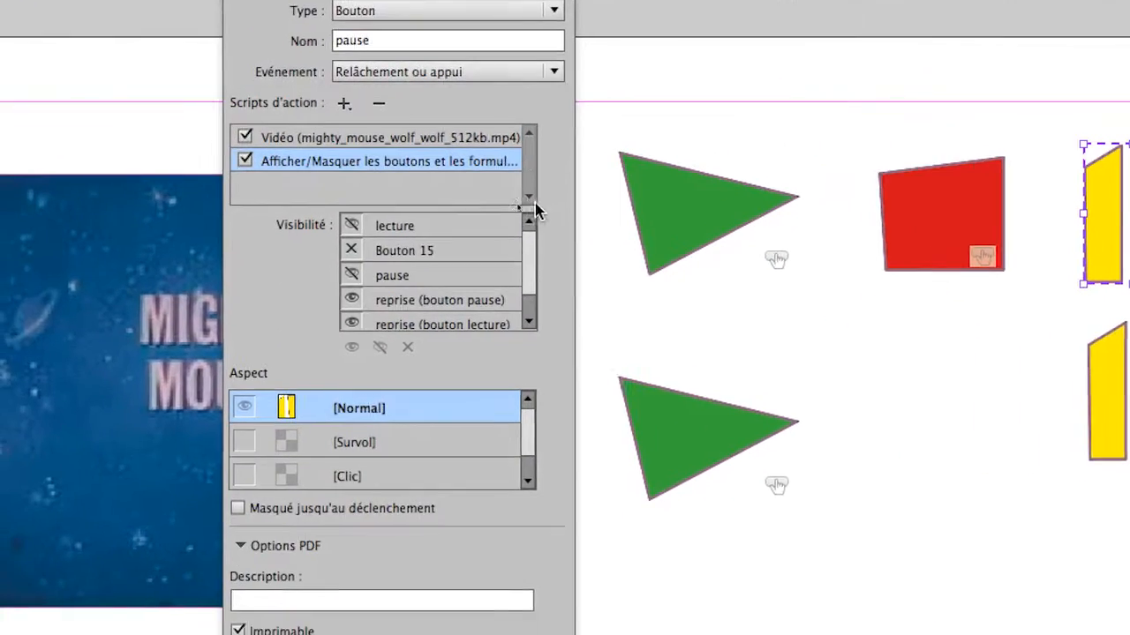
drag(532, 251, 530, 222)
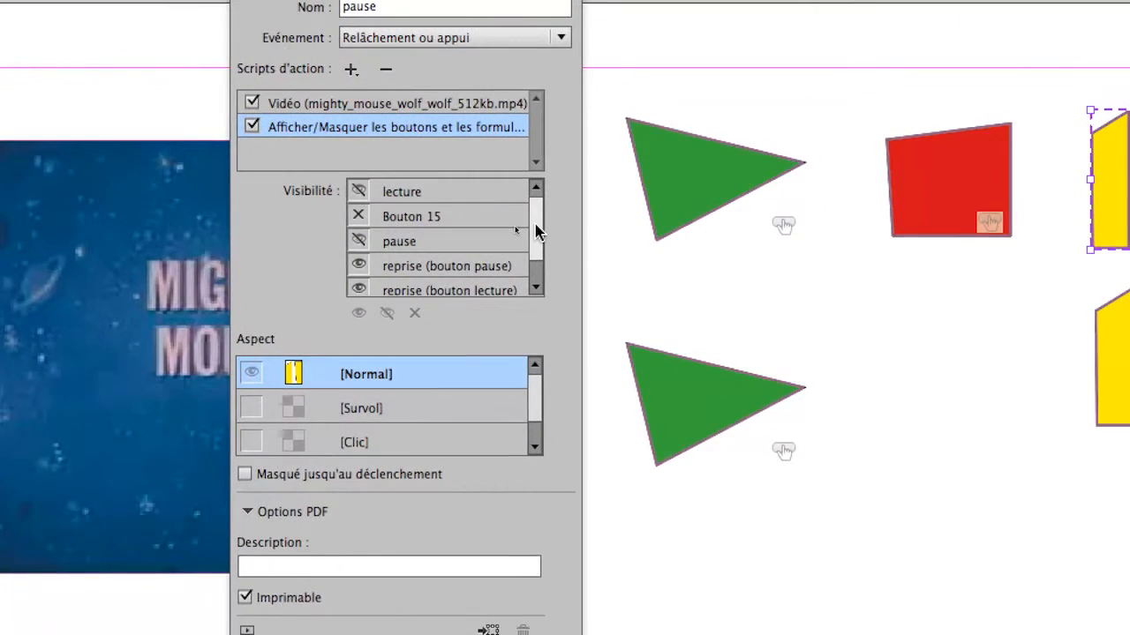
drag(535, 232, 534, 243)
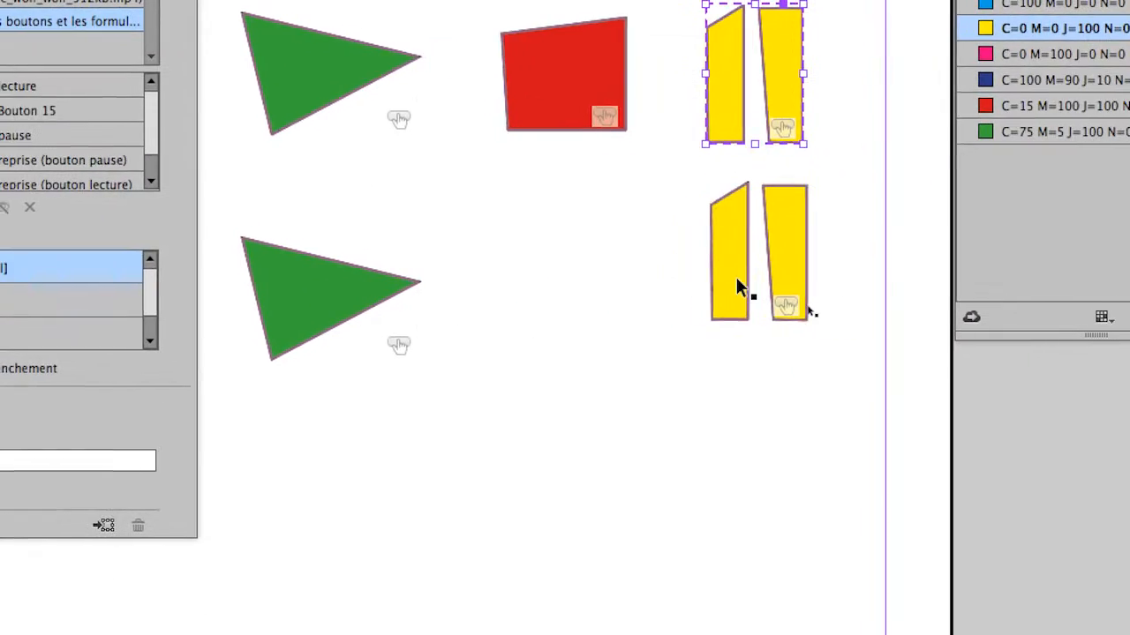
click(735, 275)
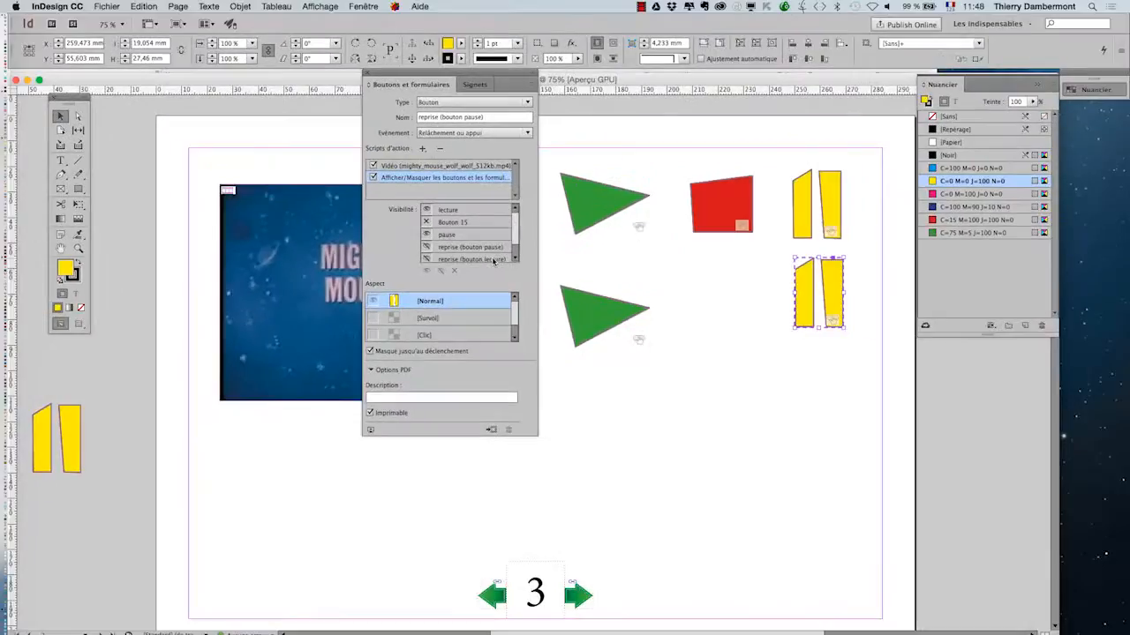
Select the lecture button and save the document under the new name interactivité - 29.indd
click(709, 132)
click(108, 6)
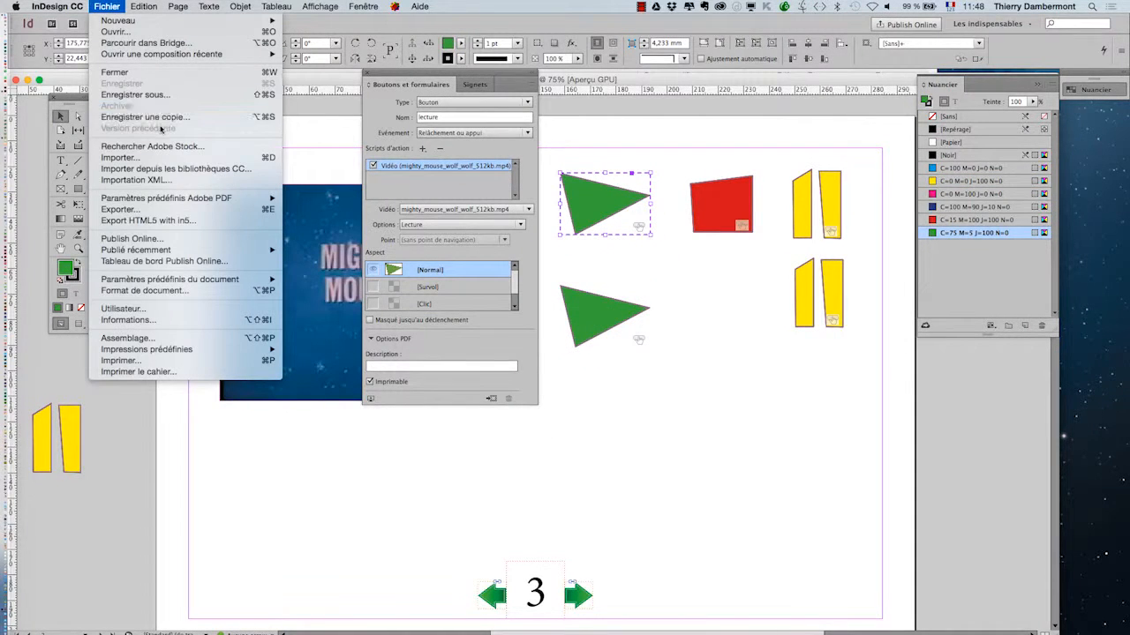
click(157, 95)
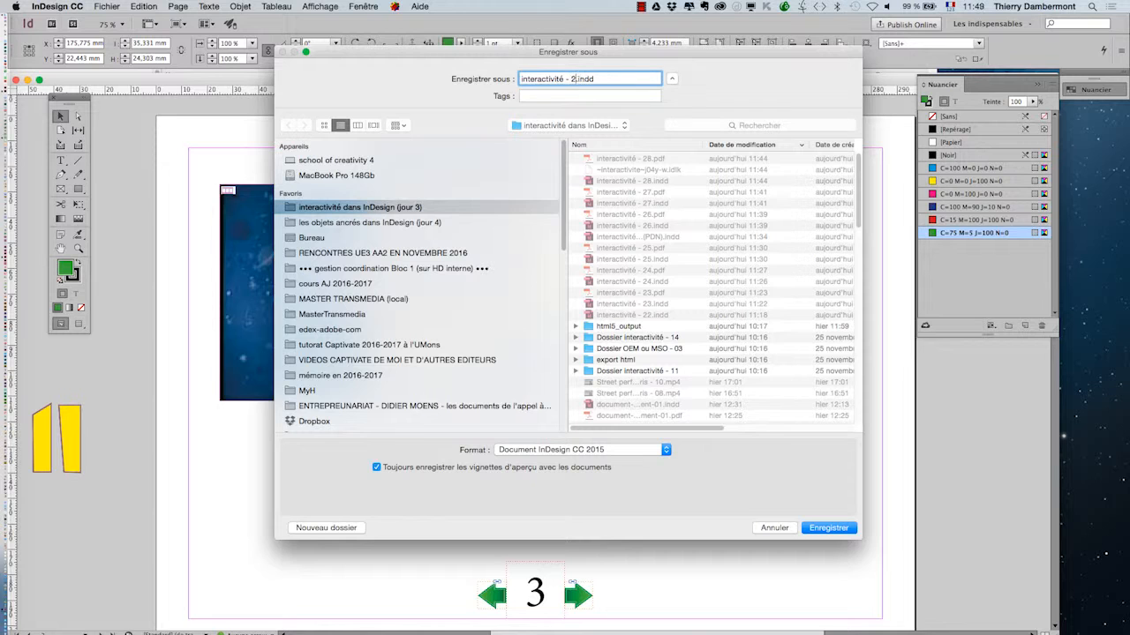
key(Return)
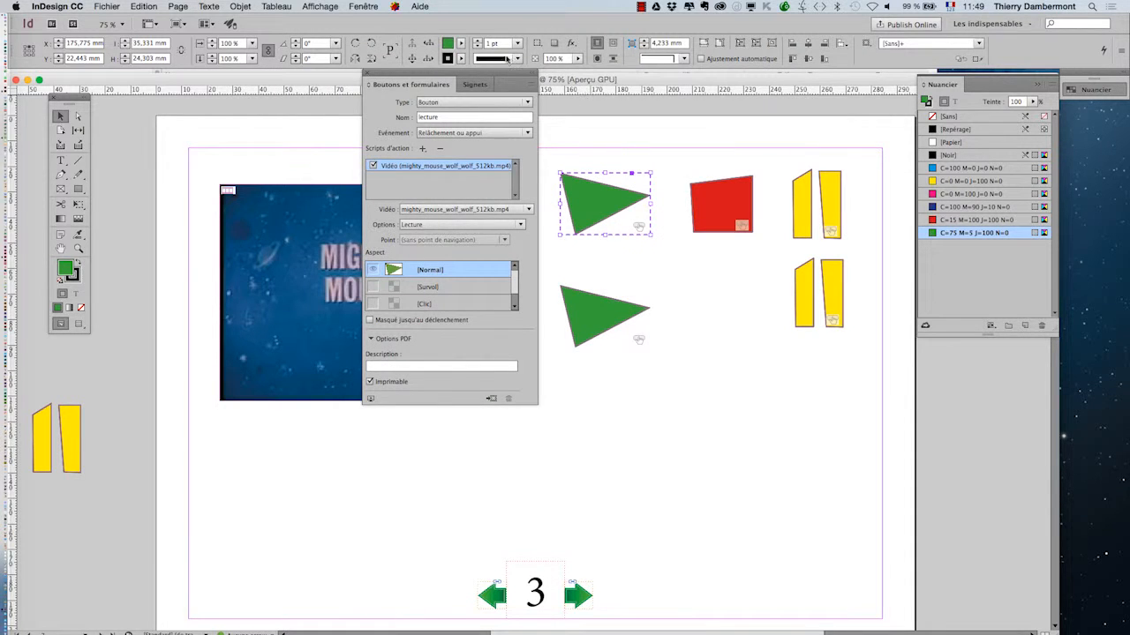
Add an Afficher/Masquer les boutons et les formulaires action to the lecture button, hiding lecture and showing reprise (bouton lecture)
drag(512, 75, 491, 119)
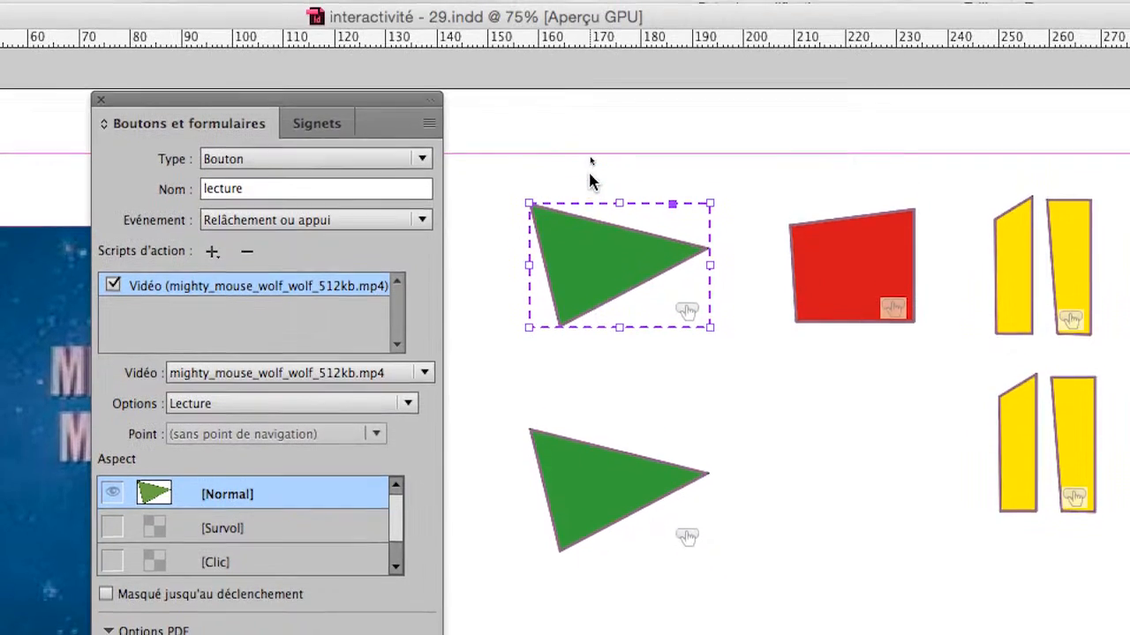
click(584, 137)
click(588, 190)
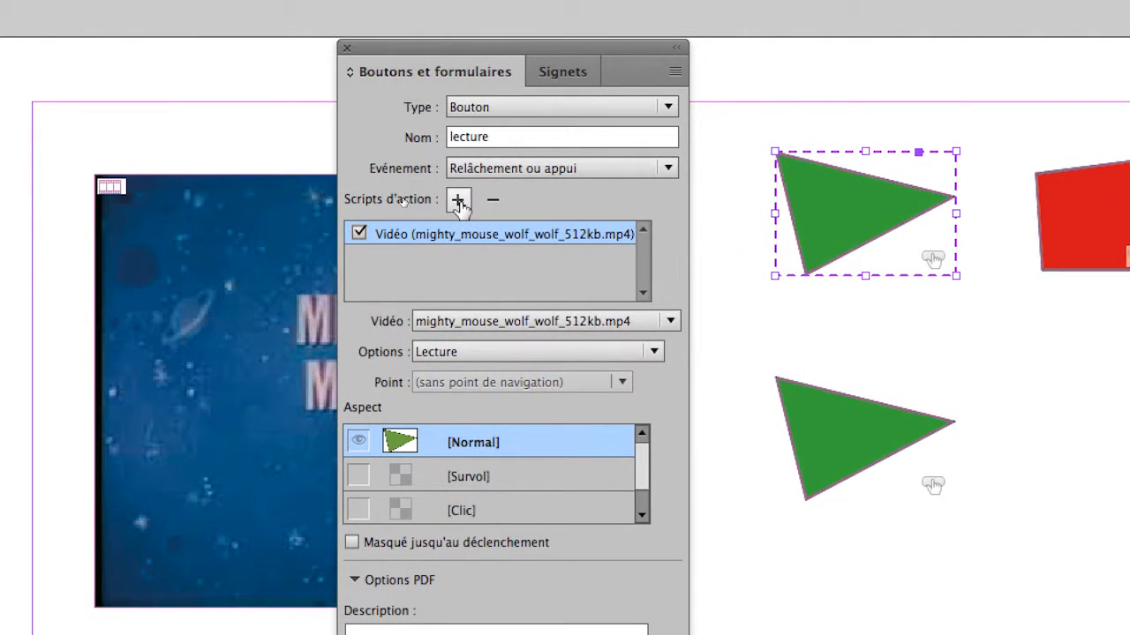
click(429, 192)
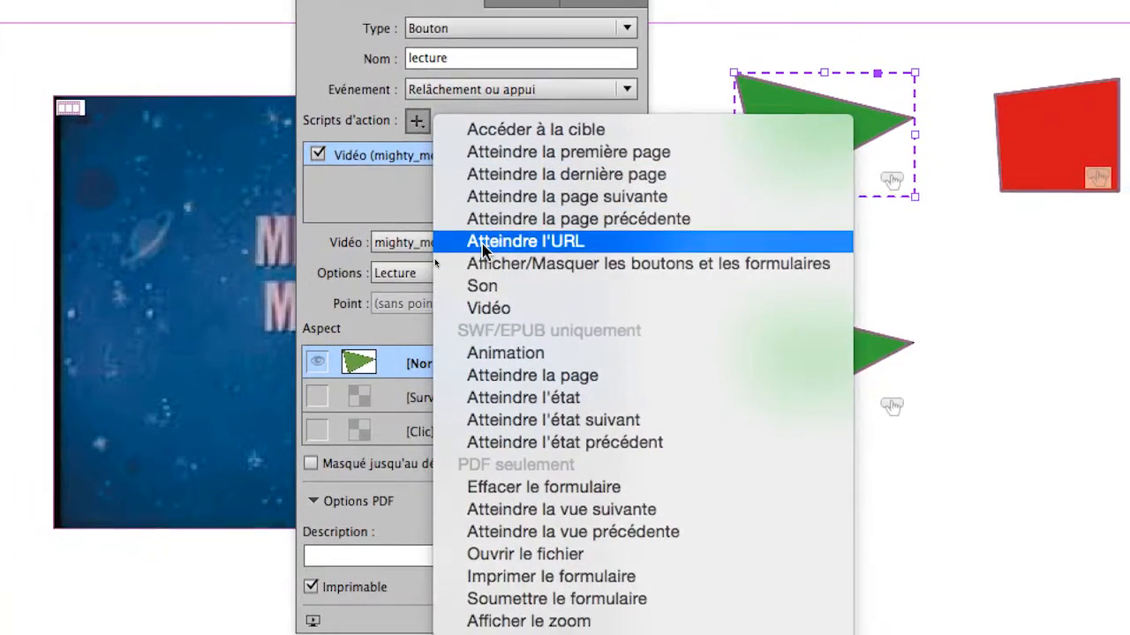
click(488, 257)
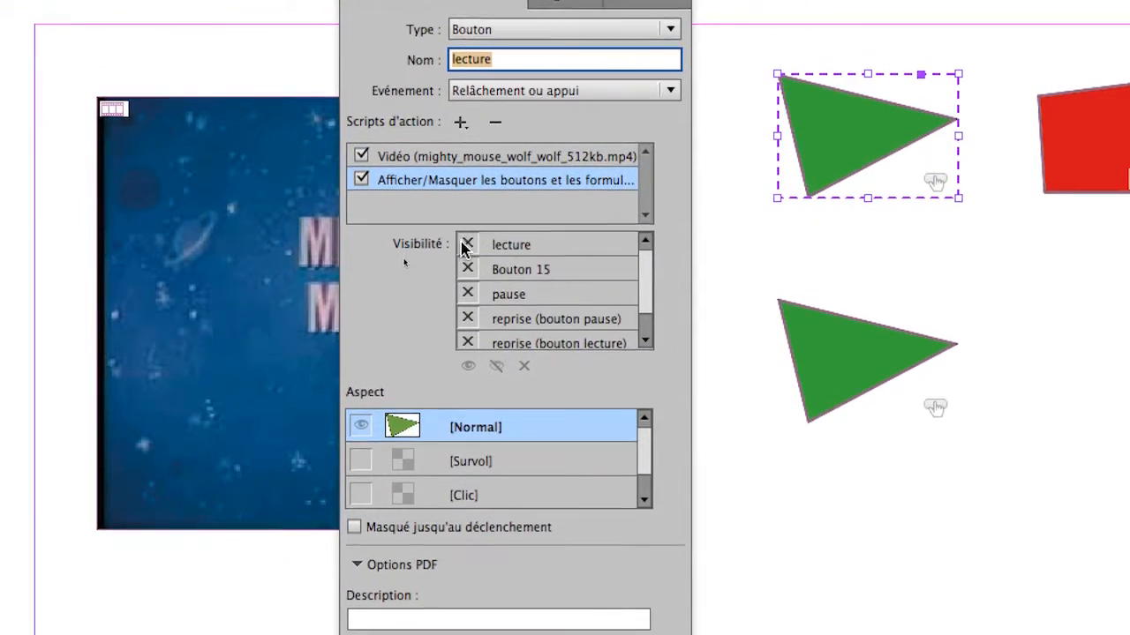
click(454, 243)
click(454, 243)
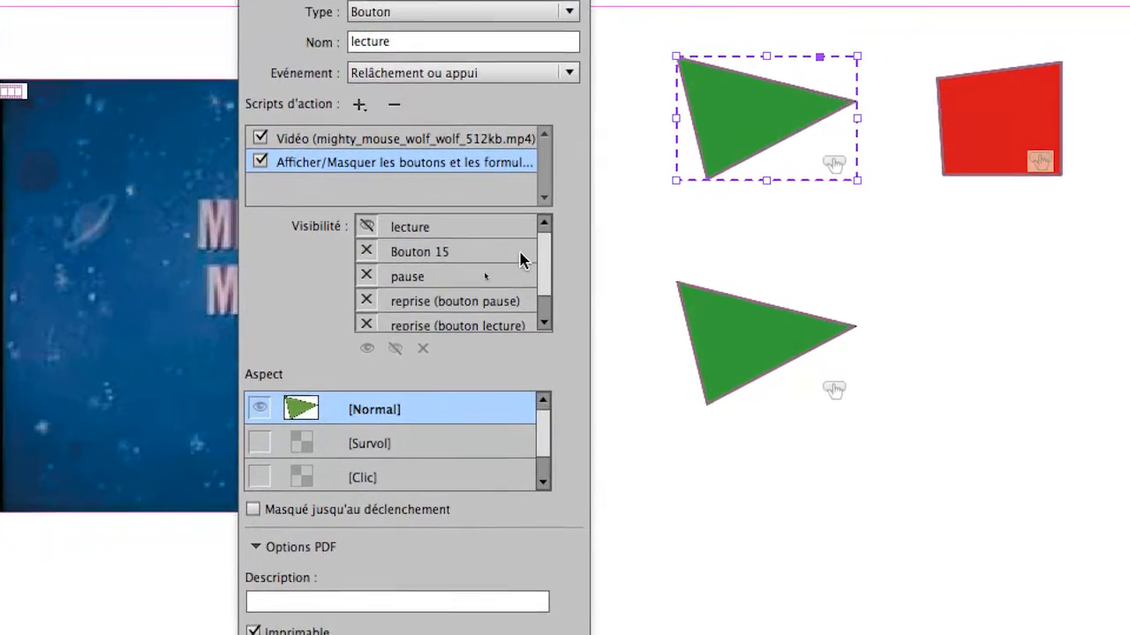
scroll(583, 292, down, 1)
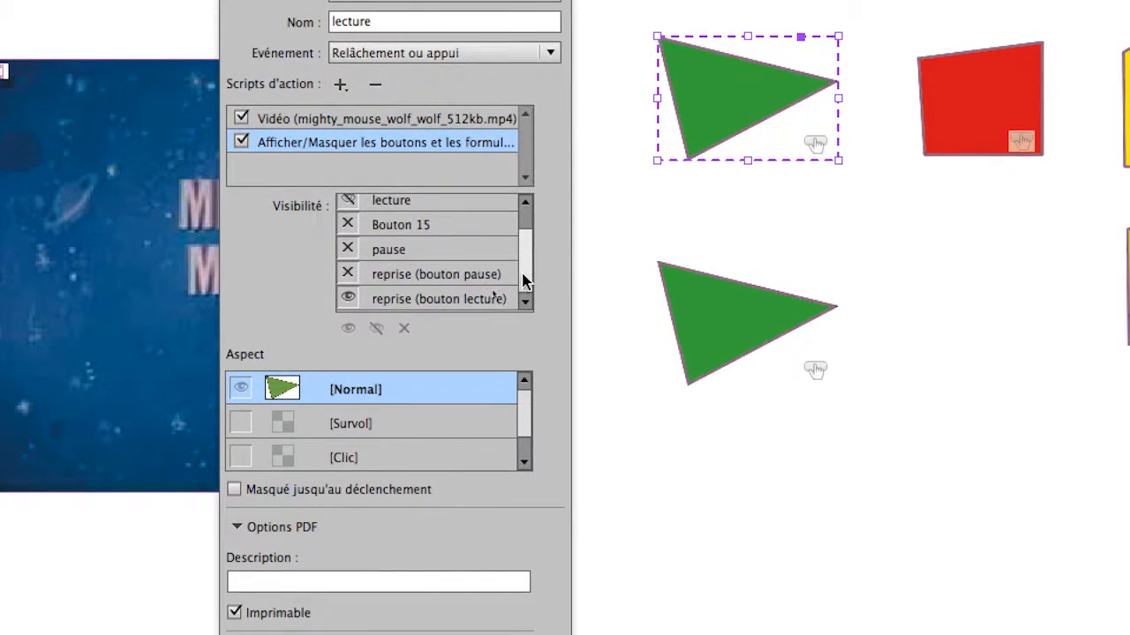
drag(638, 257, 638, 223)
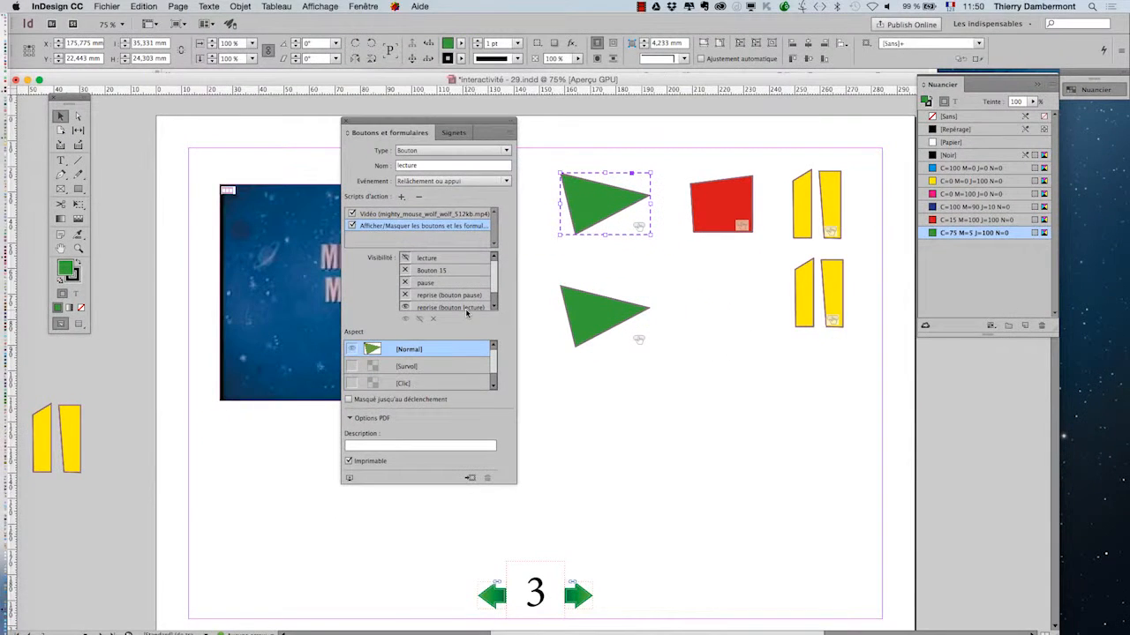
Export page 3 as the interactive PDF interactivité - 29.pdf and allow it to open in full-screen mode
click(108, 6)
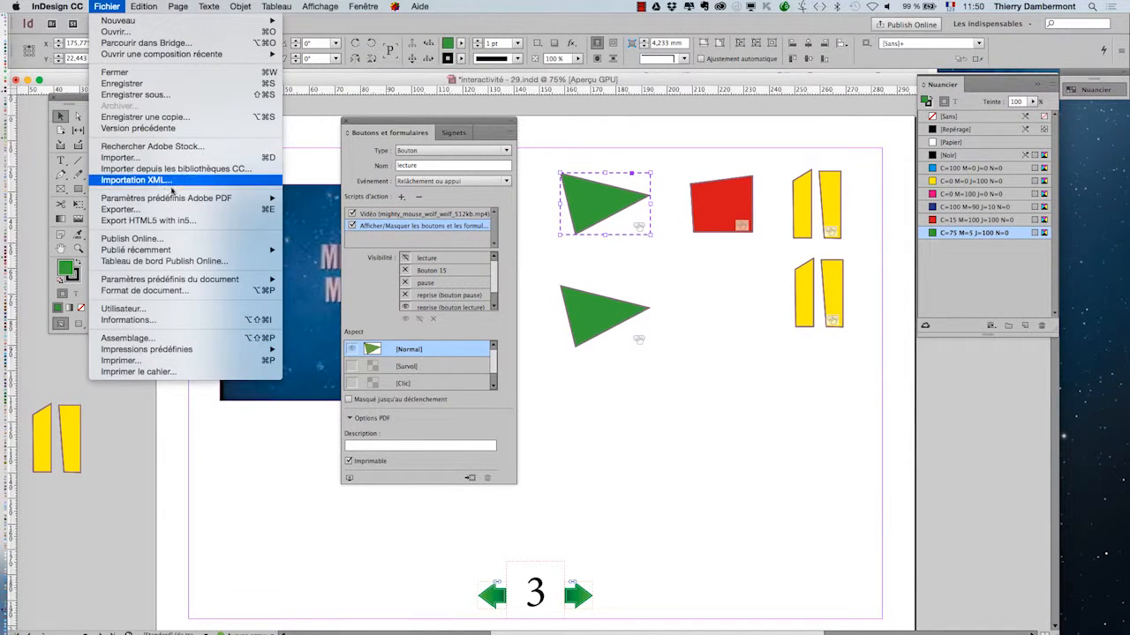
click(133, 217)
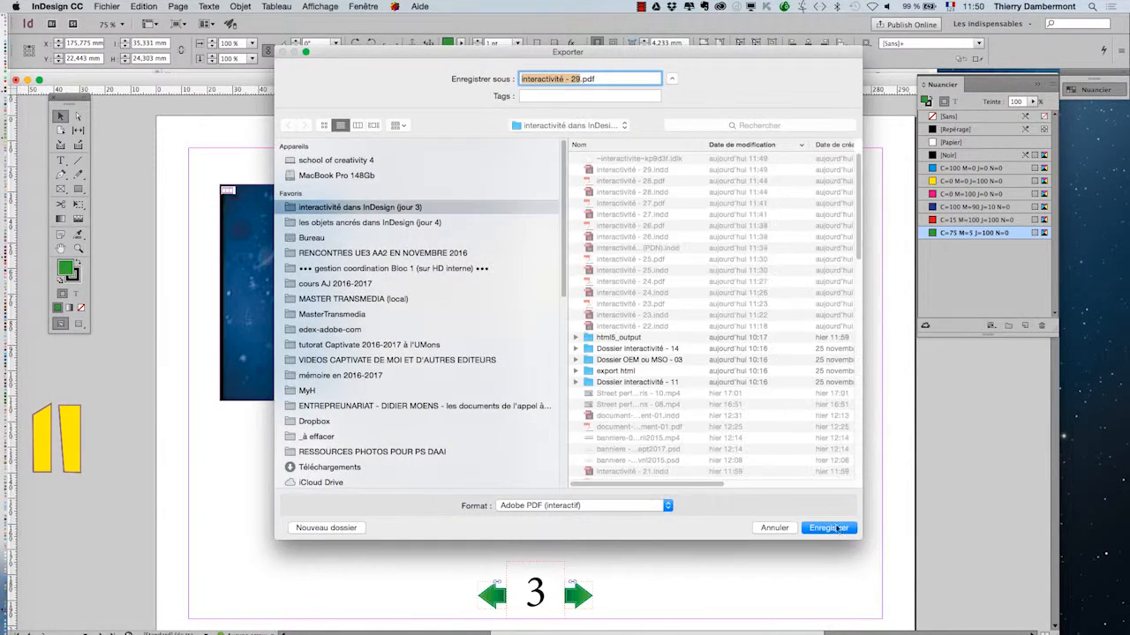
key(Return)
click(764, 472)
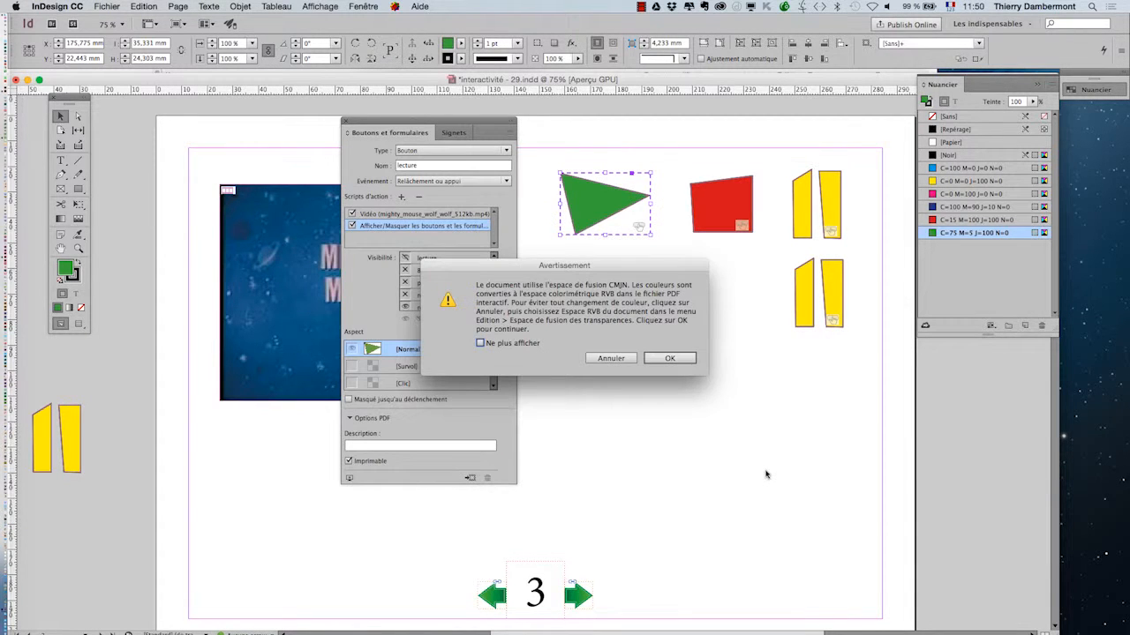
click(692, 361)
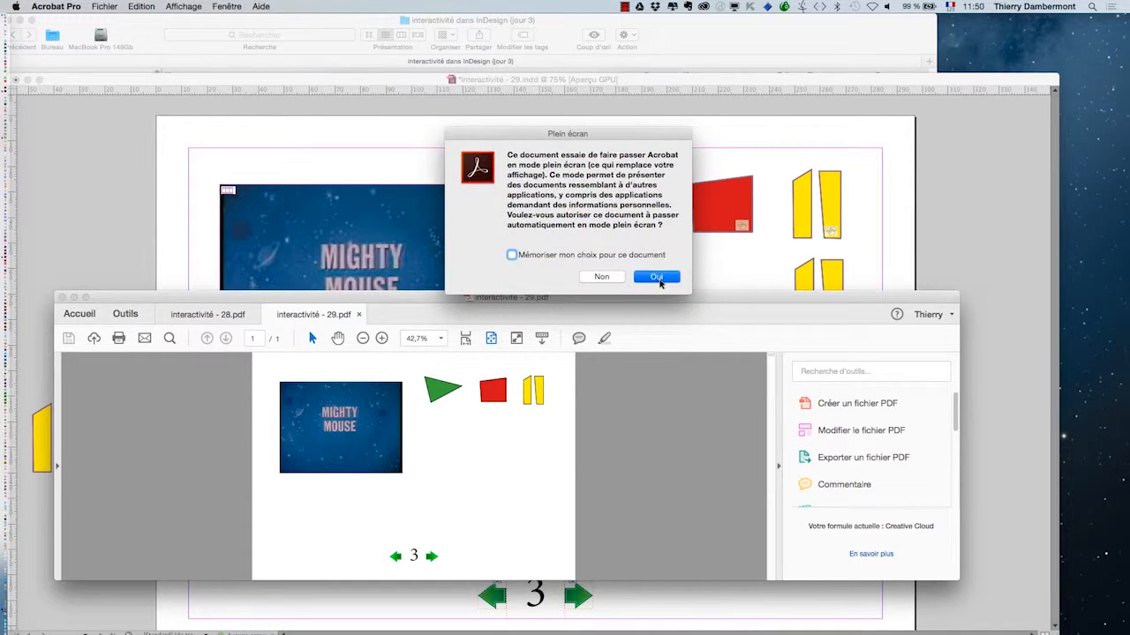
click(656, 277)
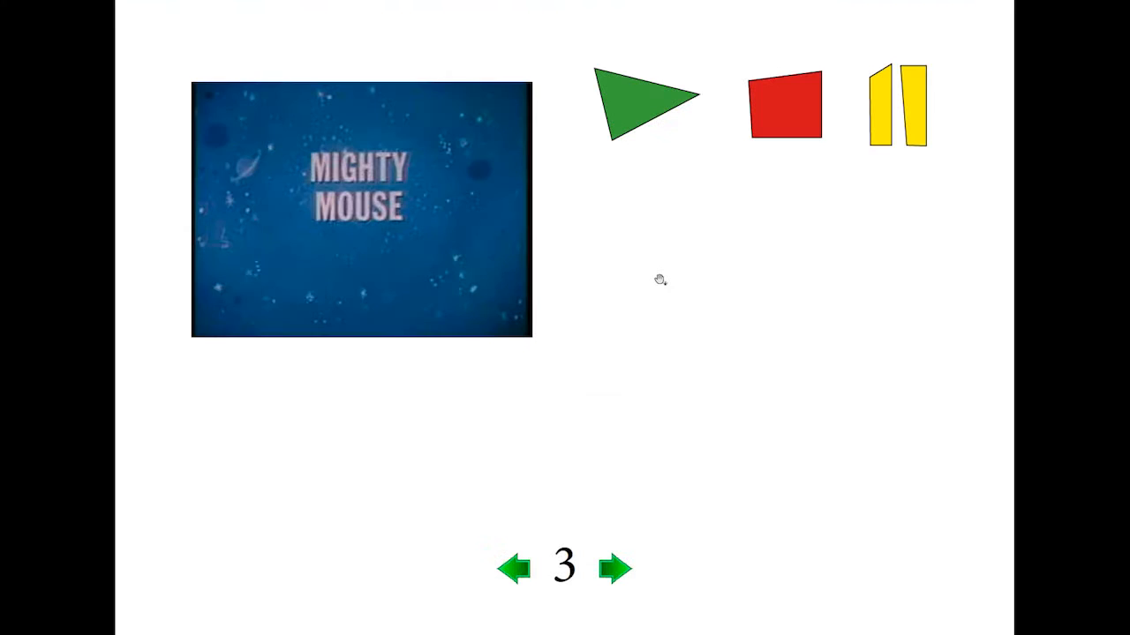
Test the exported video by alternately using the upper green lecture button and the lower green reprise button several times
click(636, 107)
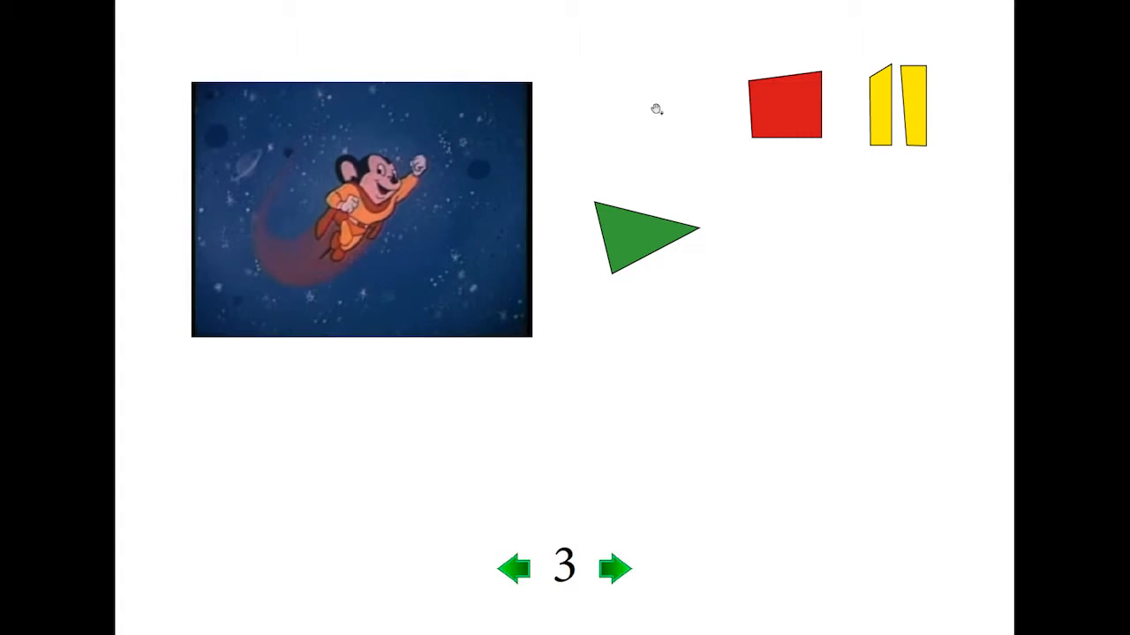
click(638, 244)
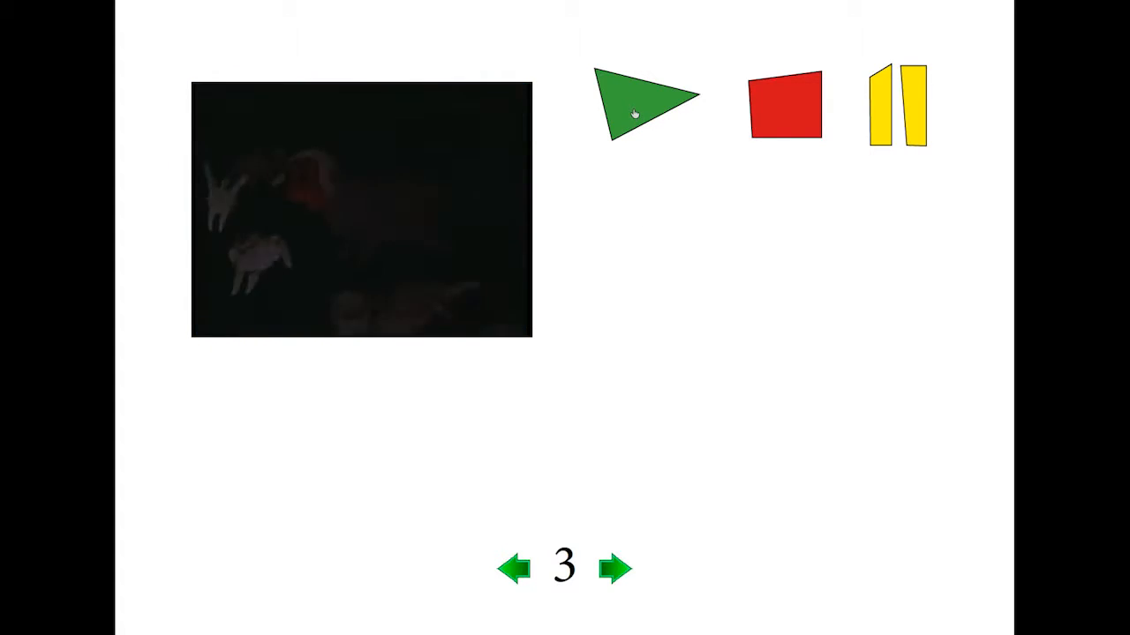
click(635, 113)
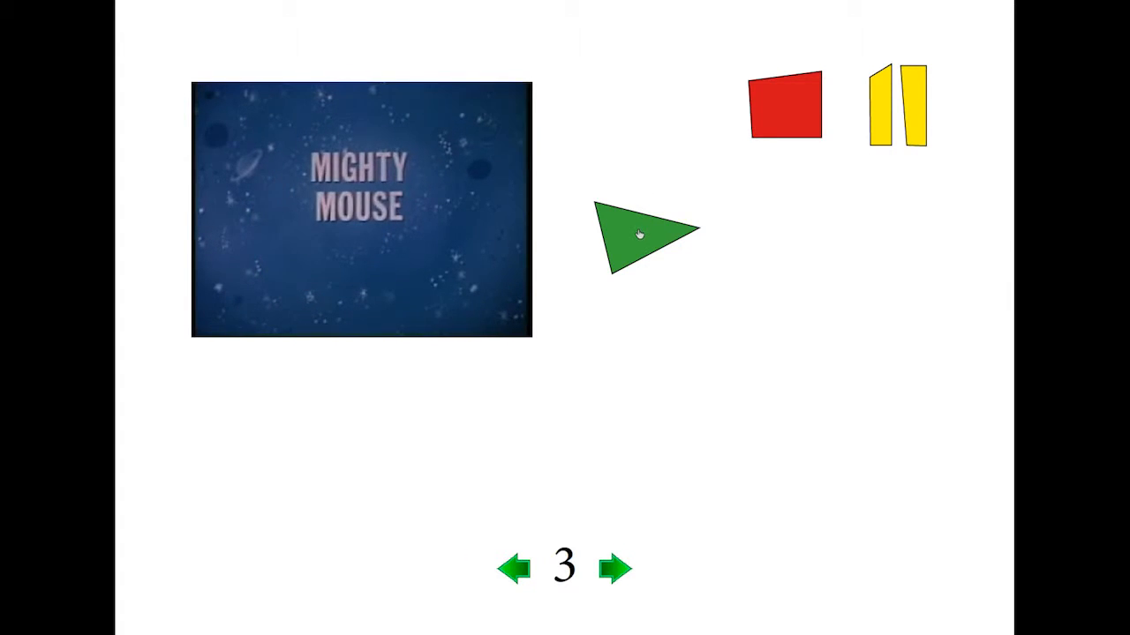
click(639, 234)
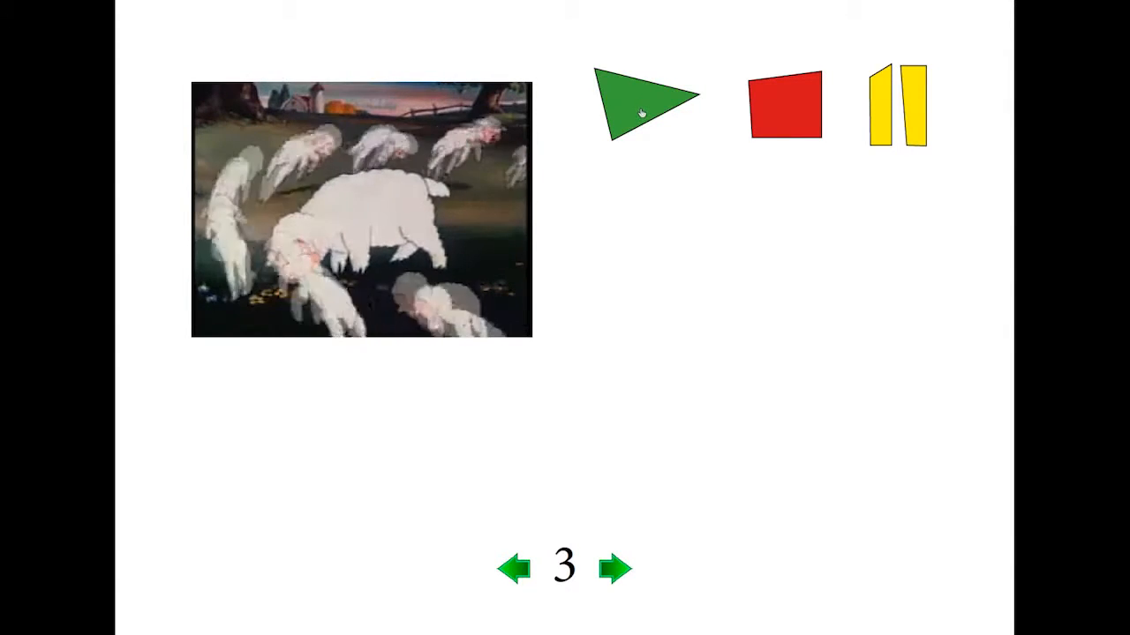
click(642, 113)
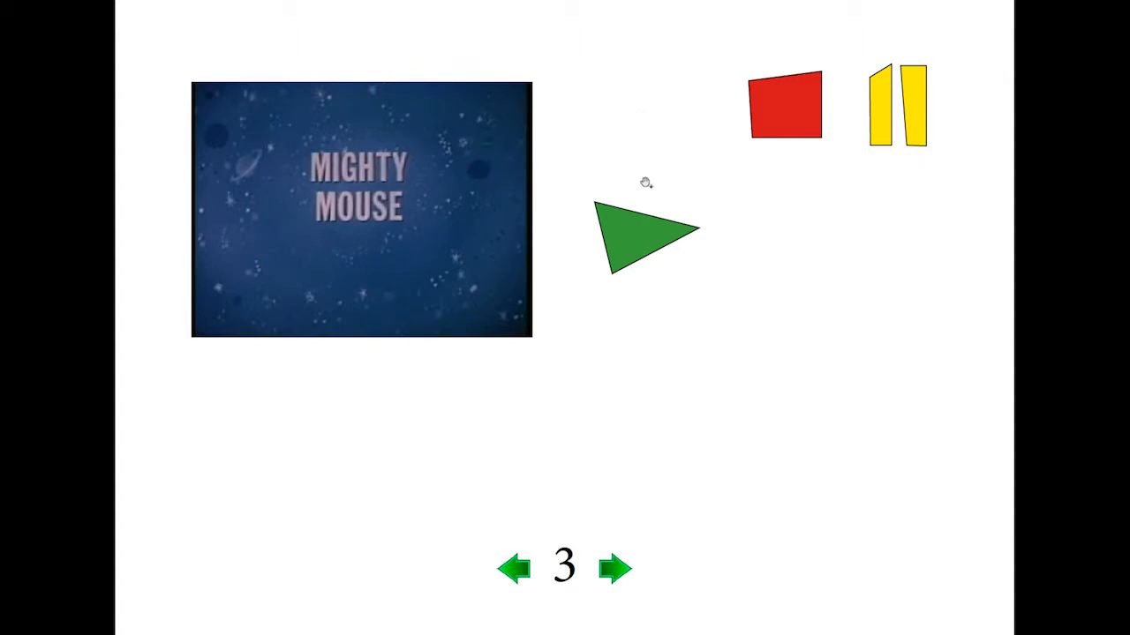
click(649, 235)
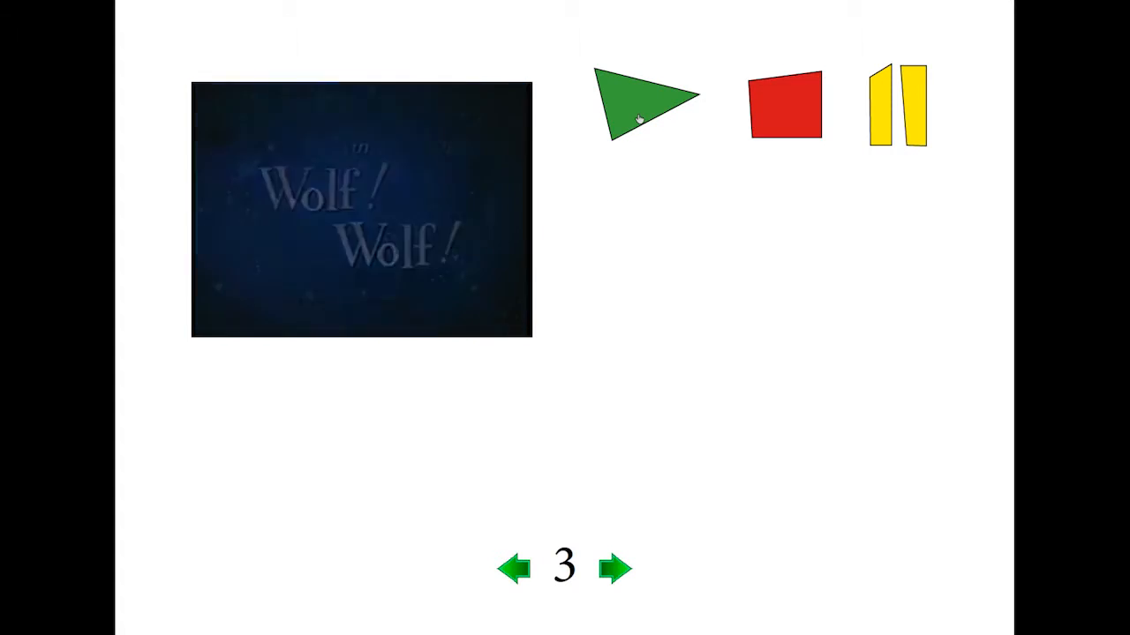
click(639, 120)
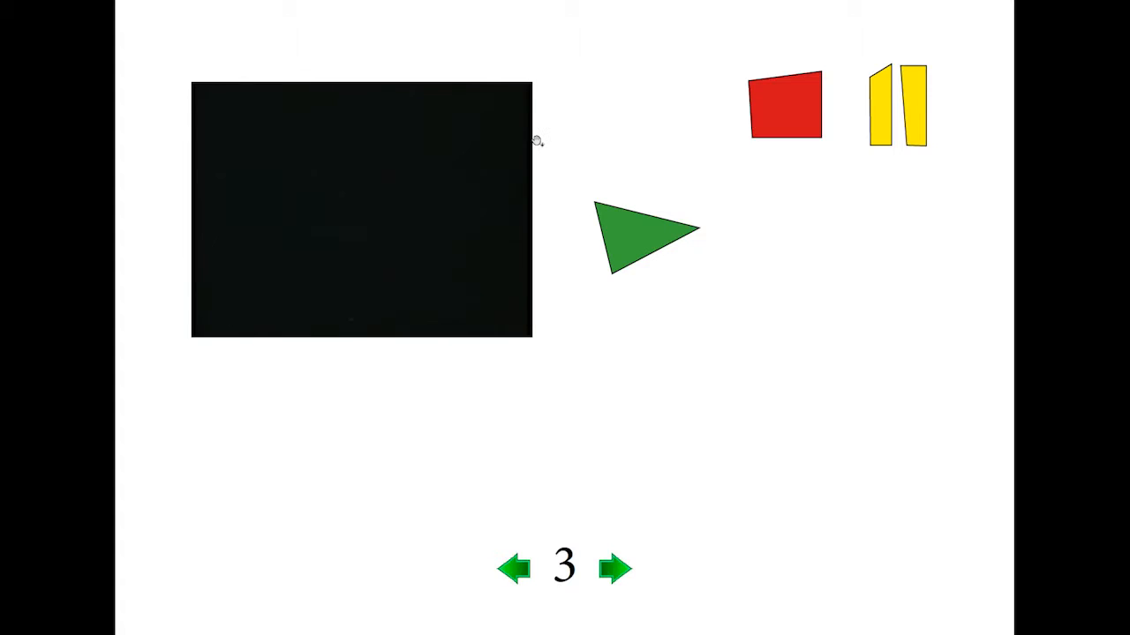
Leave full-screen mode, cancel closing the PDF tabs, and switch back to InDesign
key(Escape)
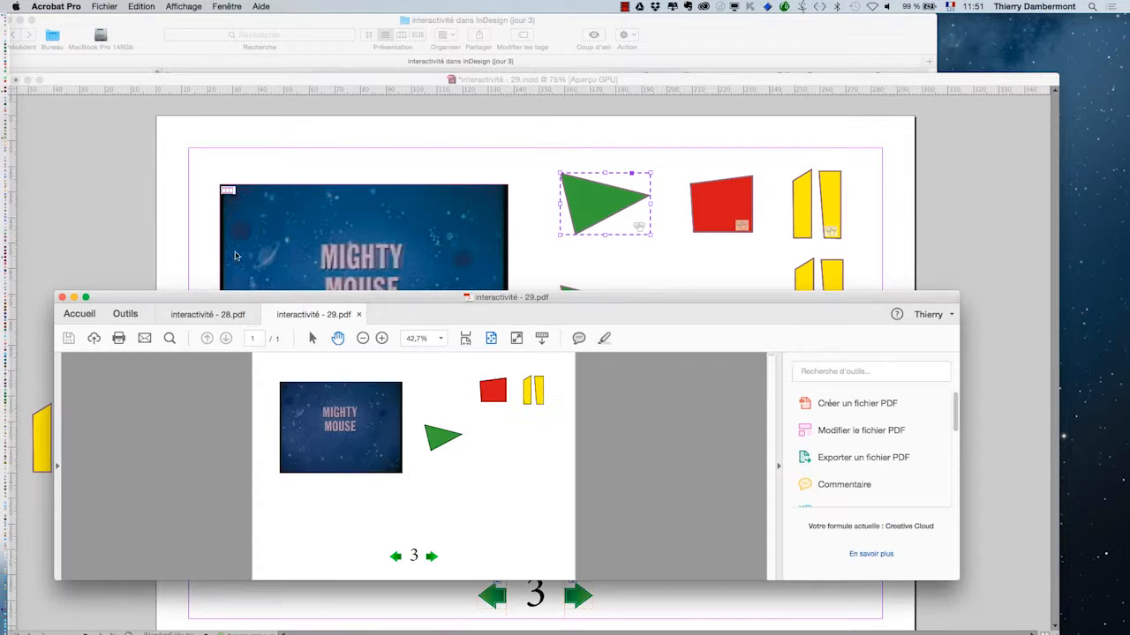
click(62, 297)
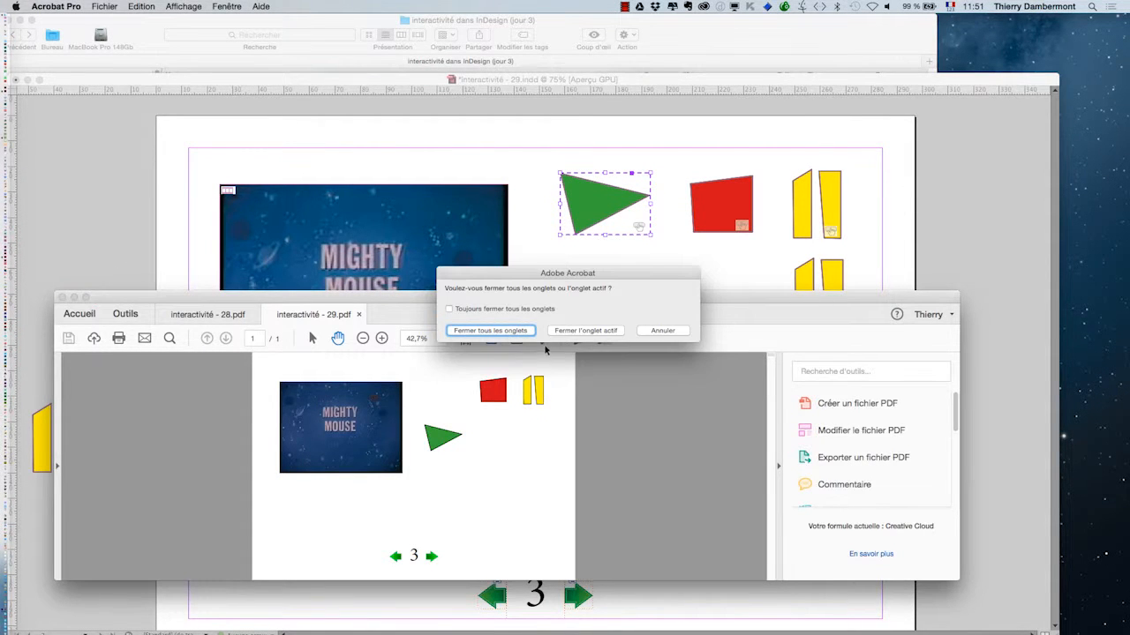
click(663, 331)
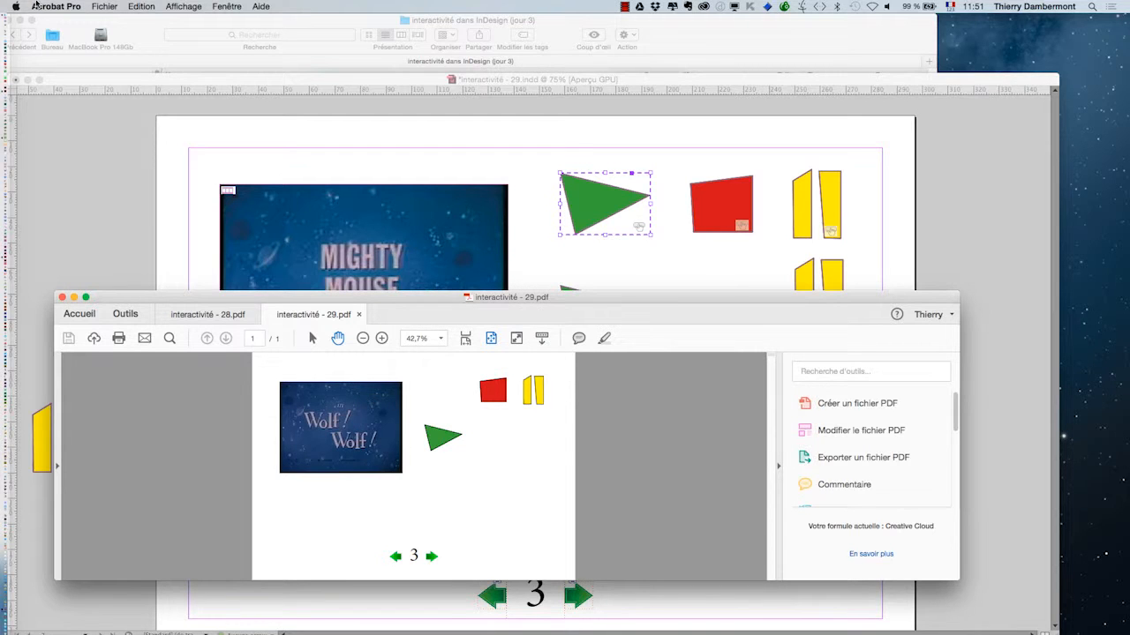
click(56, 6)
click(79, 126)
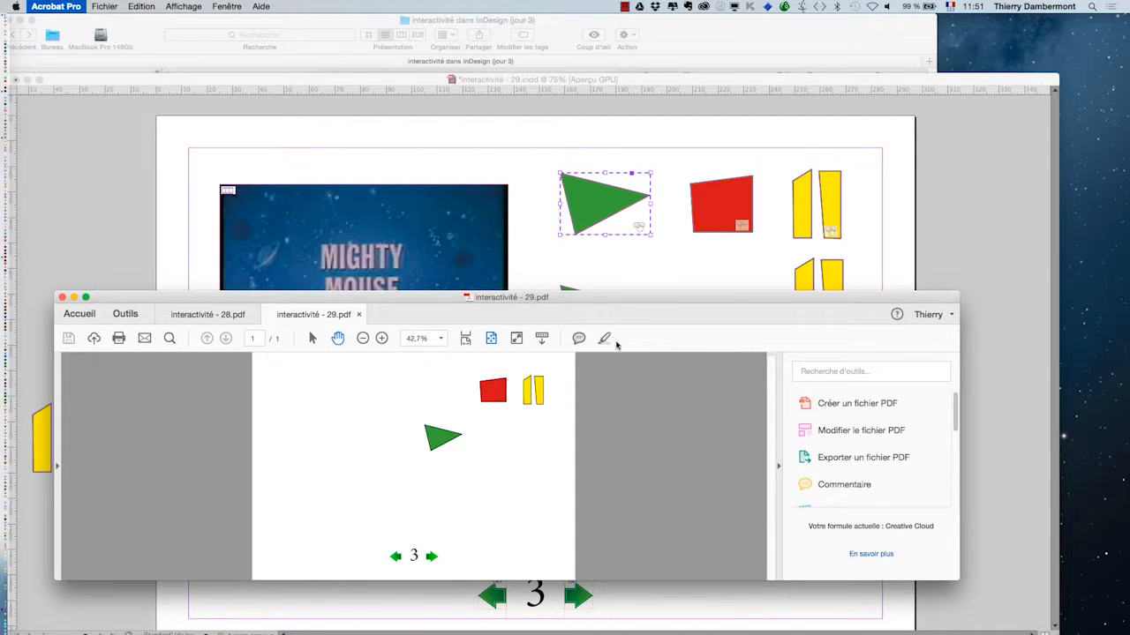
In the reprise (bouton lecture) button's show/hide action, set lecture and reprise (bouton lecture) to no visibility change
click(593, 323)
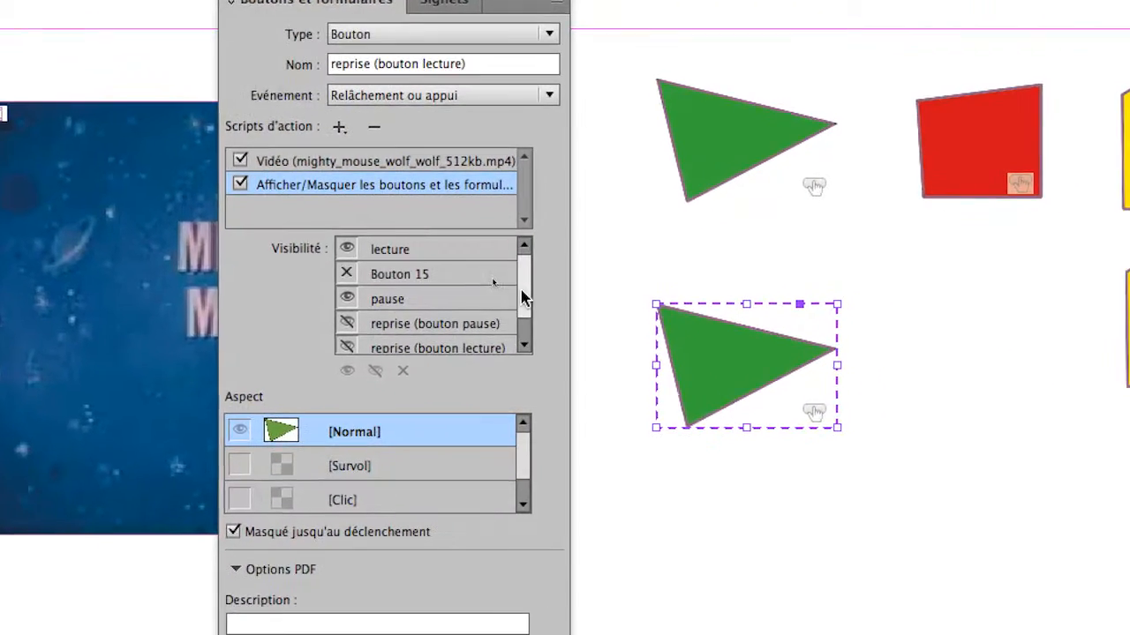
scroll(554, 335, down, 1)
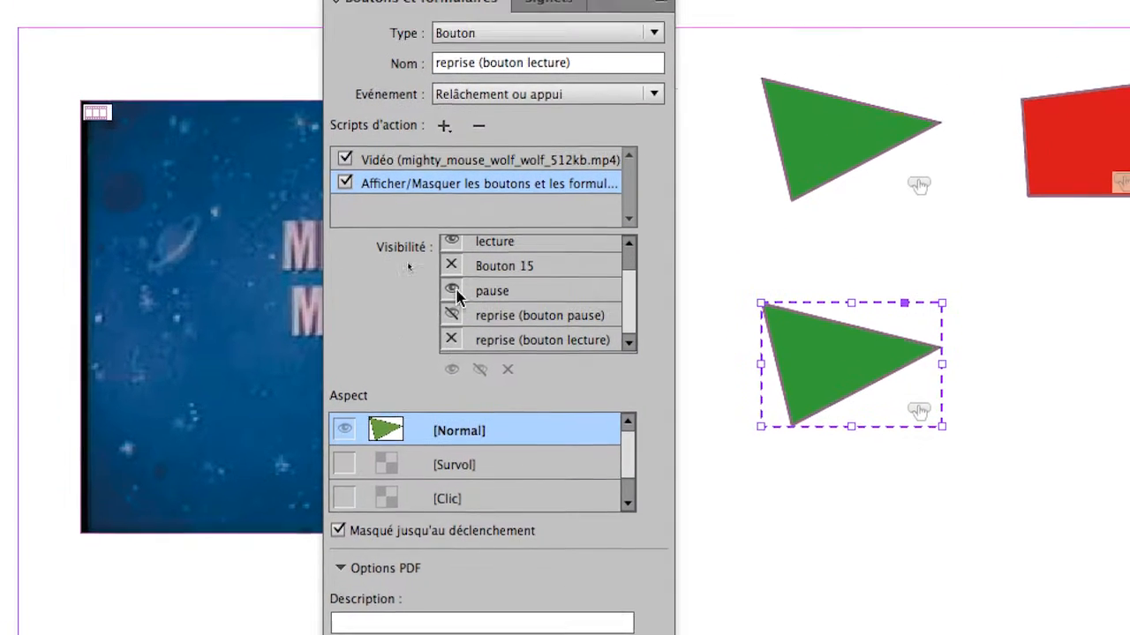
click(453, 274)
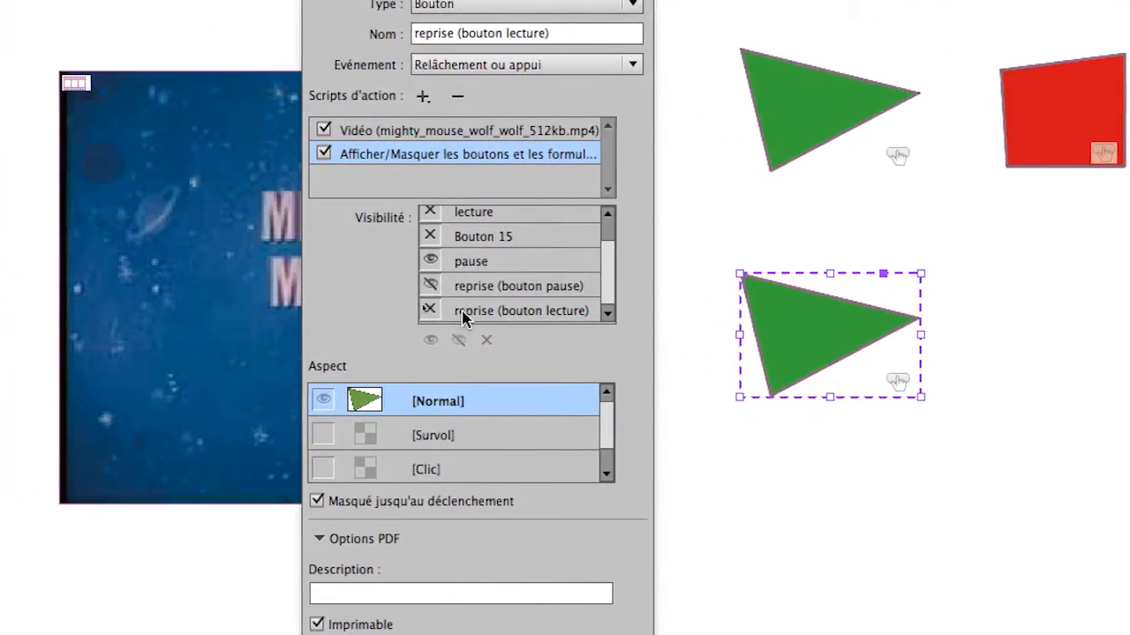
scroll(565, 265, up, 1)
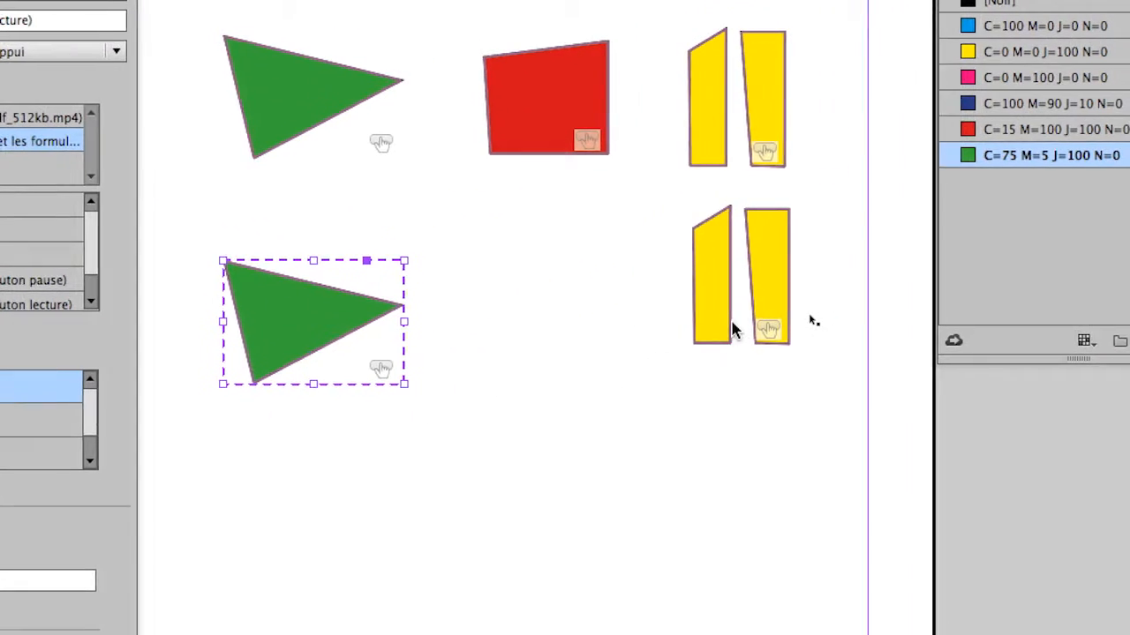
In the reprise (bouton pause) button's show/hide action, hide lecture and show reprise (bouton lecture)
click(1017, 251)
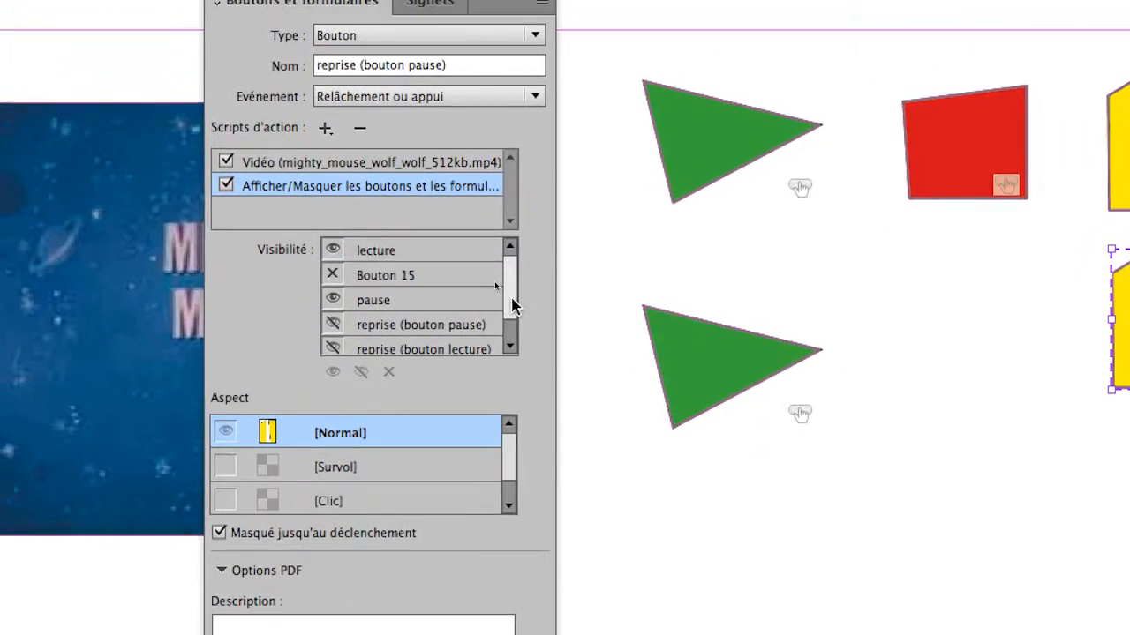
scroll(133, 282, down, 1)
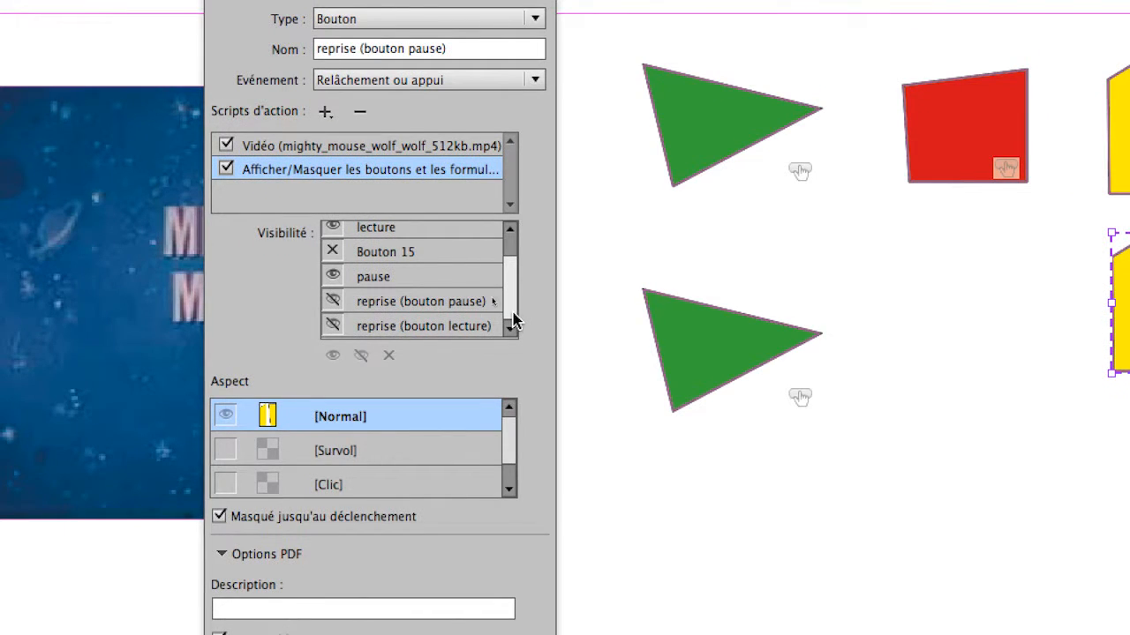
click(334, 324)
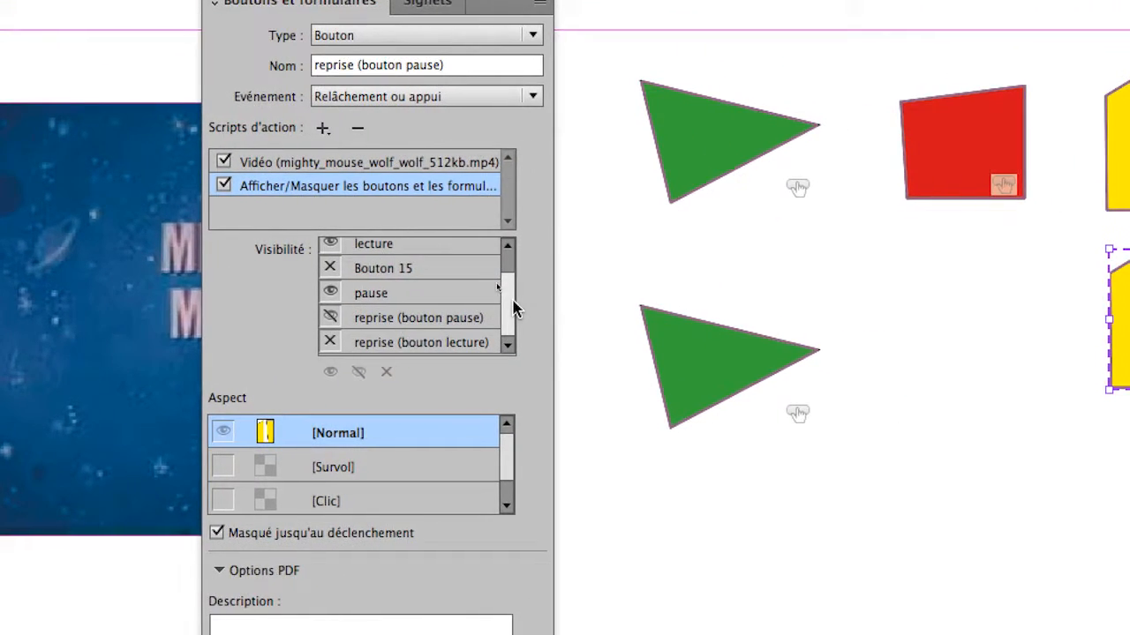
scroll(514, 309, up, 1)
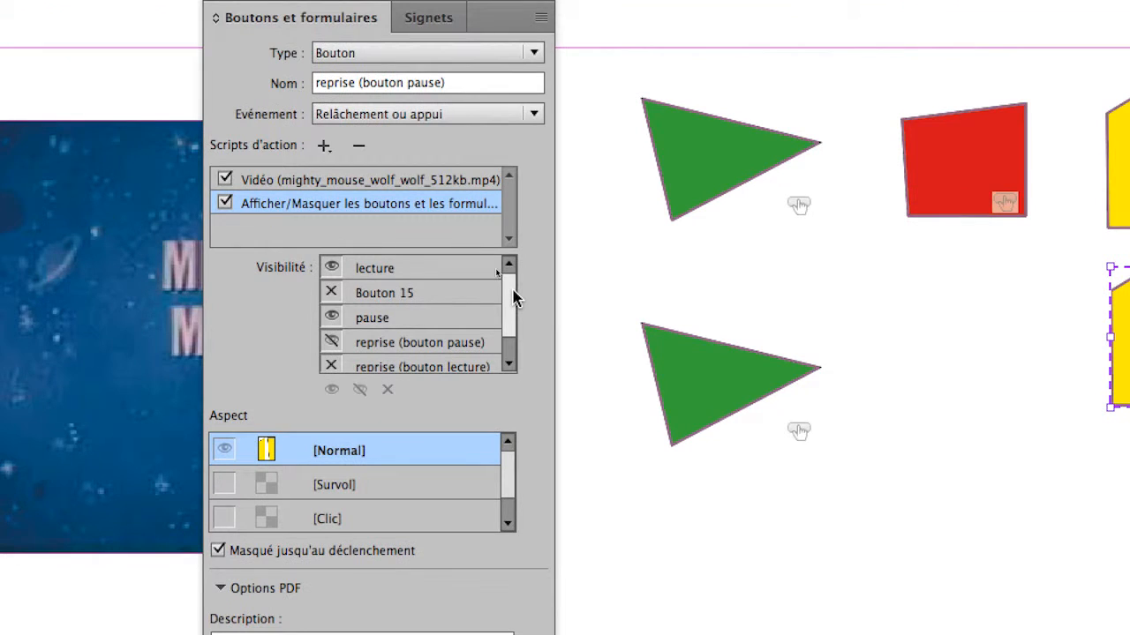
scroll(512, 327, down, 1)
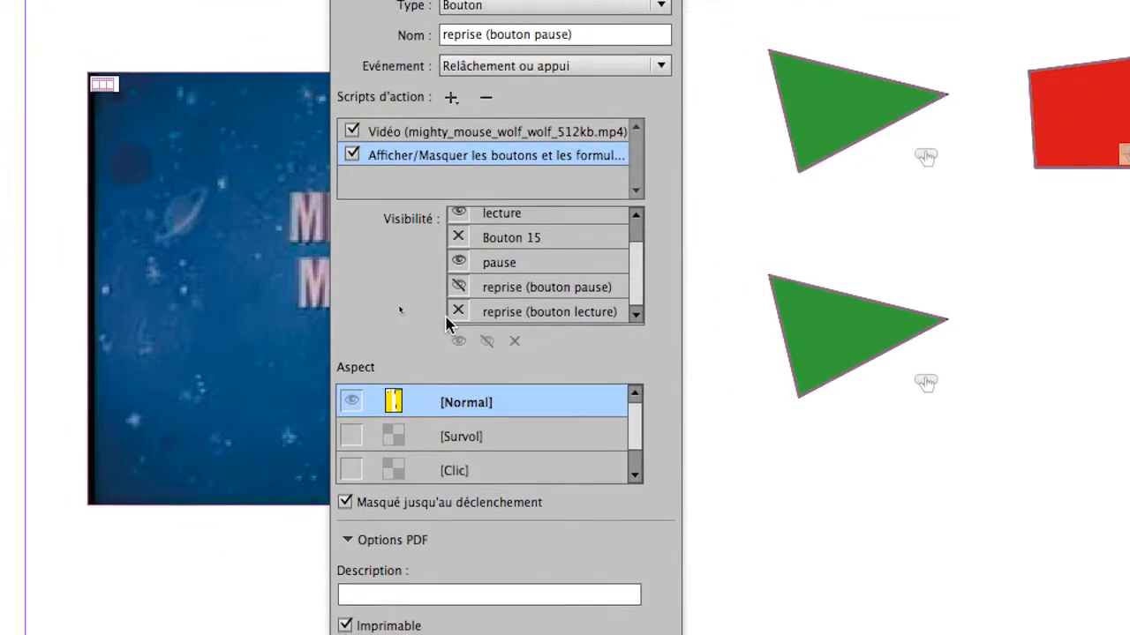
click(457, 313)
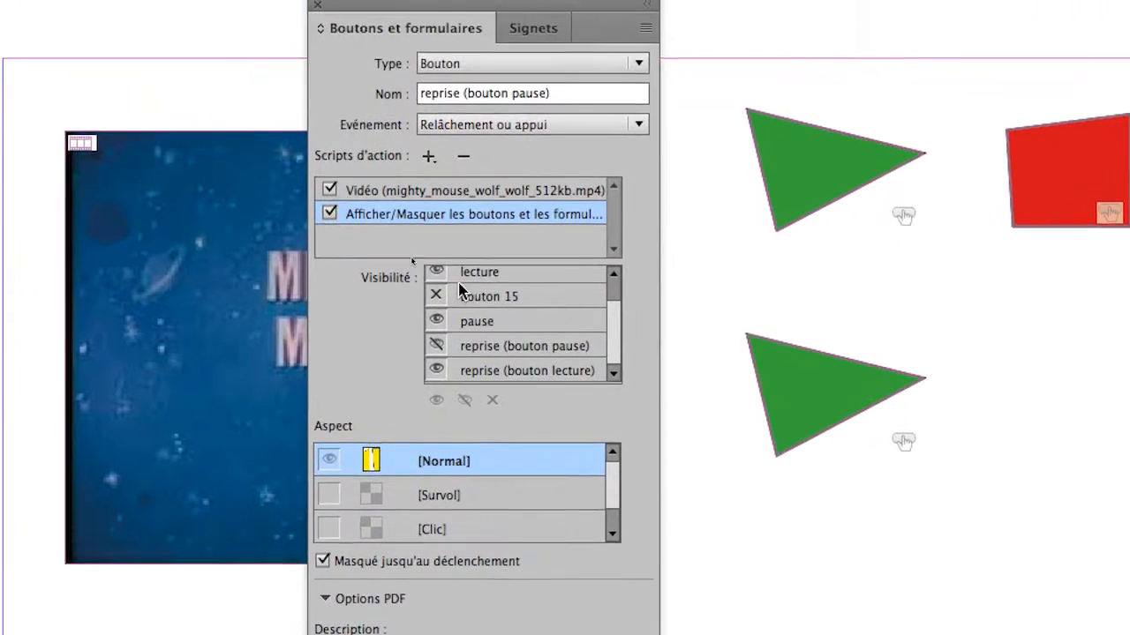
click(452, 281)
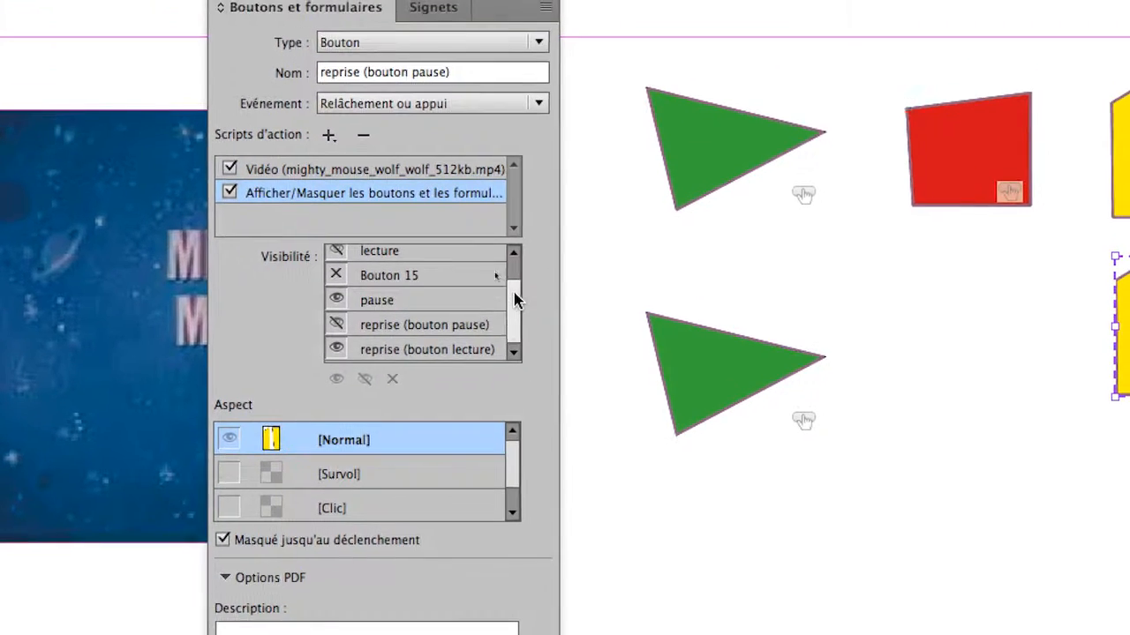
scroll(515, 296, down, 1)
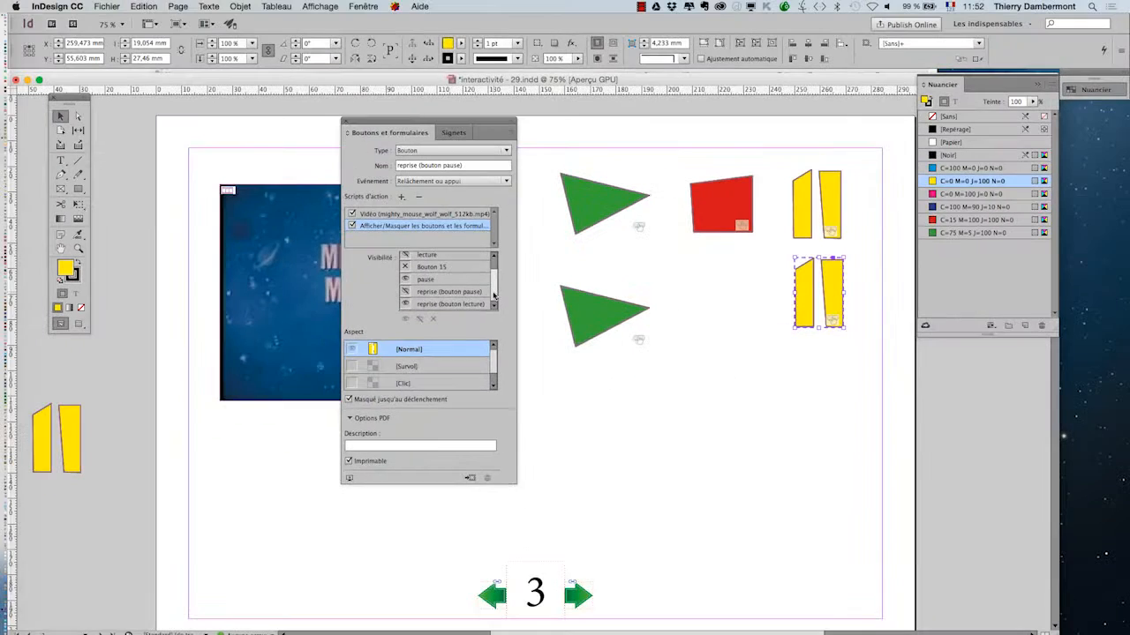
Save the document as a new copy named interactivité - 30.indd
click(107, 7)
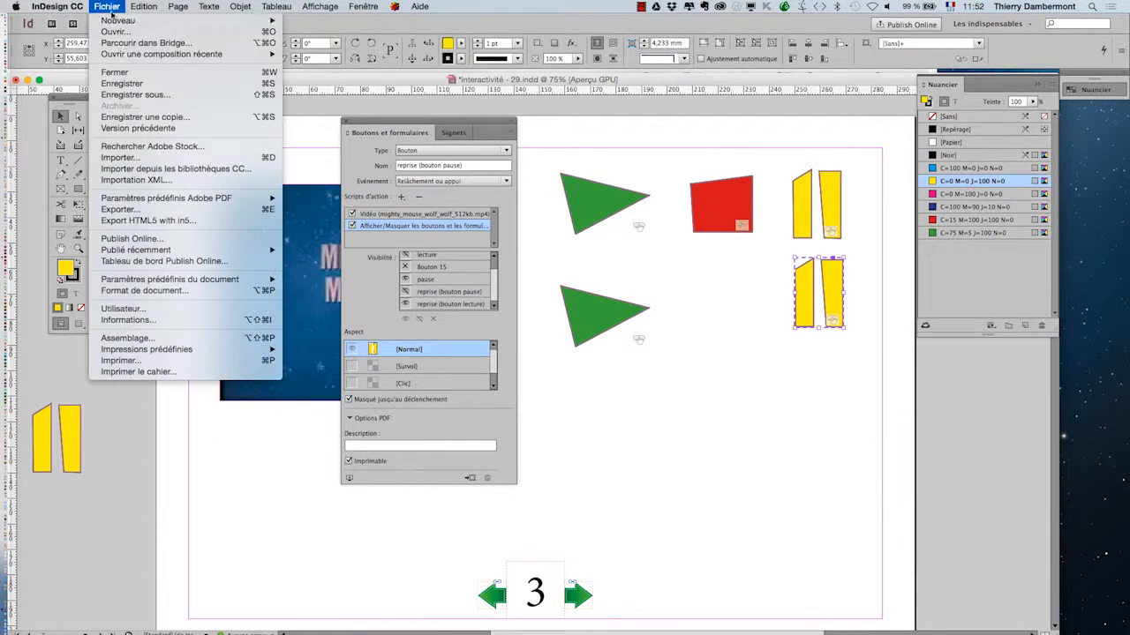
click(145, 97)
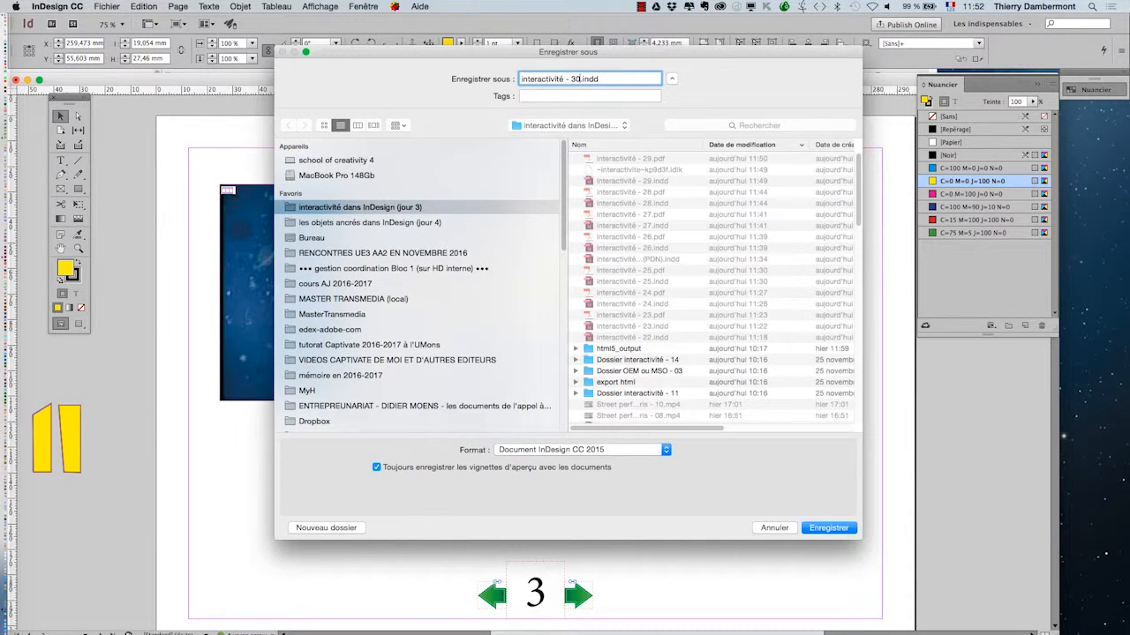
click(829, 532)
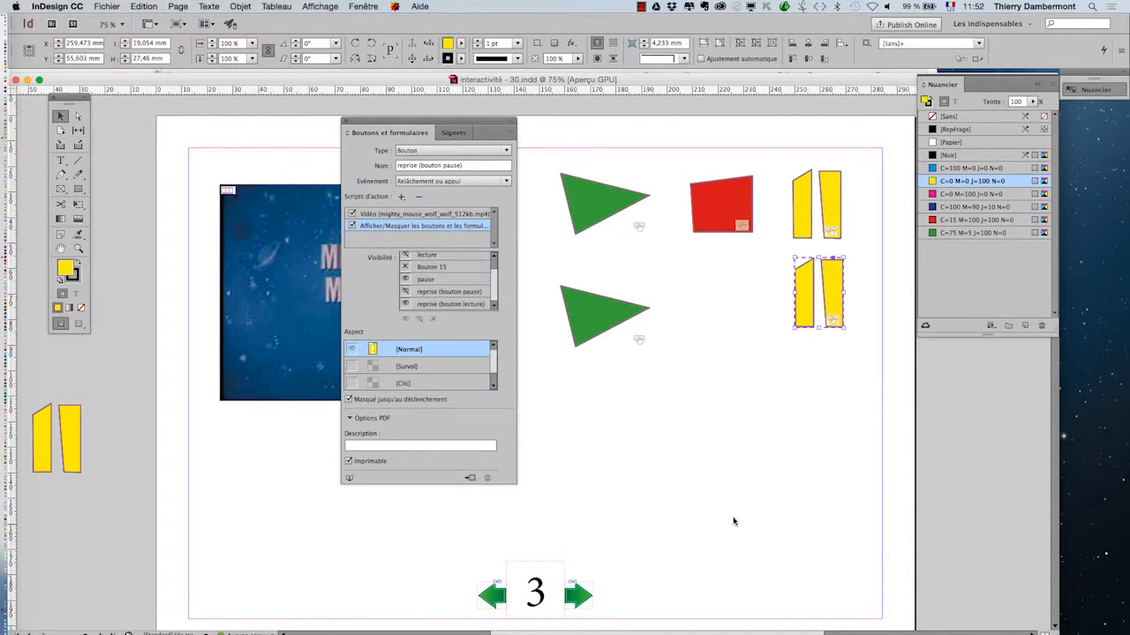
Export page 3 as the interactive PDF interactivité - 30.pdf and allow it to open in full-screen mode
drag(418, 130, 316, 124)
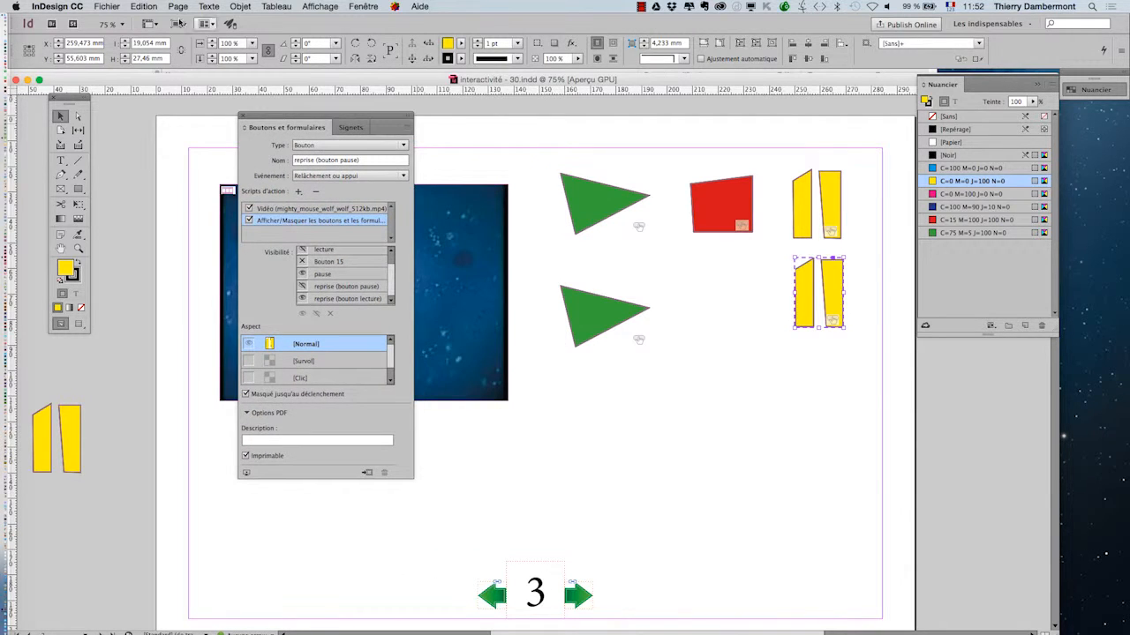
click(107, 7)
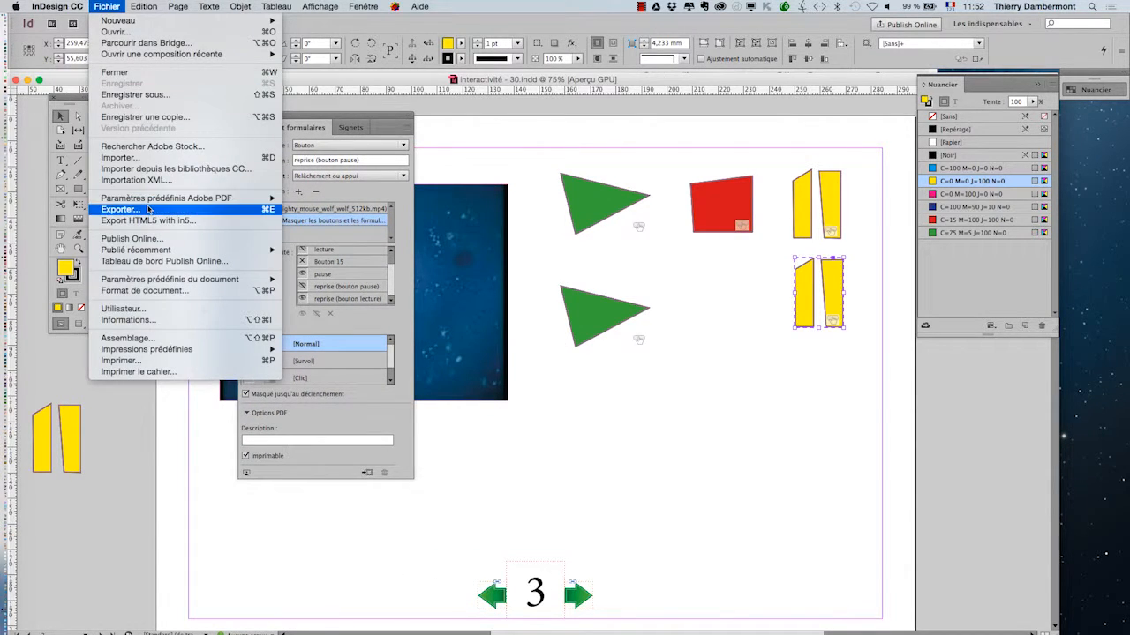
click(120, 209)
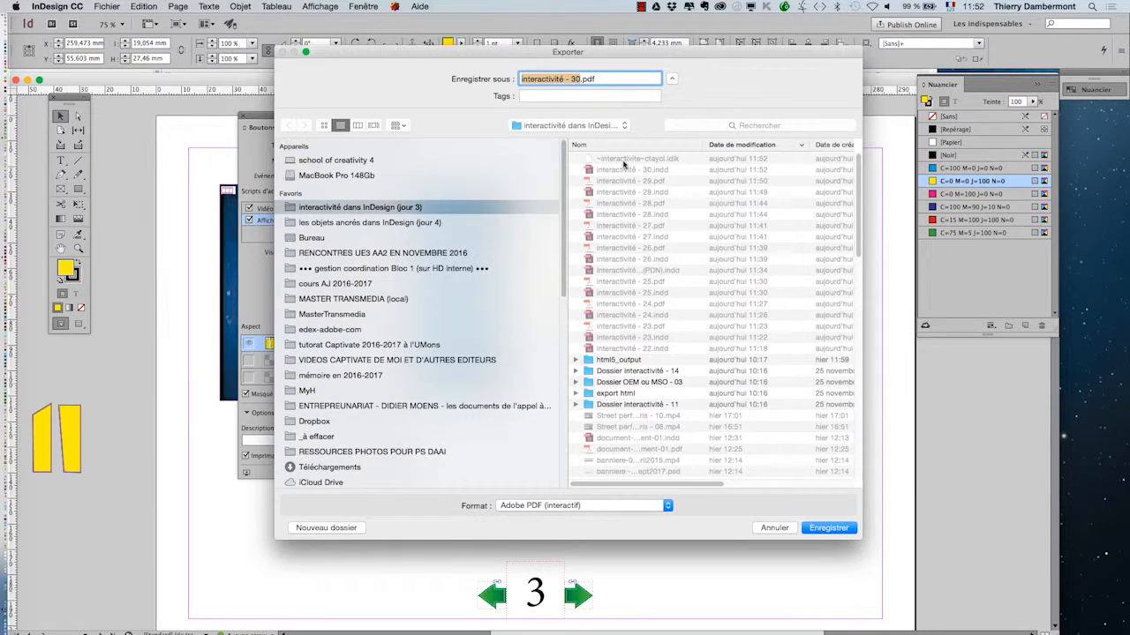
click(835, 530)
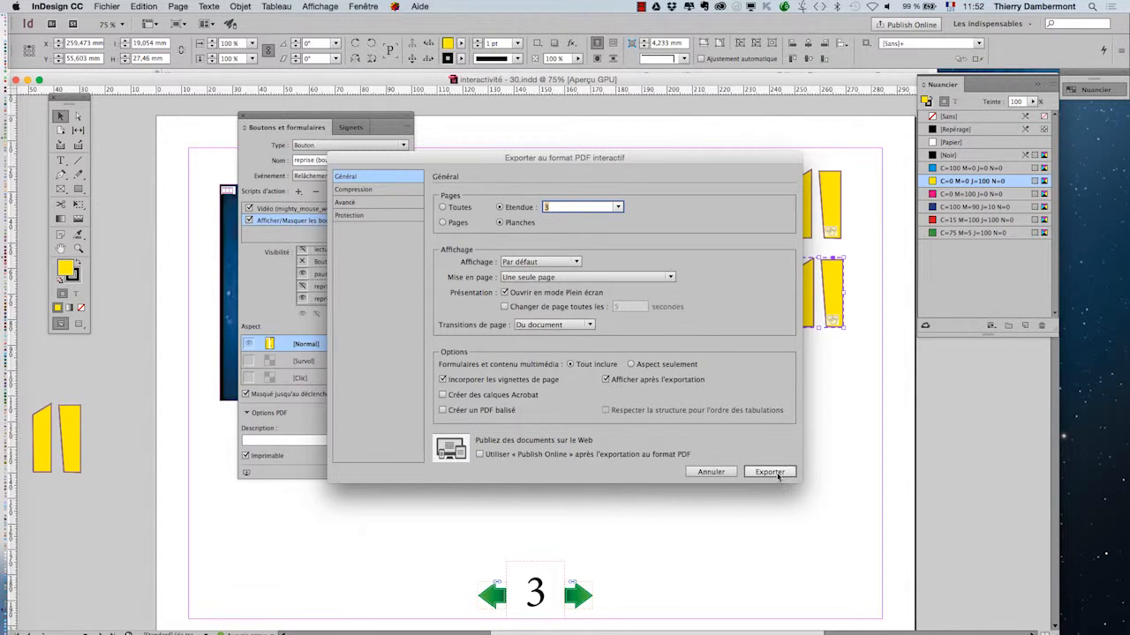
click(768, 472)
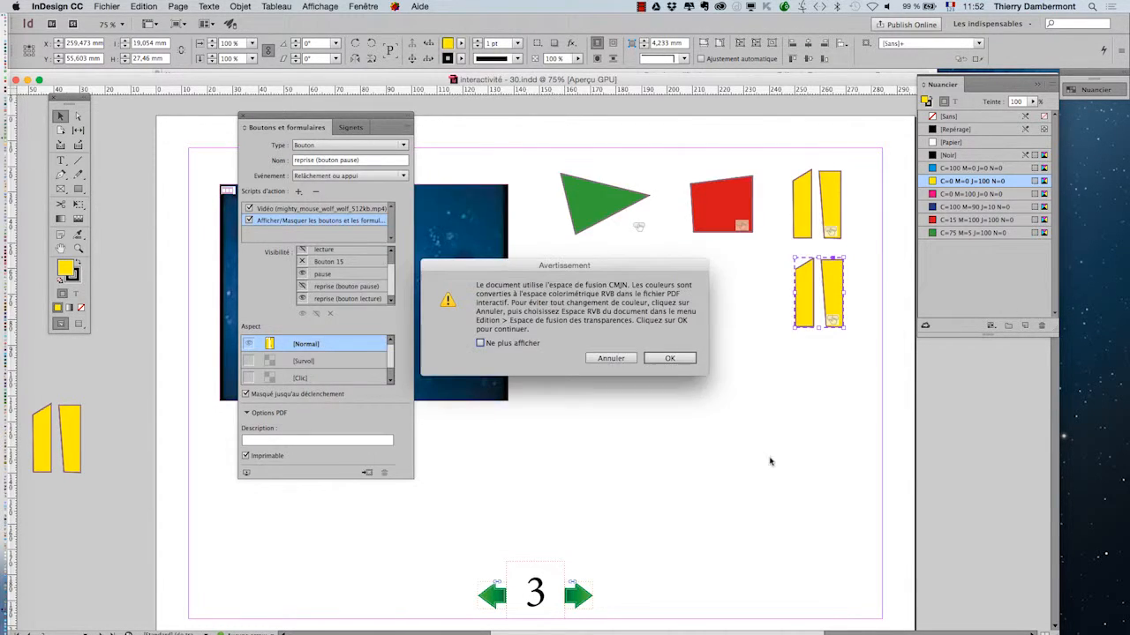
click(673, 358)
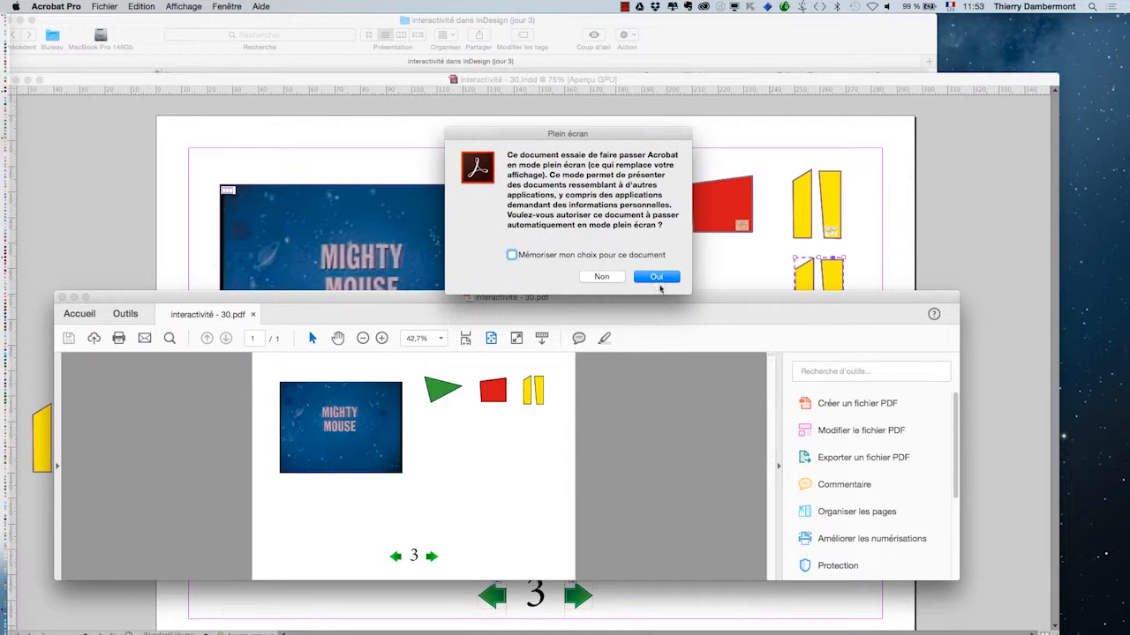
click(658, 280)
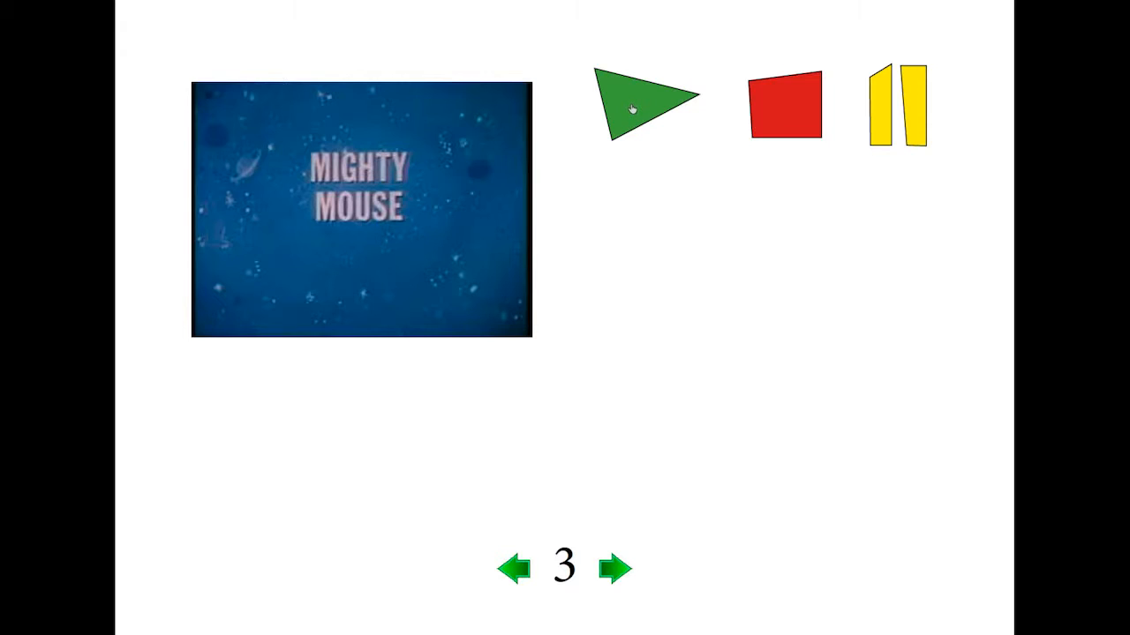
Test the exported video by starting it, alternating the yellow pause and reprise buttons, and using the red stop and lower green buttons
click(632, 109)
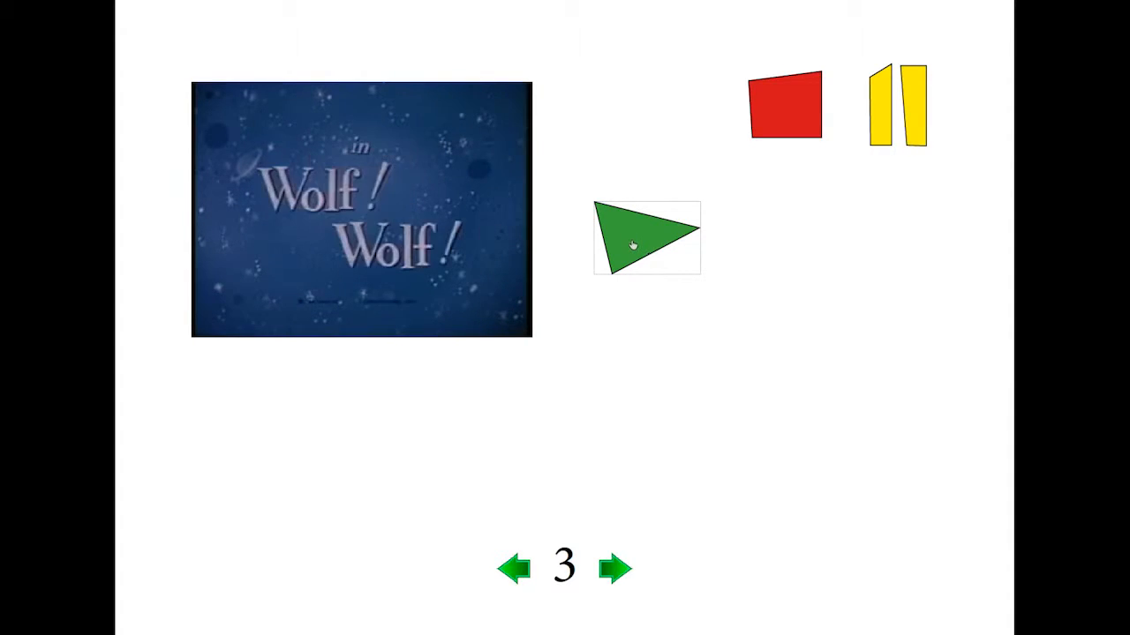
click(890, 128)
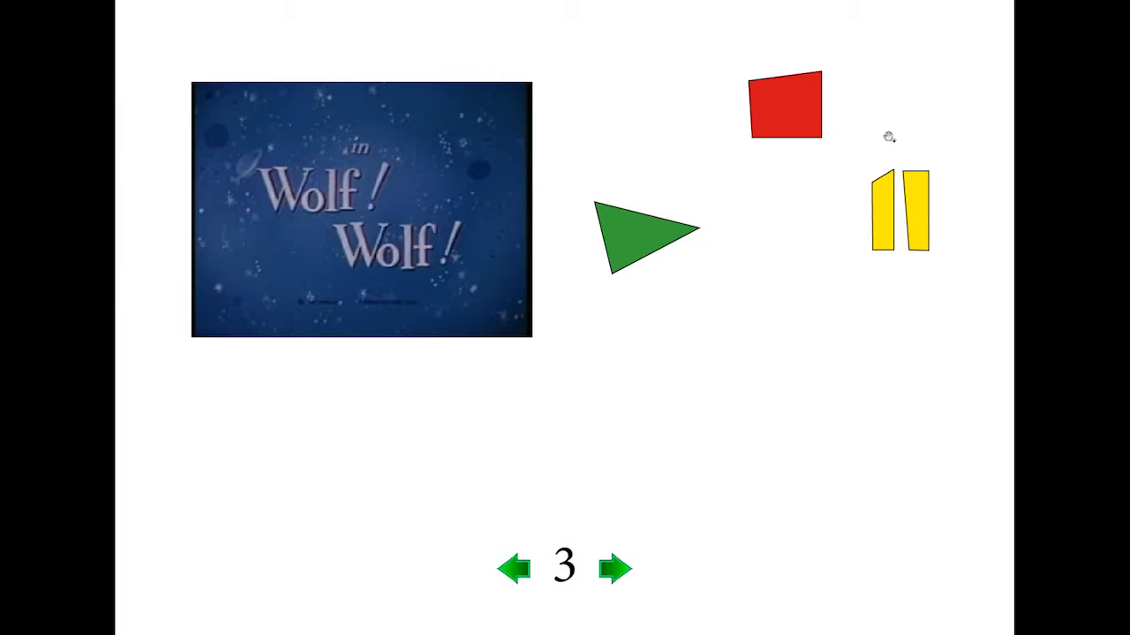
click(887, 196)
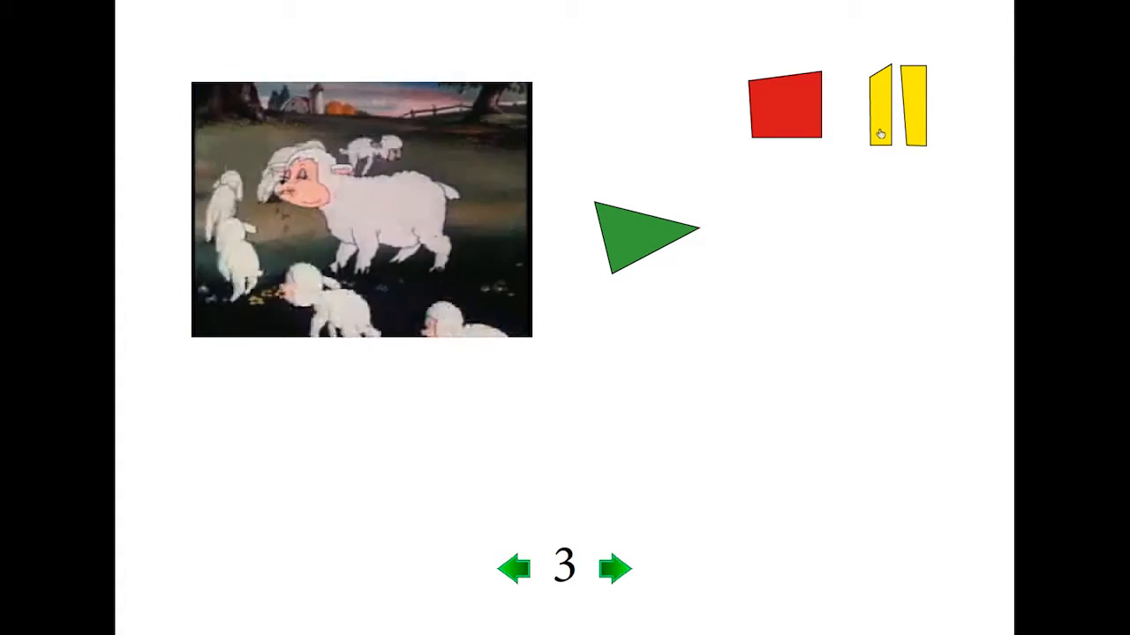
click(884, 134)
click(626, 234)
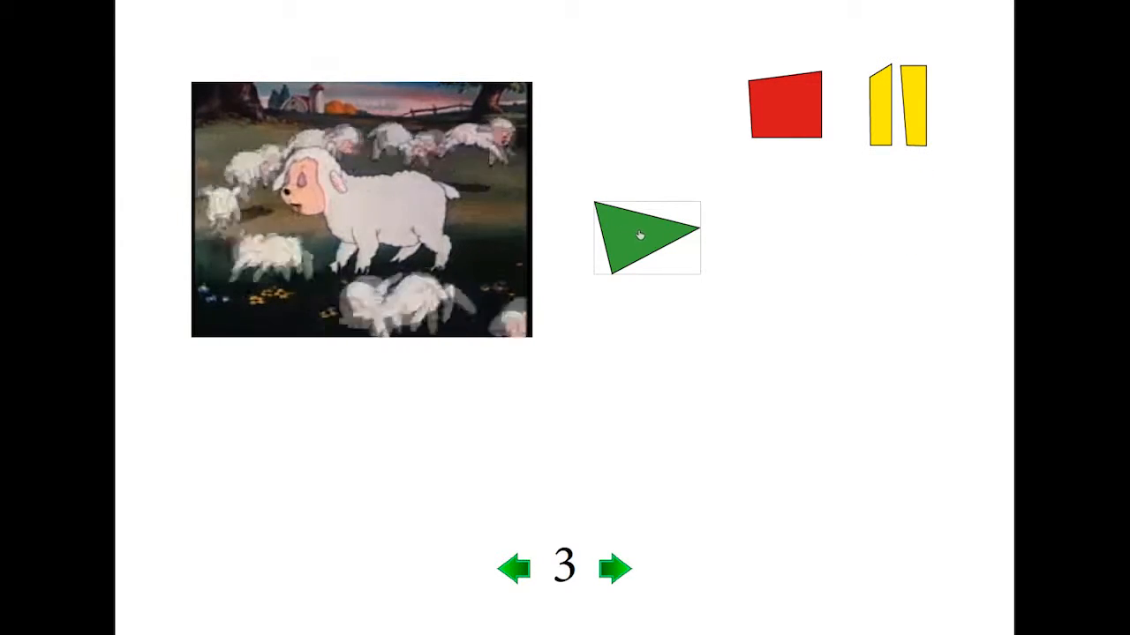
click(883, 128)
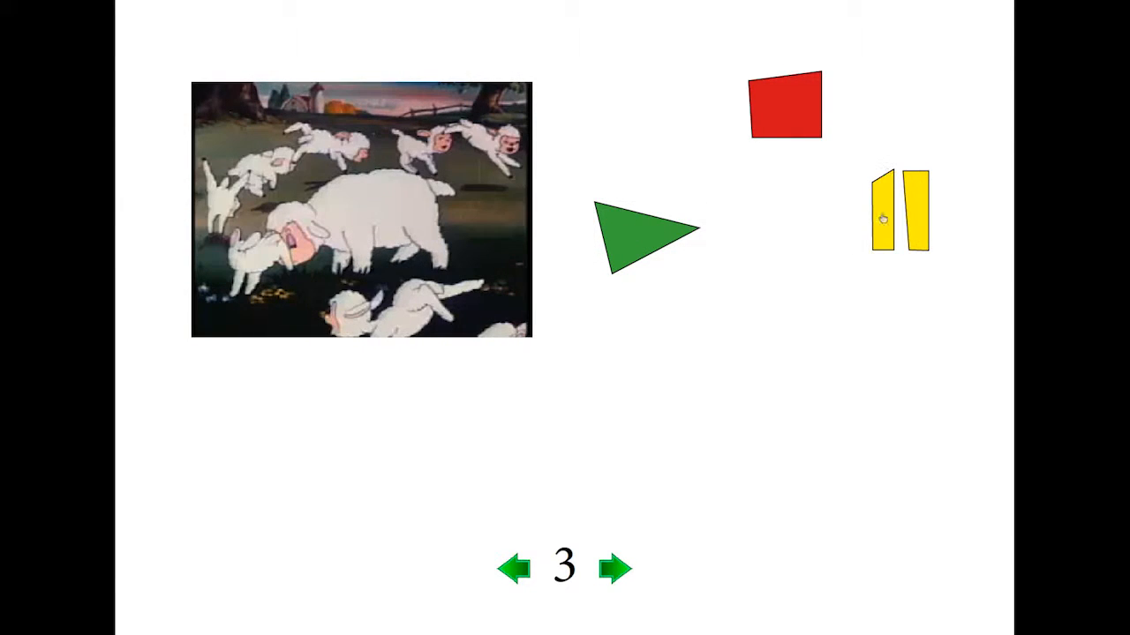
click(881, 241)
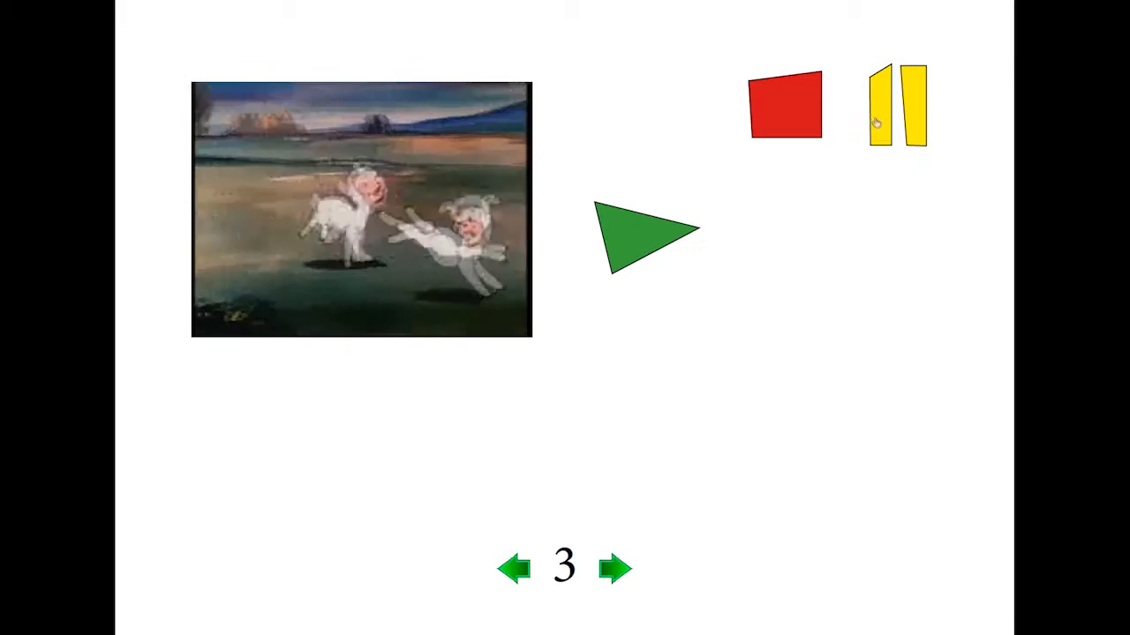
click(879, 124)
click(887, 225)
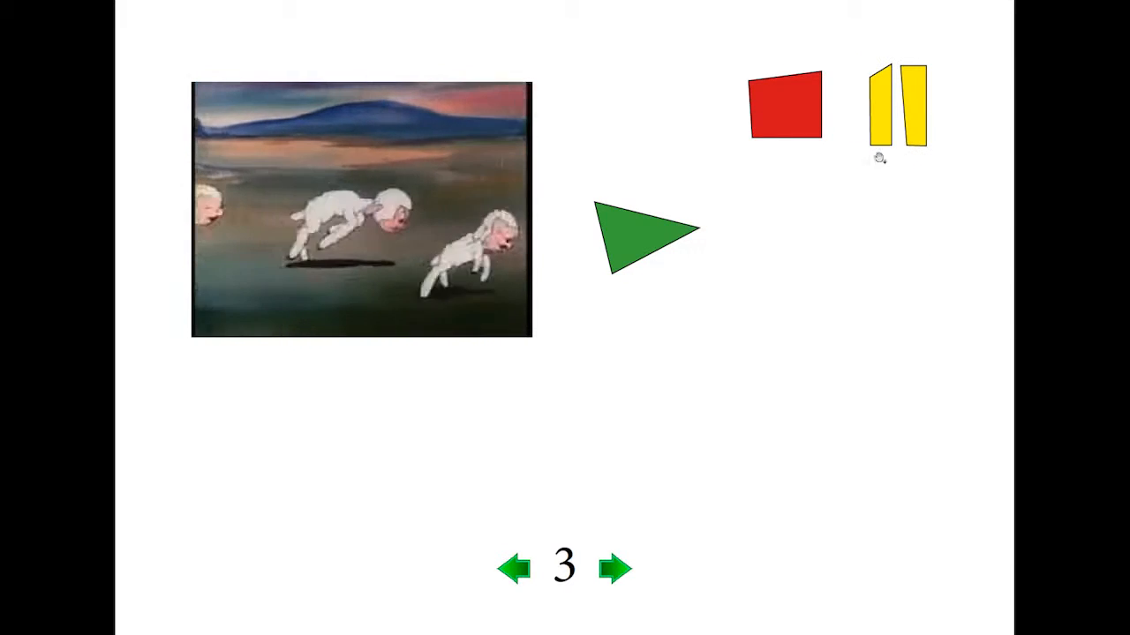
click(879, 139)
click(650, 236)
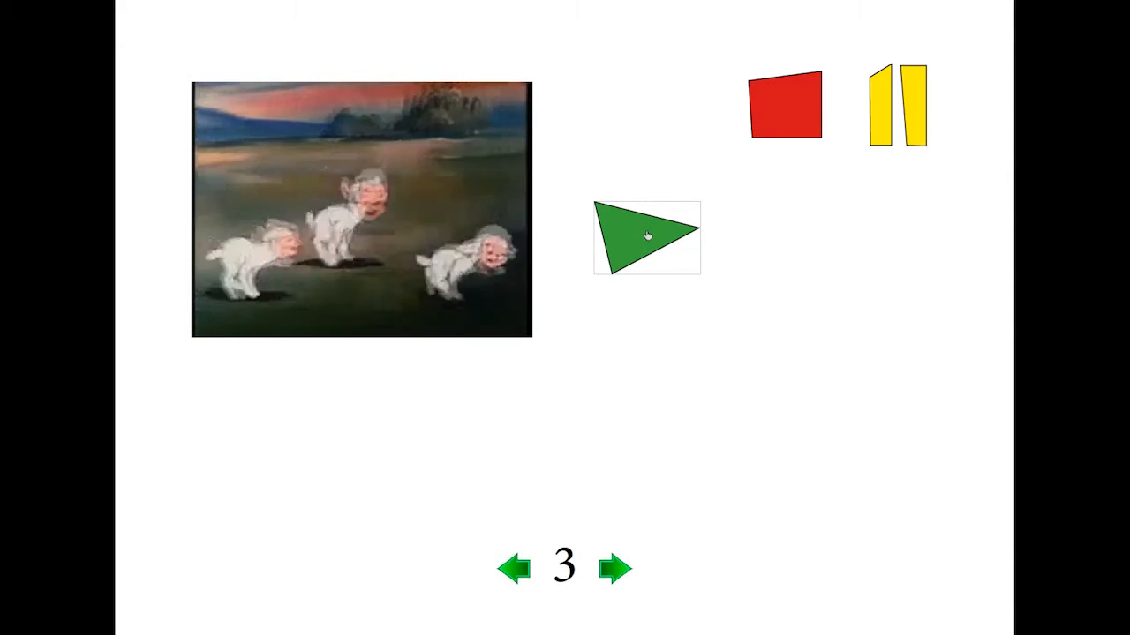
click(773, 111)
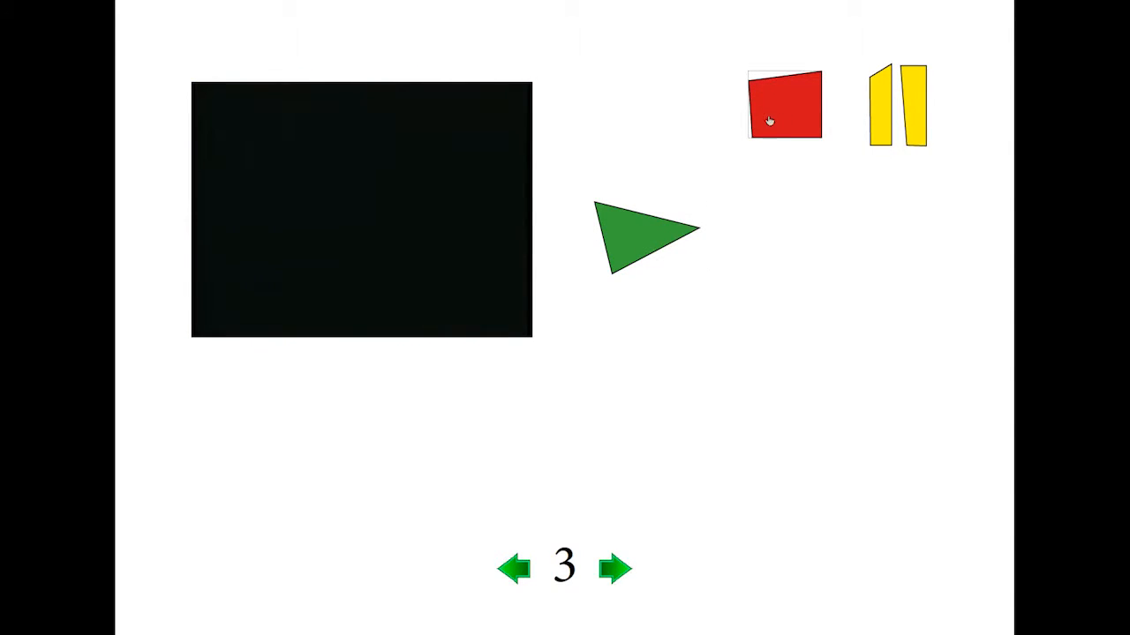
click(625, 240)
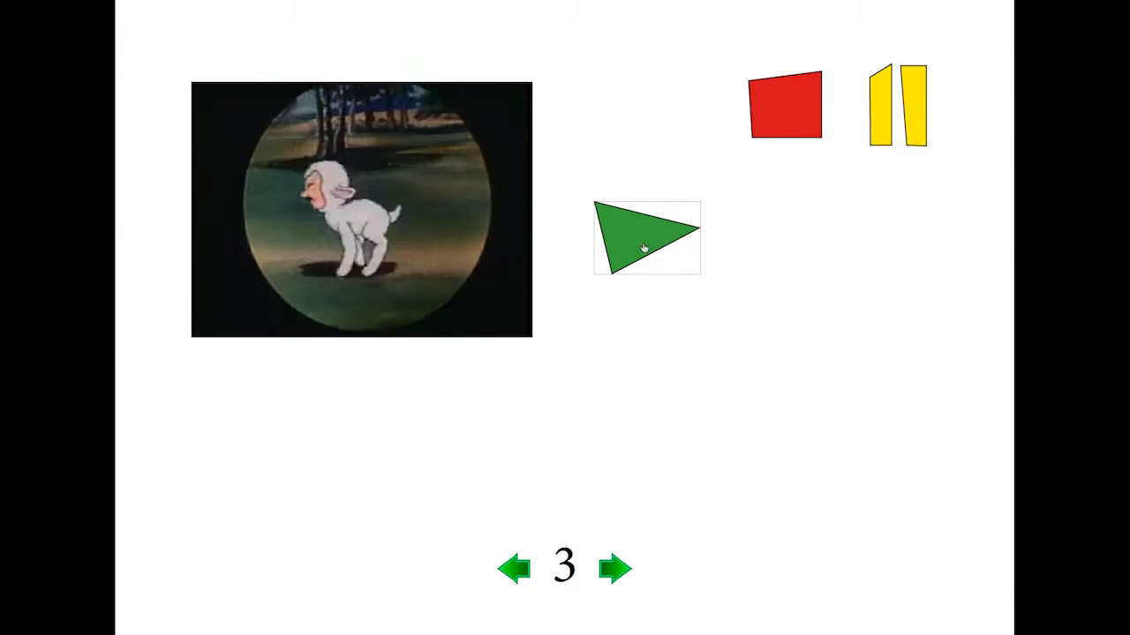
Leave full-screen mode, close the interactivité - 30.pdf window, and switch back to InDesign
key(Escape)
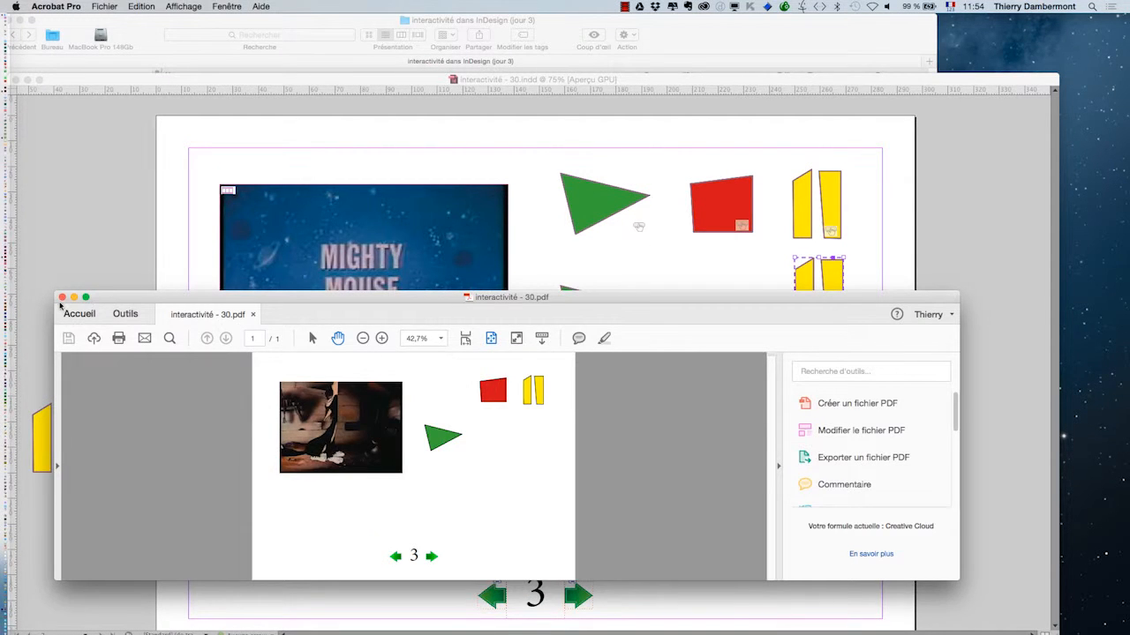
click(64, 298)
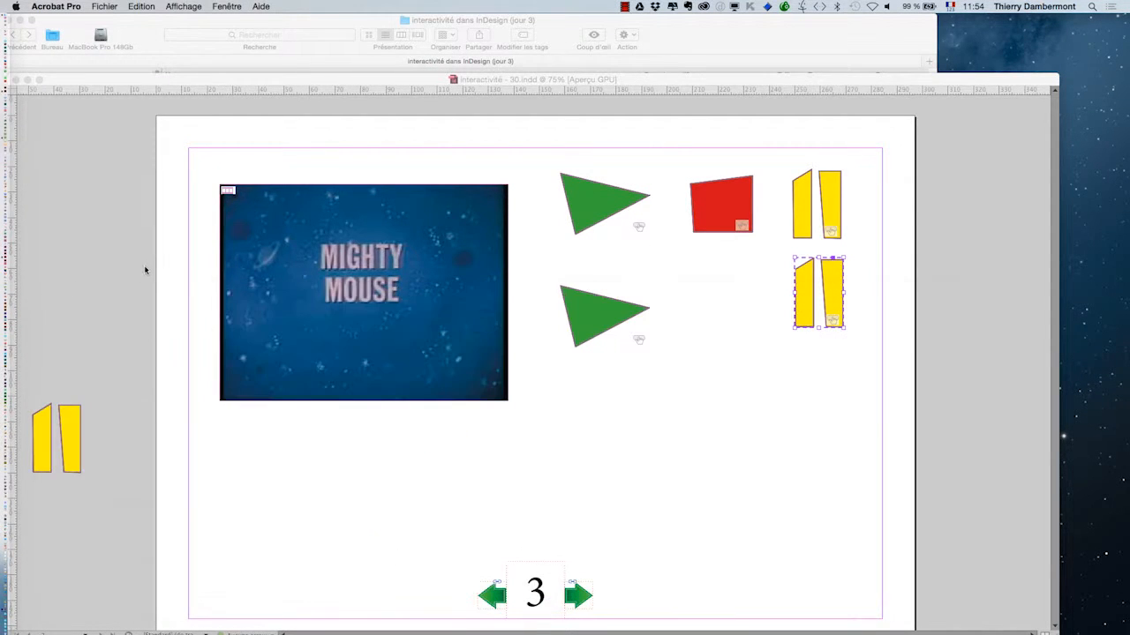
click(516, 342)
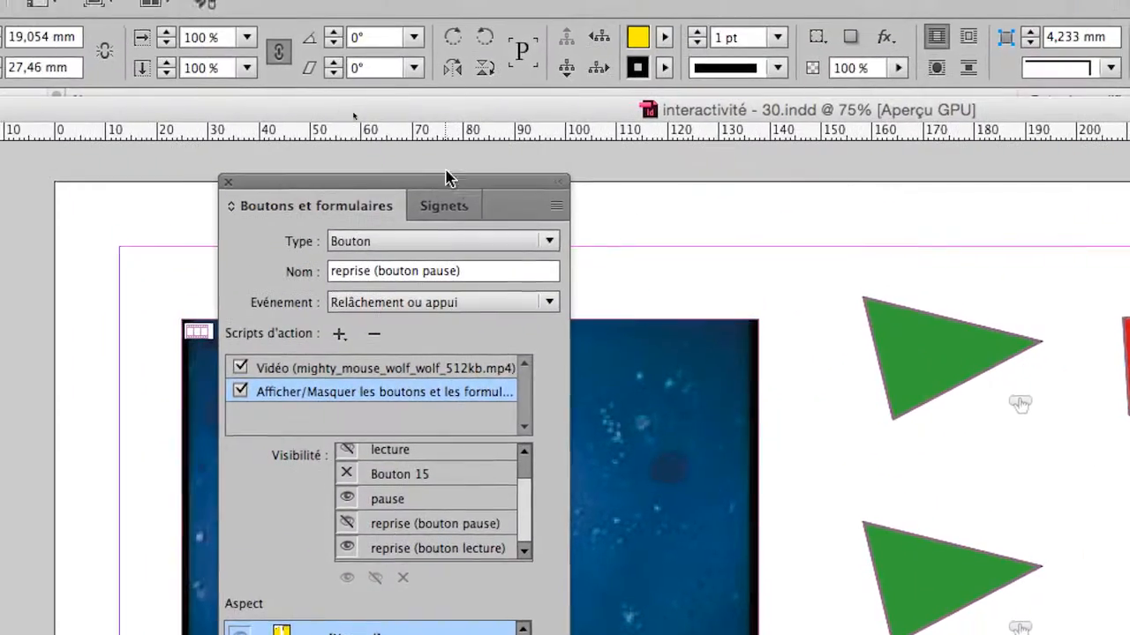
Examine the show/hide states that the upper green lecture button assigns to each button in its Afficher/Masquer action
click(916, 358)
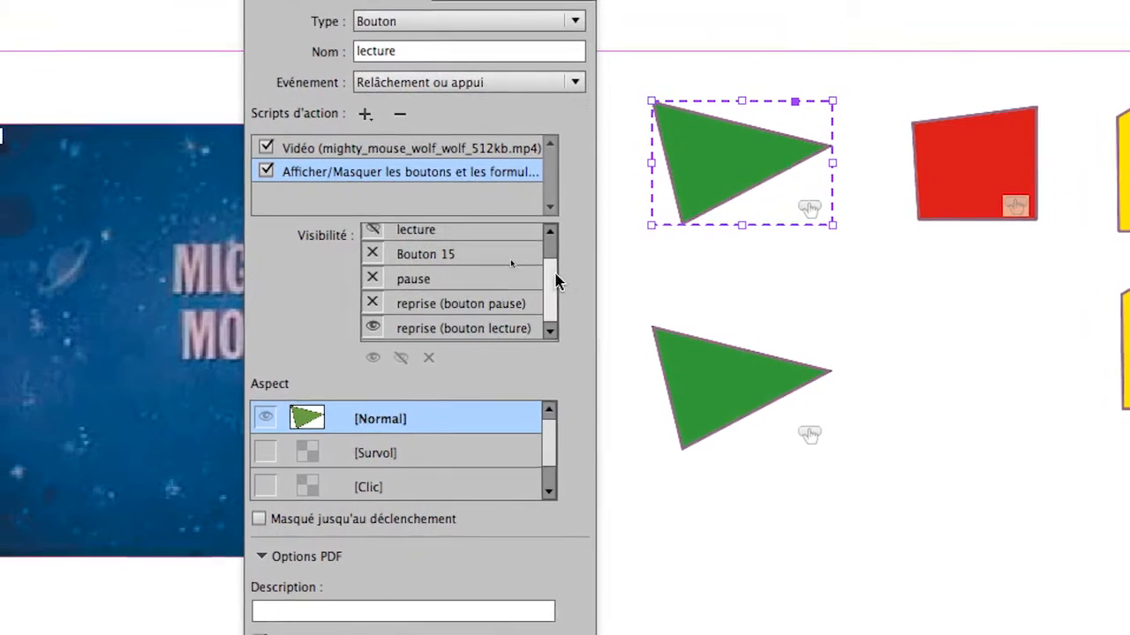
drag(554, 276, 552, 251)
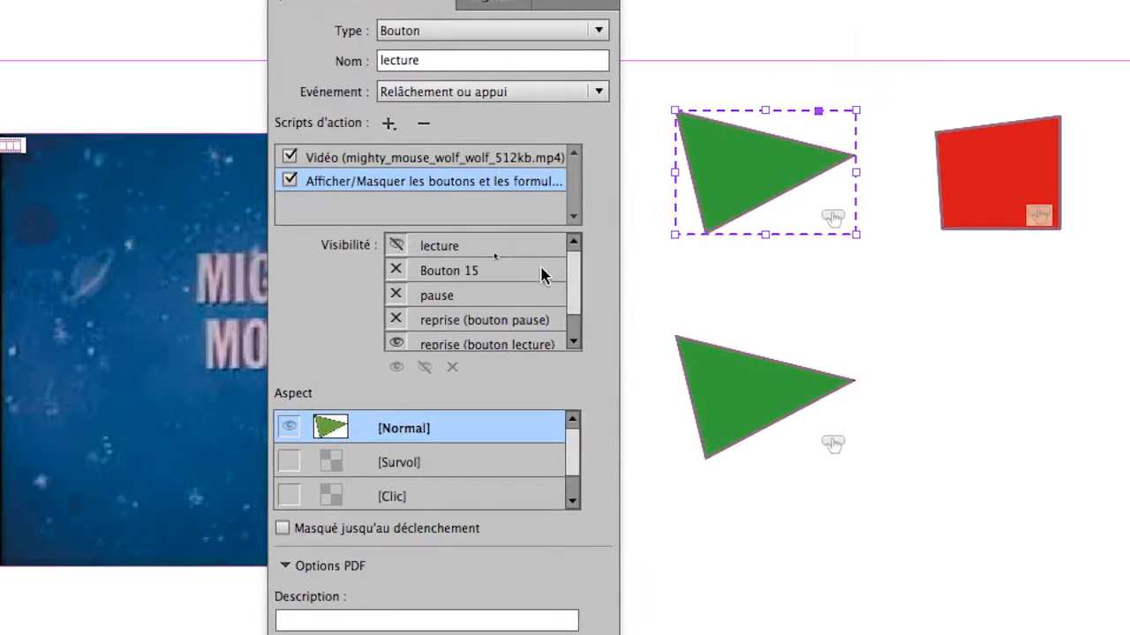
click(574, 340)
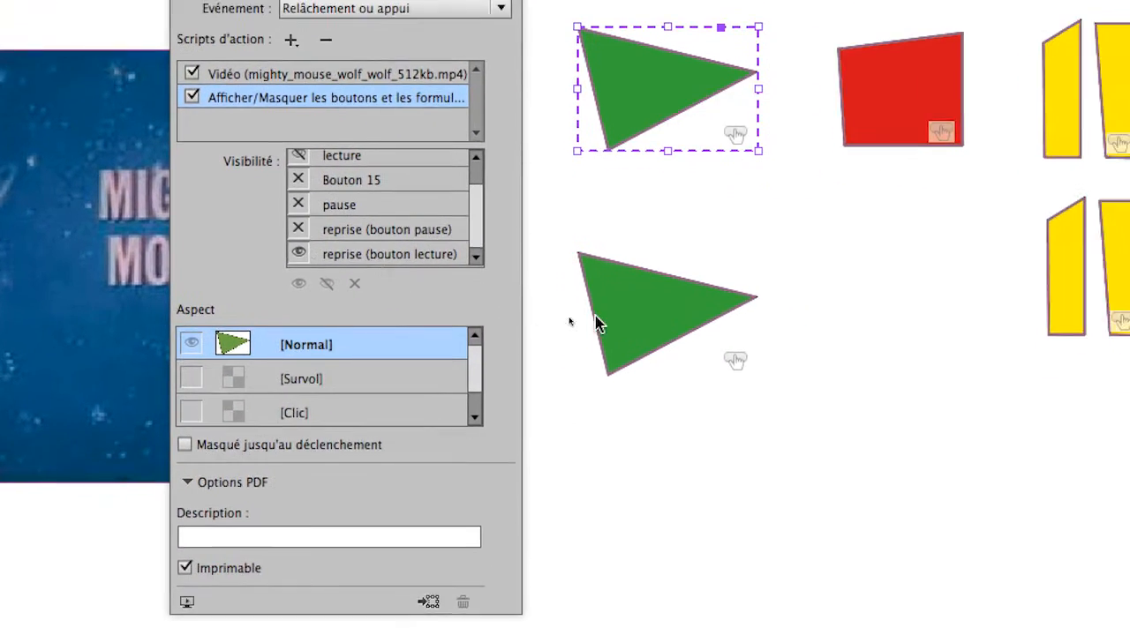
click(596, 322)
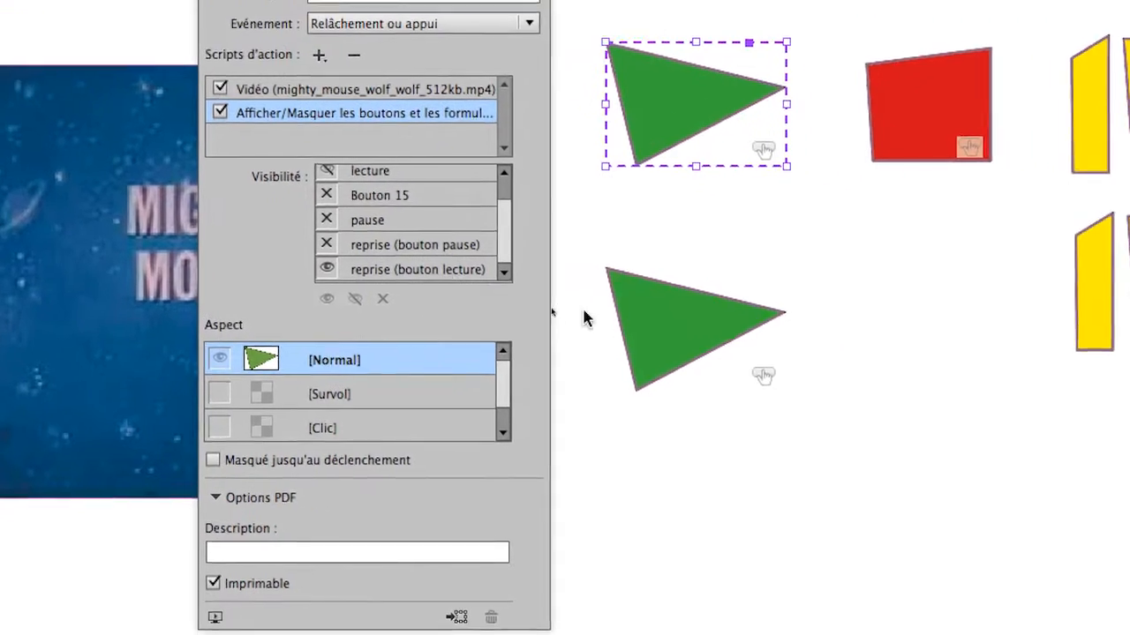
click(585, 320)
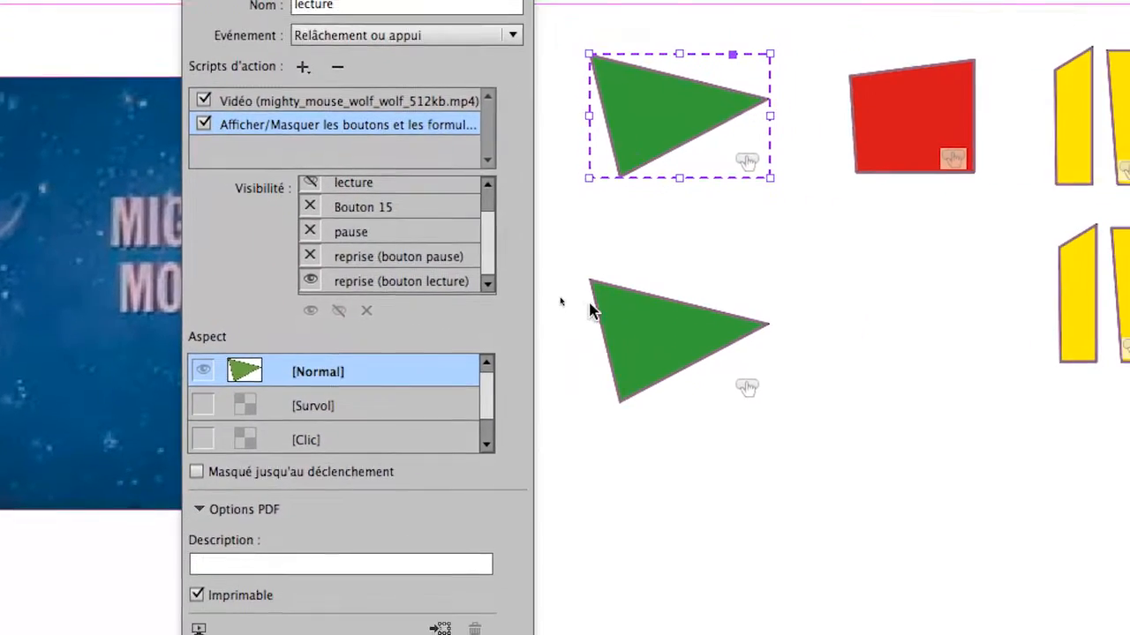
shift+click(590, 303)
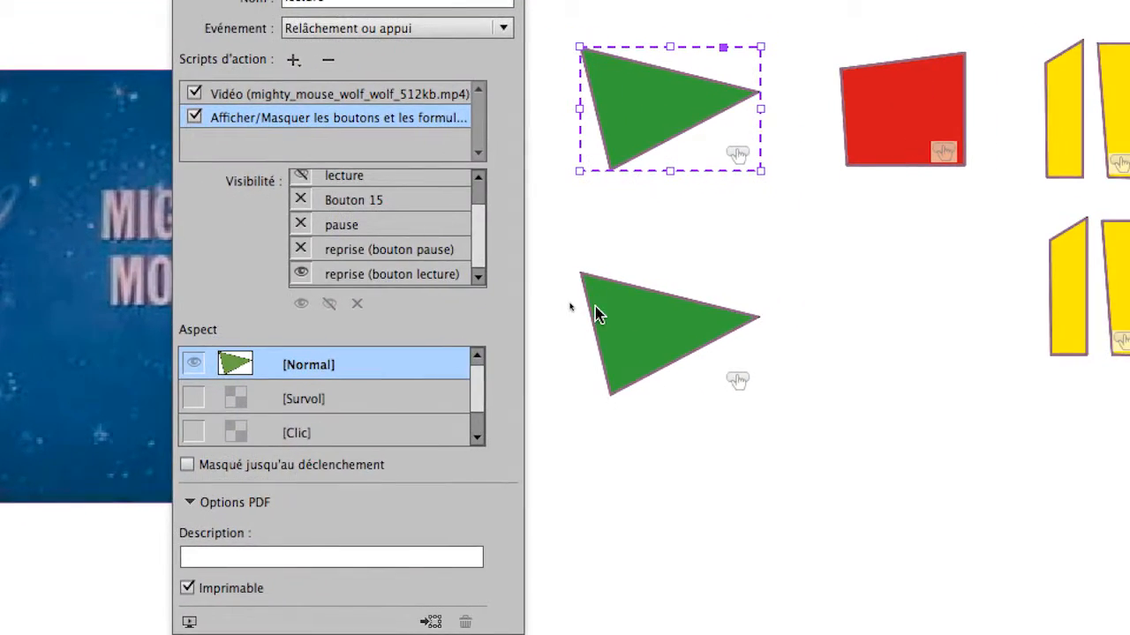
shift+click(687, 300)
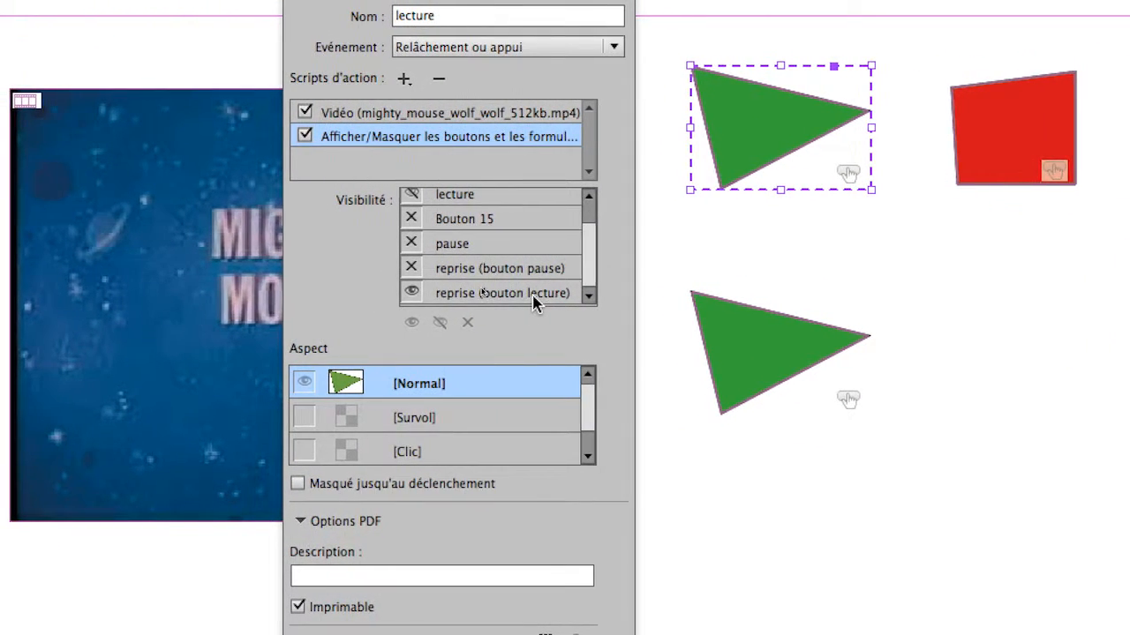
drag(574, 263, 581, 221)
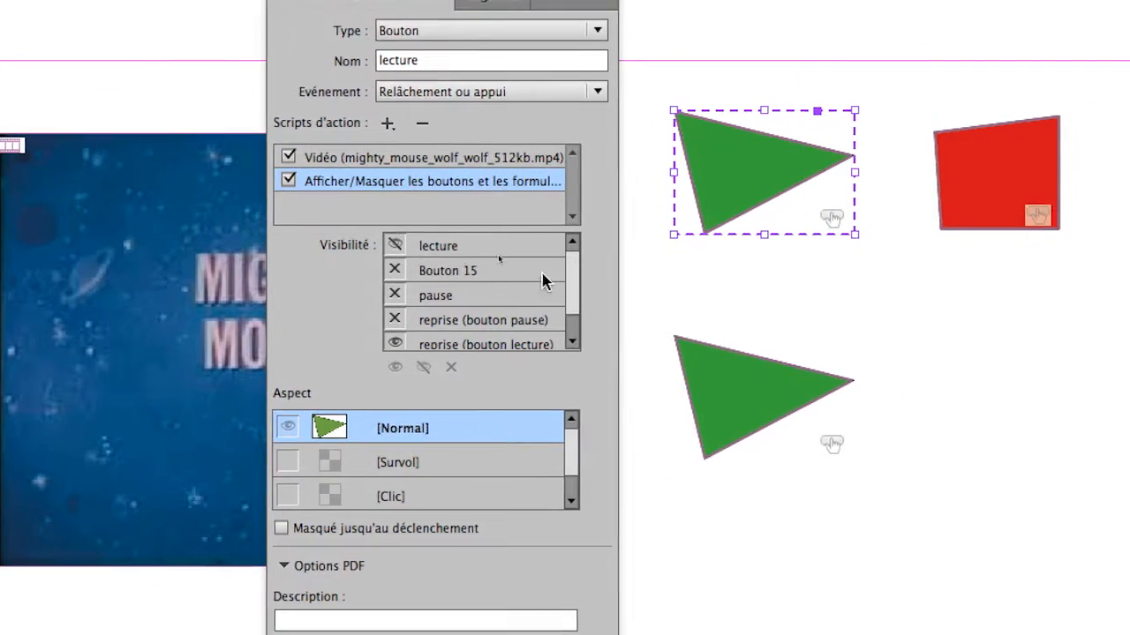
scroll(555, 291, down, 1)
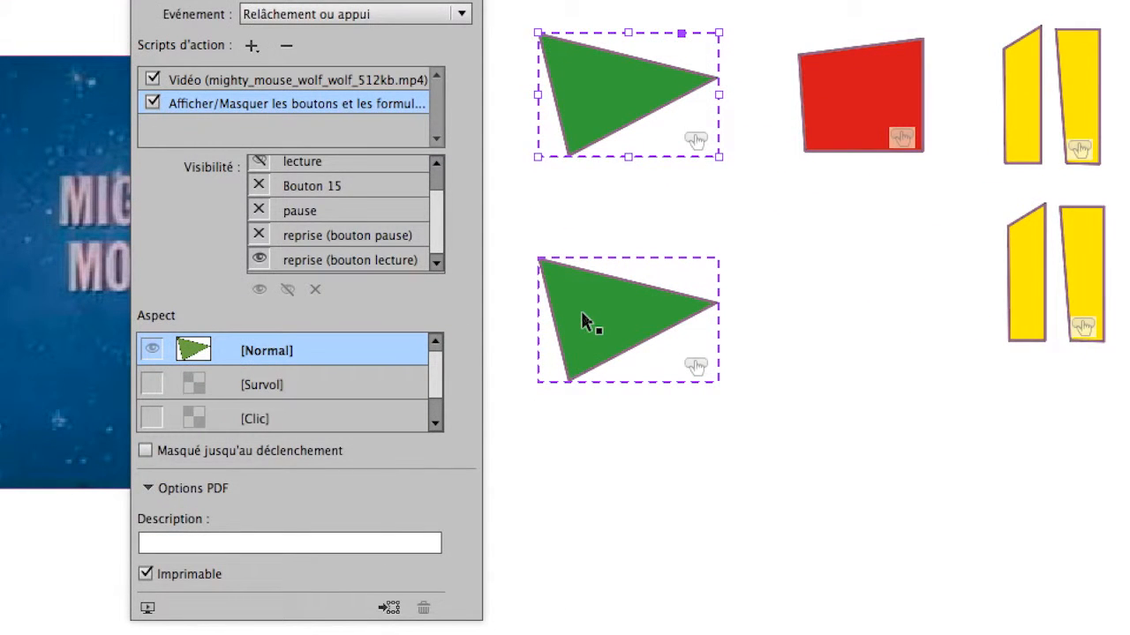
Examine the show/hide states that the lower green reprise (bouton lecture) button assigns to the other buttons
click(581, 312)
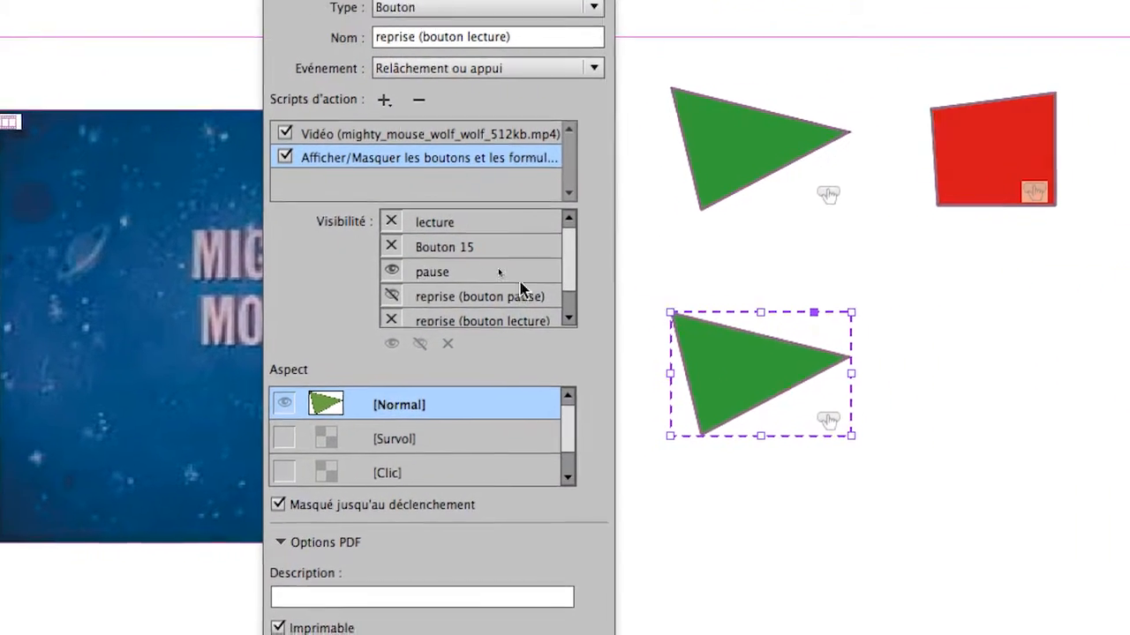
click(626, 324)
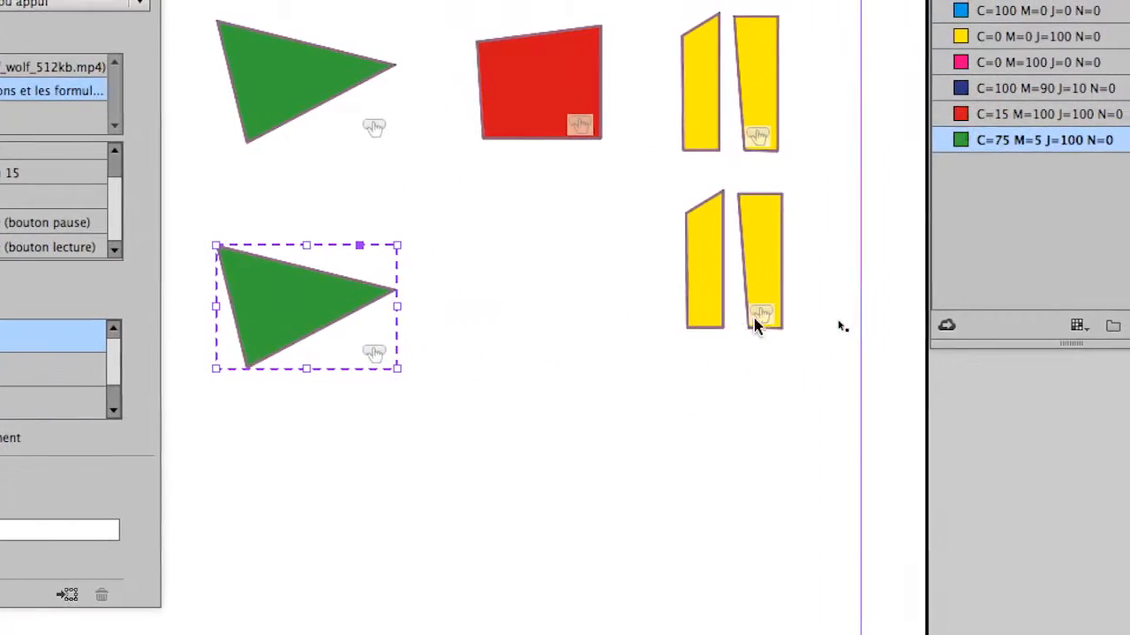
shift+click(756, 320)
shift+click(756, 322)
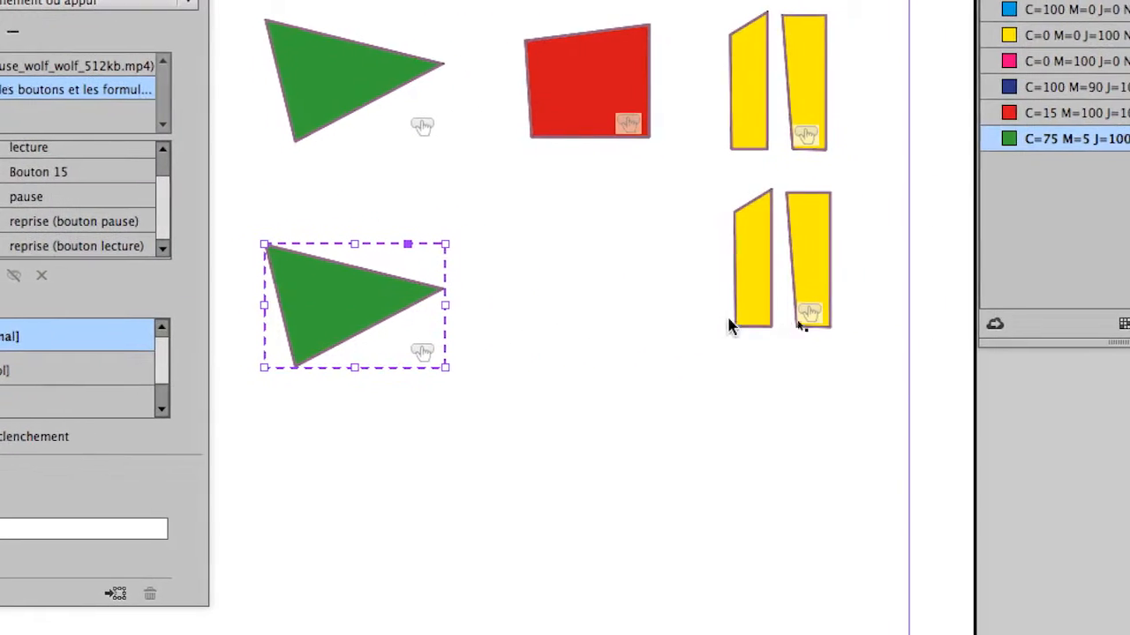
shift+click(755, 325)
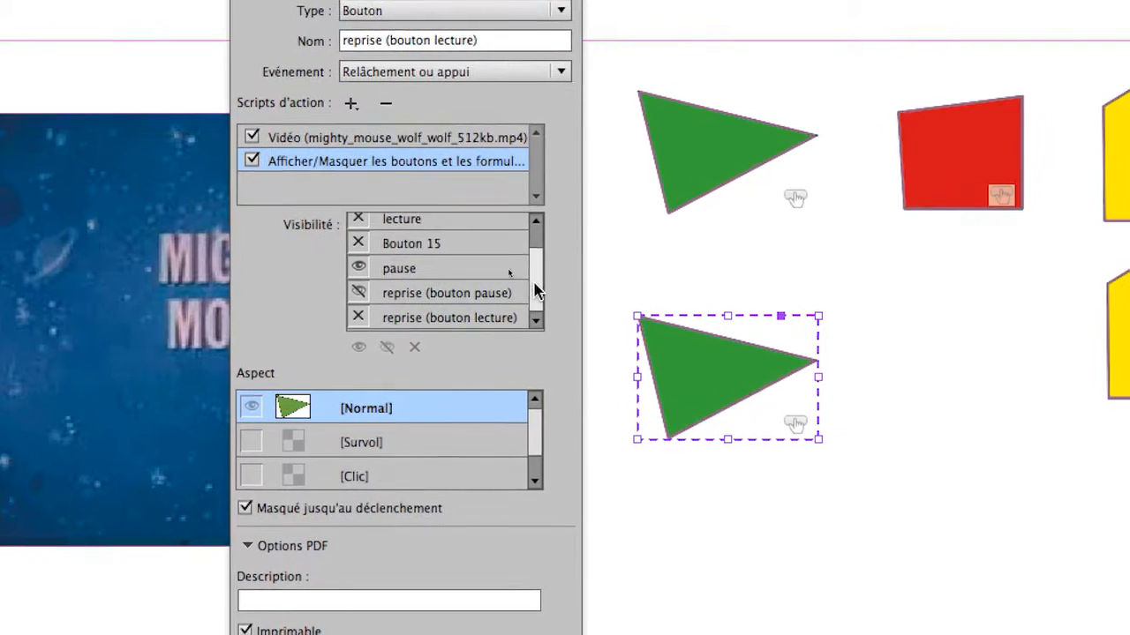
scroll(536, 291, up, 1)
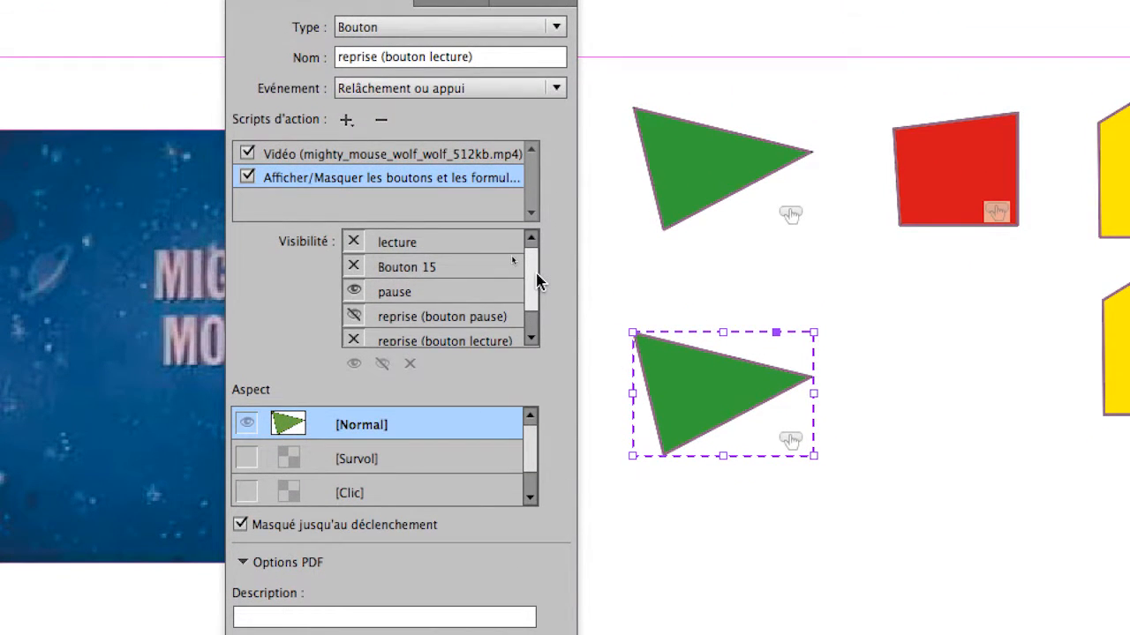
scroll(535, 281, down, 1)
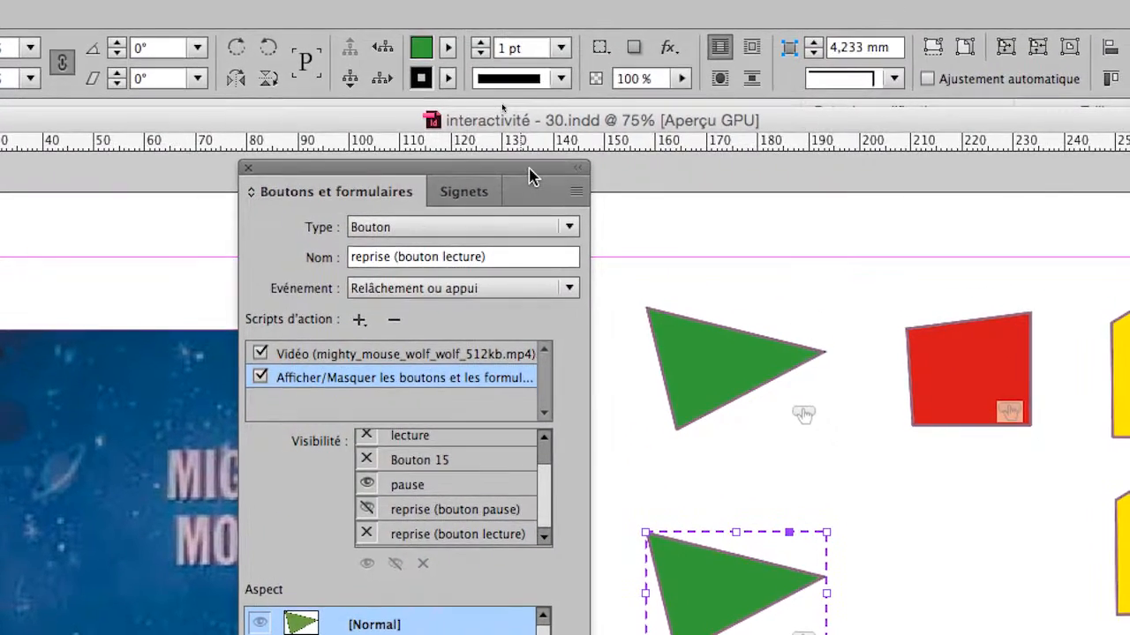
Examine the show/hide states of the upper yellow pause button, keeping the button settings clear of the page's buttons
drag(530, 175, 885, 135)
drag(656, 162, 667, 124)
click(788, 247)
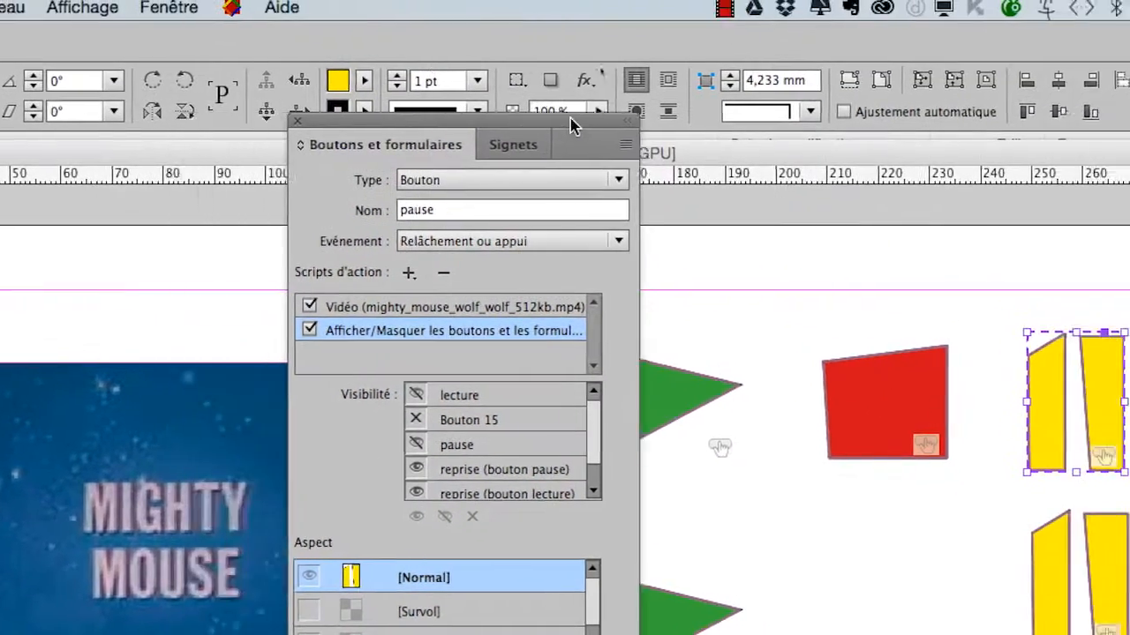
drag(571, 118, 802, 146)
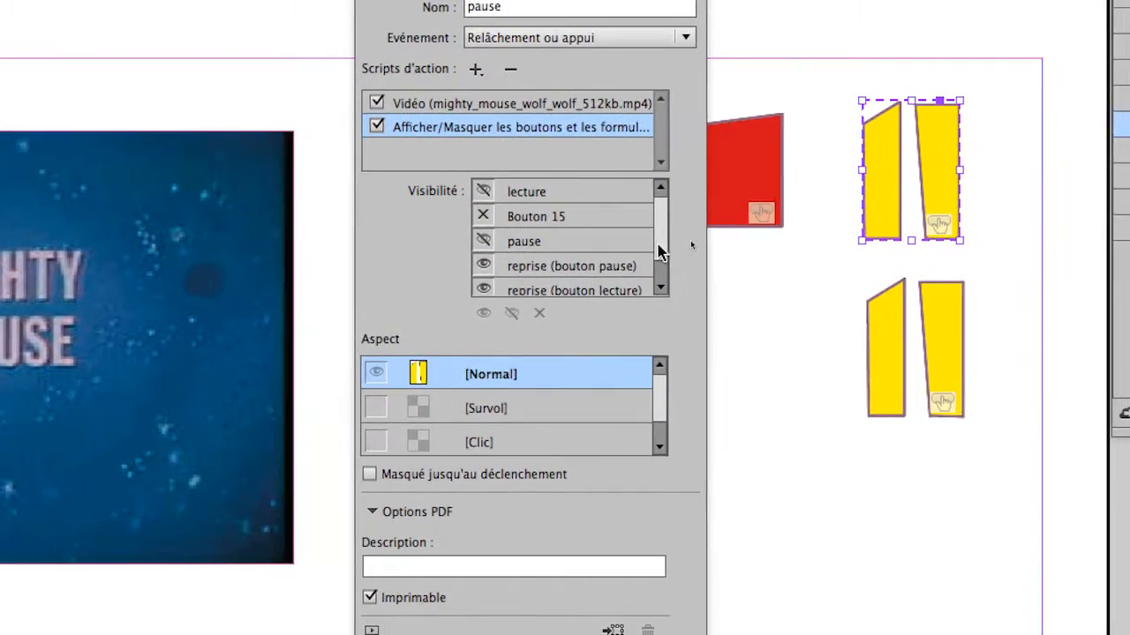
scroll(660, 252, down, 1)
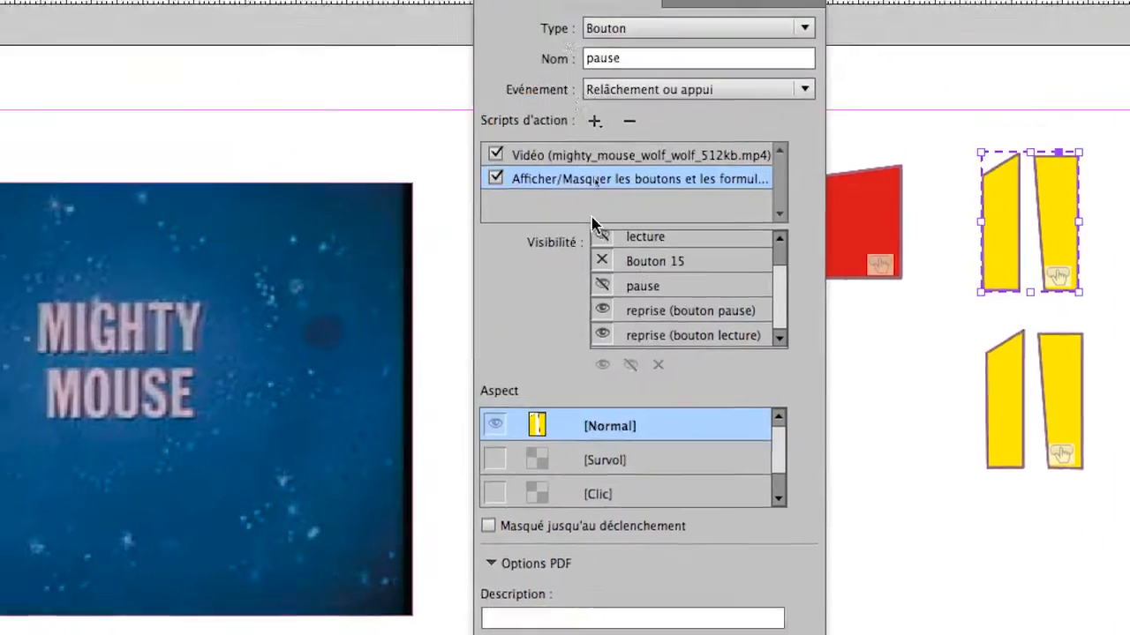
drag(529, 0, 239, 0)
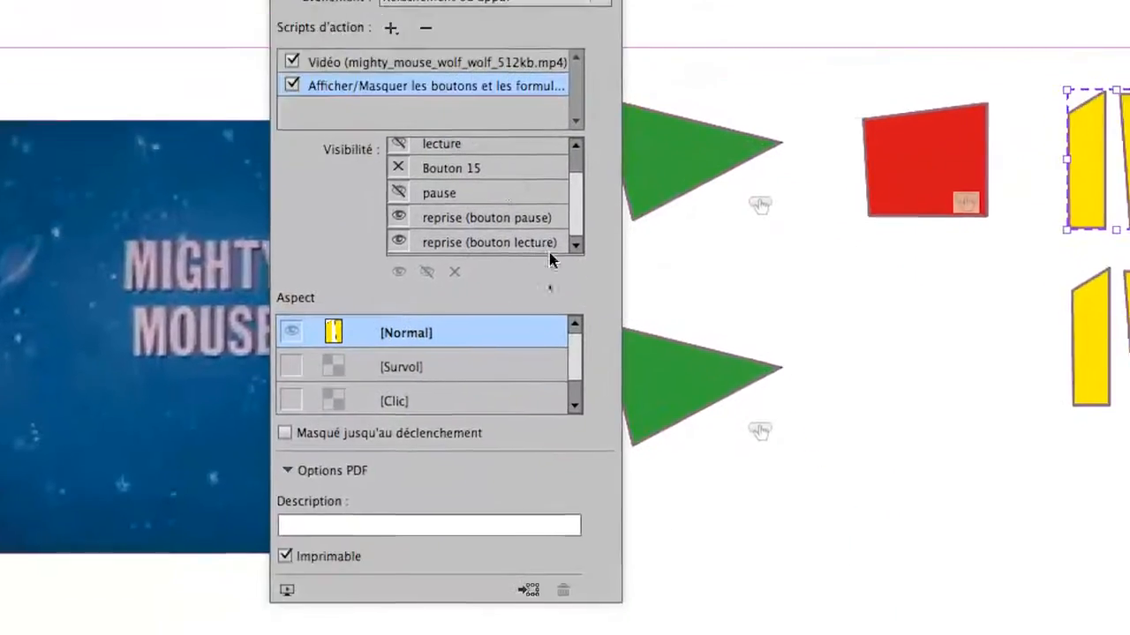
click(667, 426)
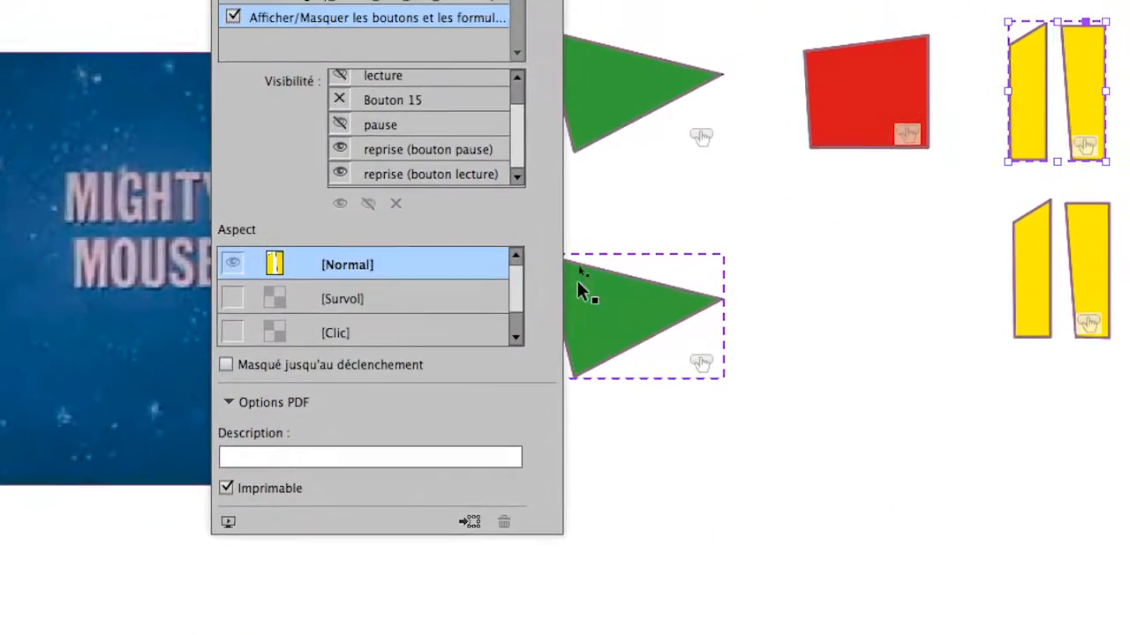
click(608, 109)
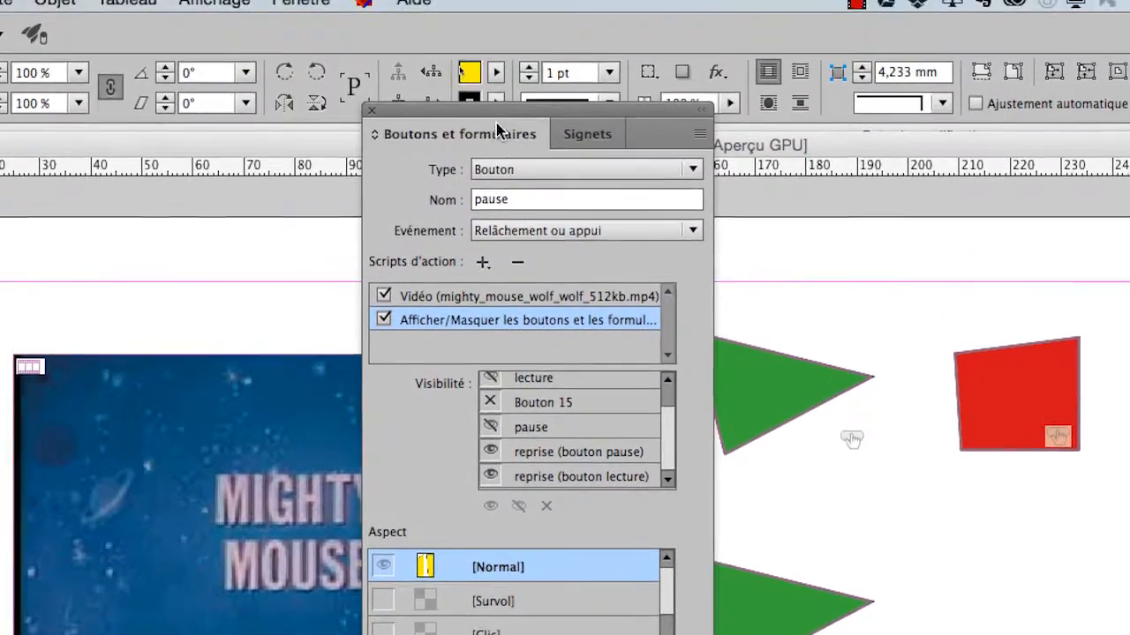
drag(497, 119, 614, 131)
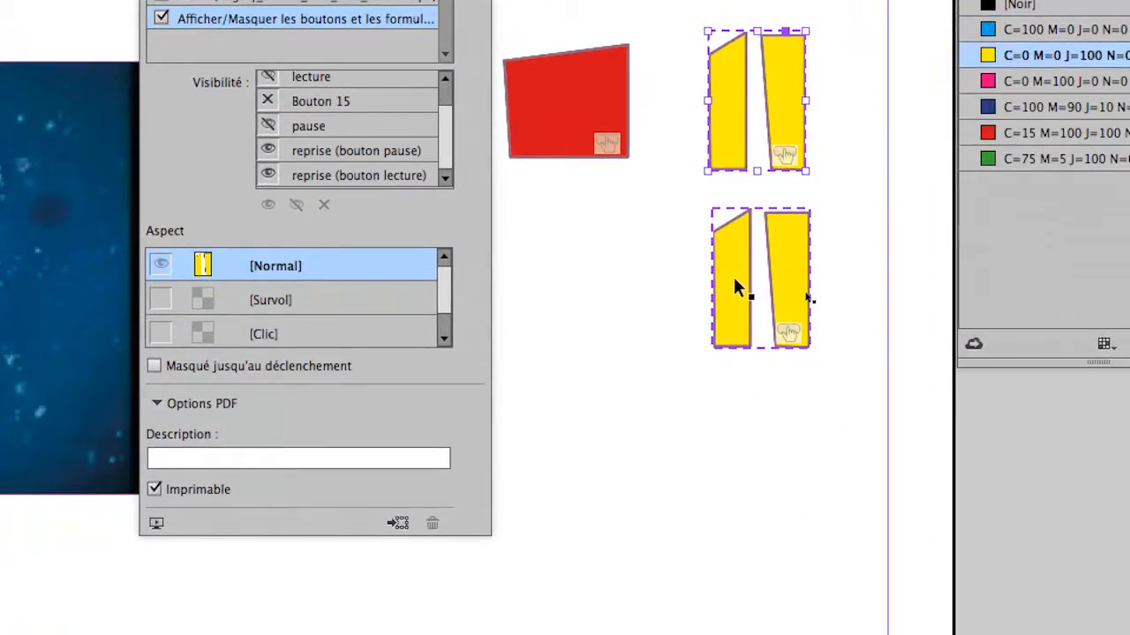
Examine the show/hide states of the lower yellow reprise (bouton pause) button, and recheck those of the lower green button
click(734, 282)
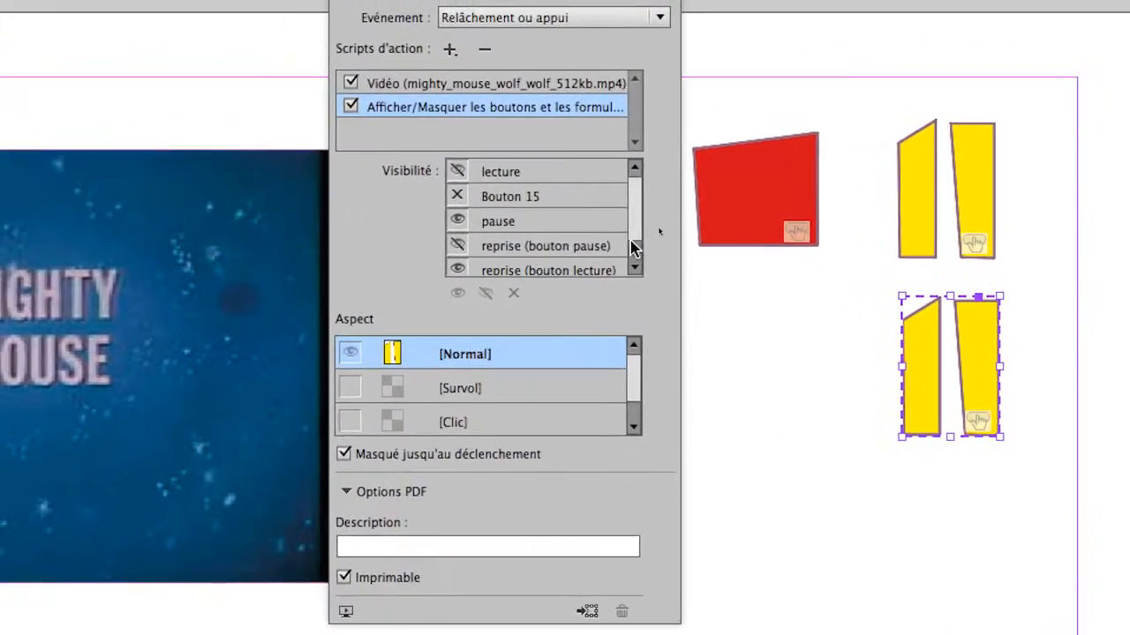
click(438, 270)
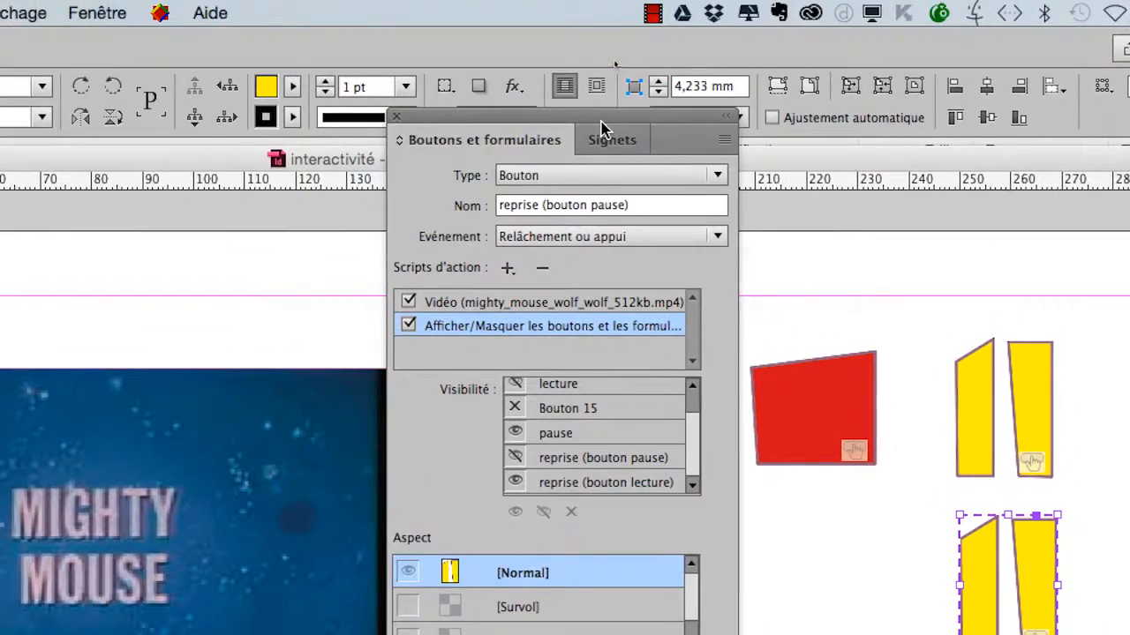
drag(565, 128, 265, 128)
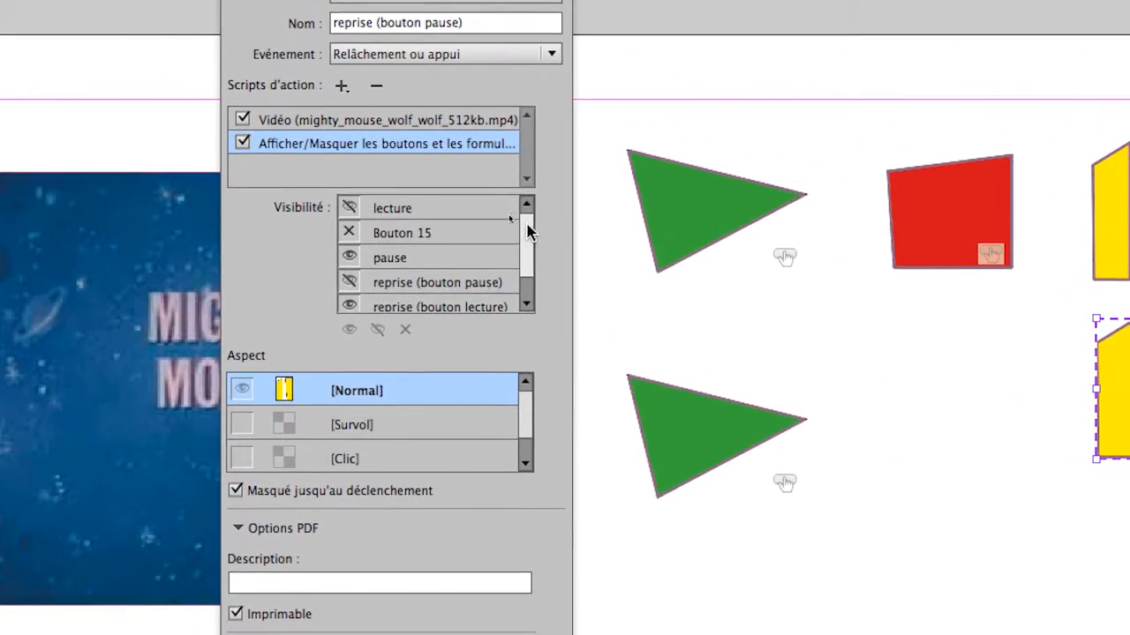
scroll(526, 230, down, 1)
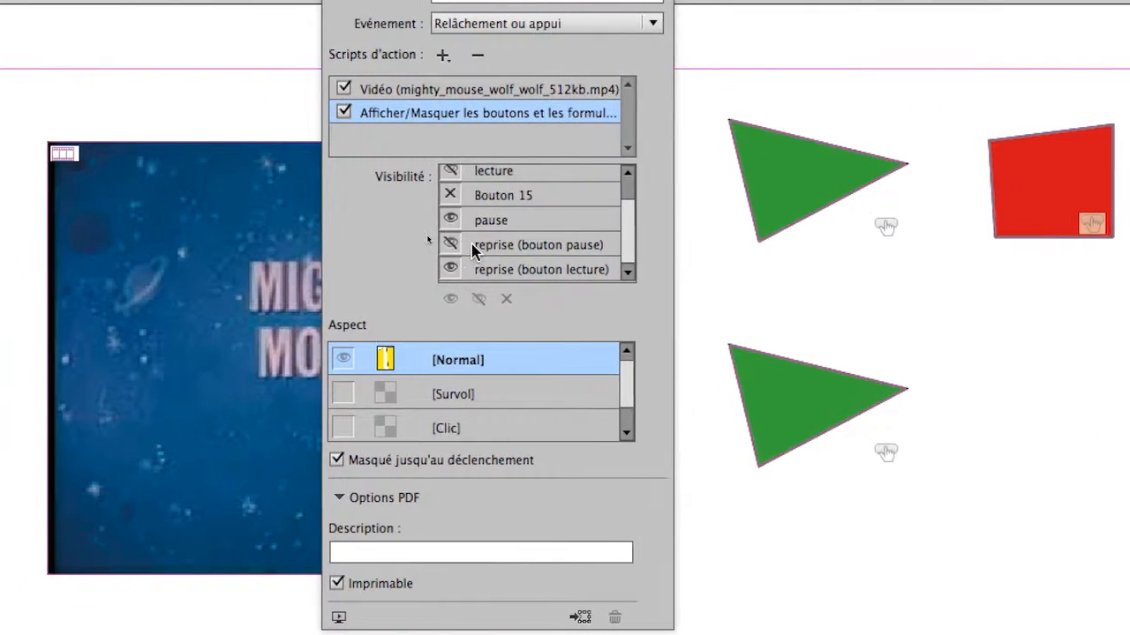
drag(629, 247, 629, 203)
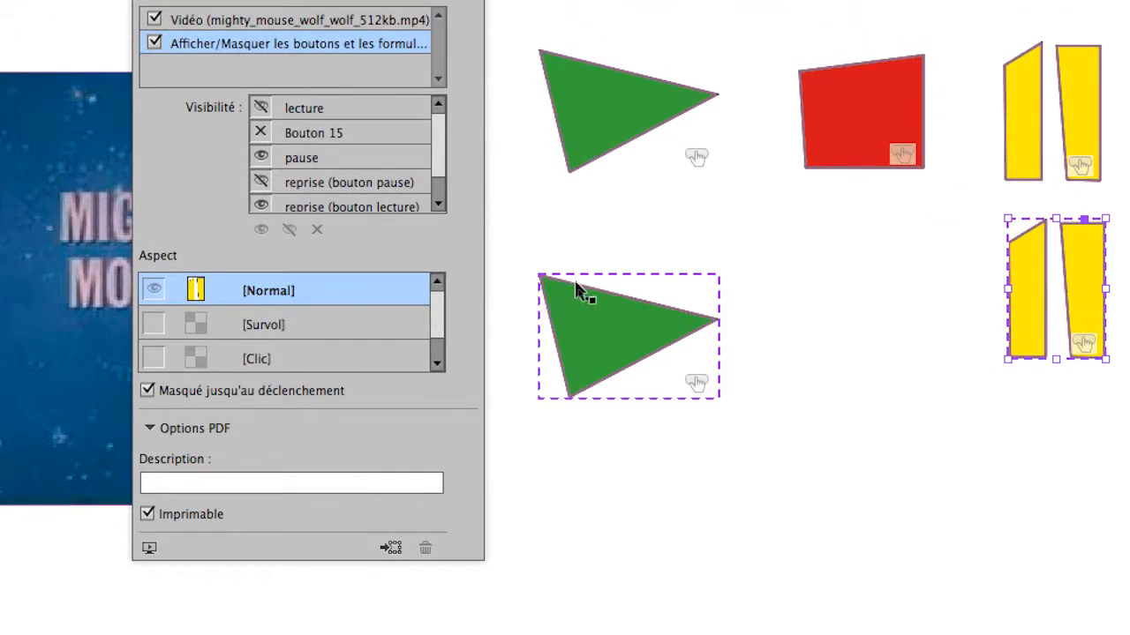
click(575, 280)
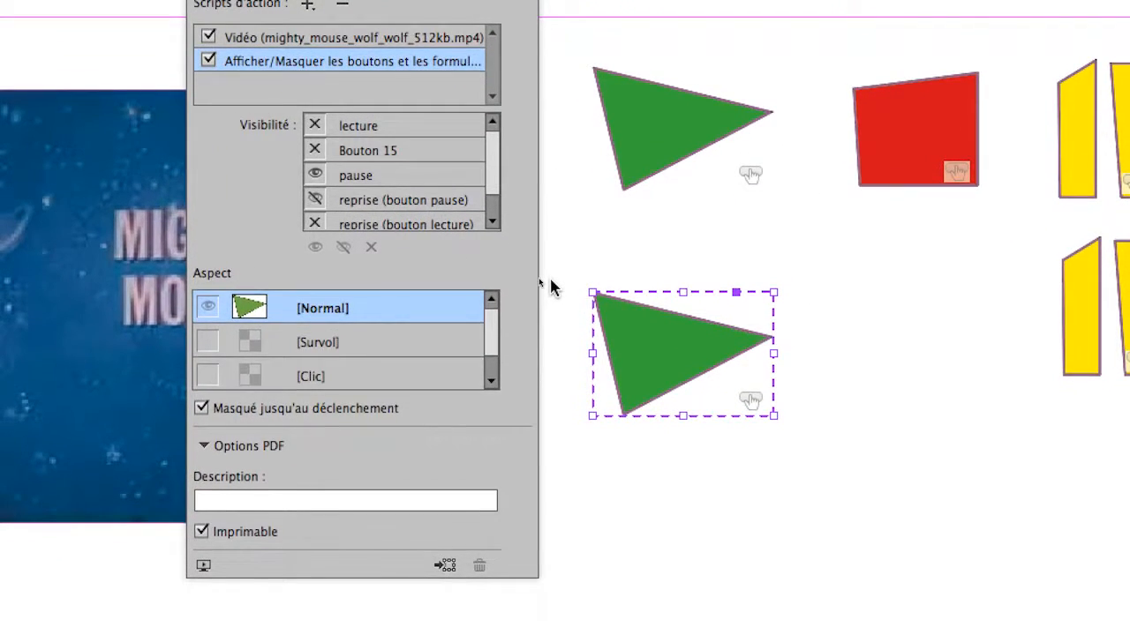
click(548, 281)
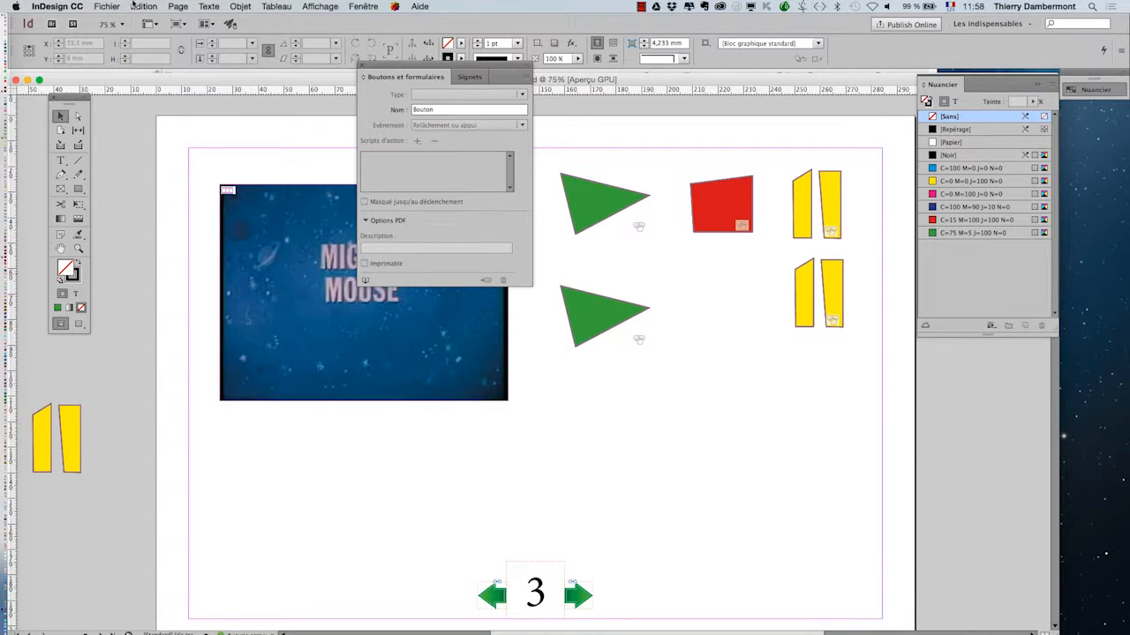
Save the document as a new copy named interactivité - 31.indd
click(107, 6)
click(134, 94)
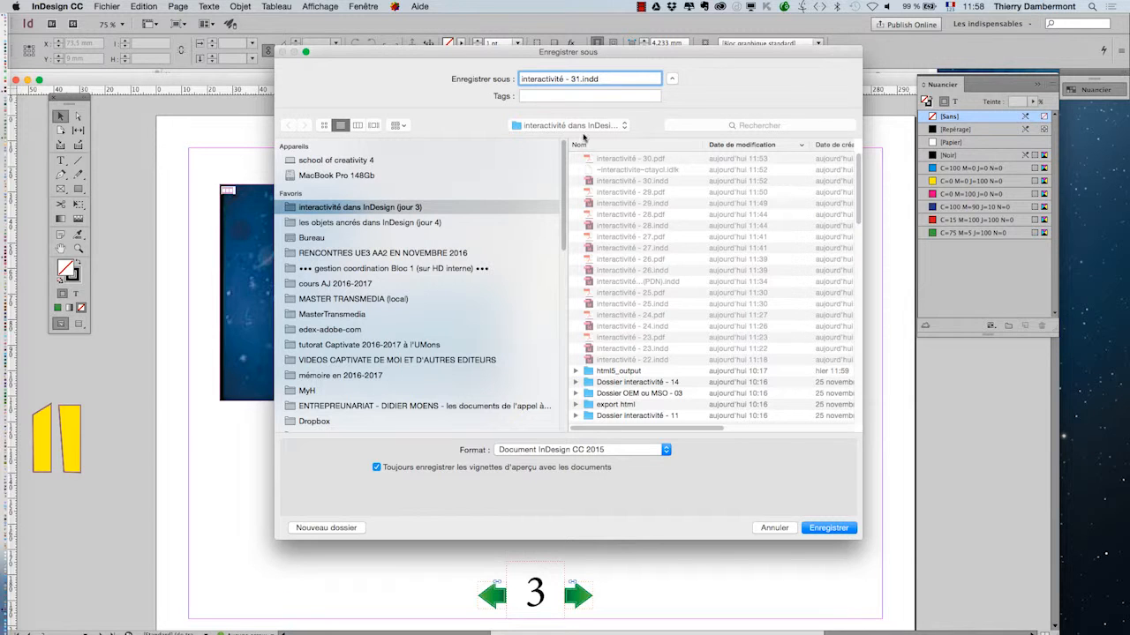
click(828, 528)
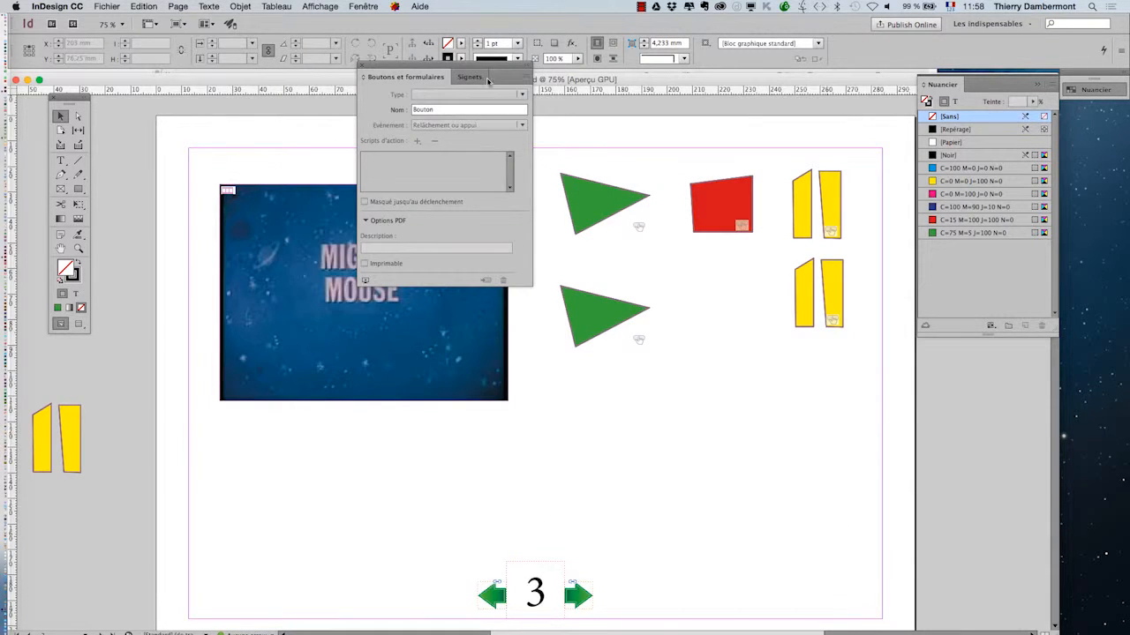
Stack the two green triangle buttons exactly on top of each other by aligning their horizontal and vertical centres
drag(489, 69, 253, 235)
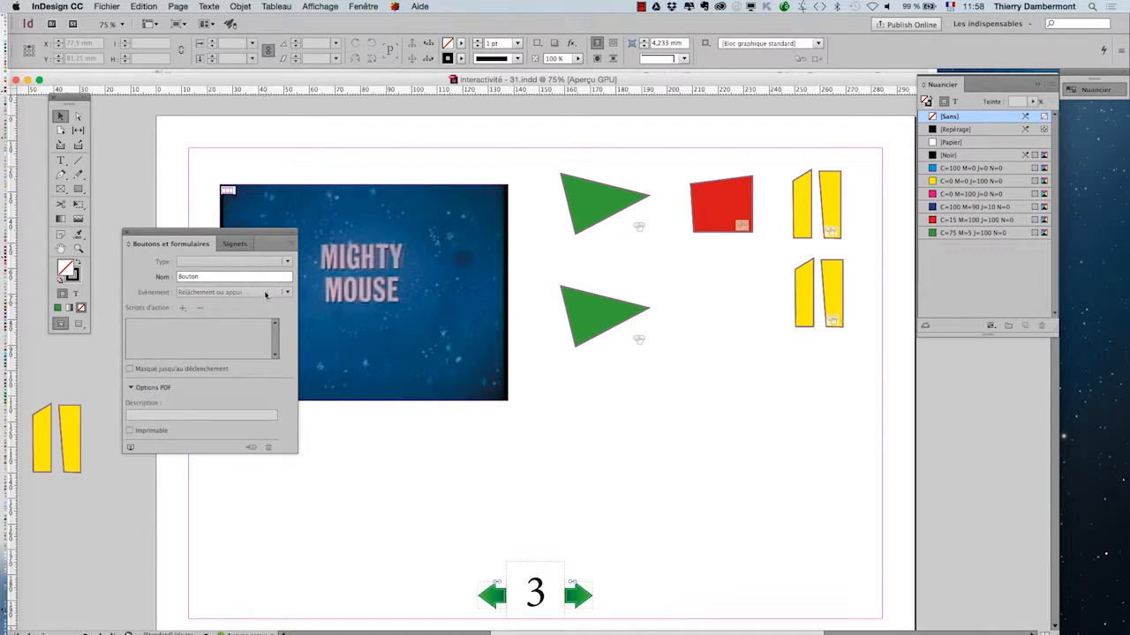
drag(242, 232, 252, 130)
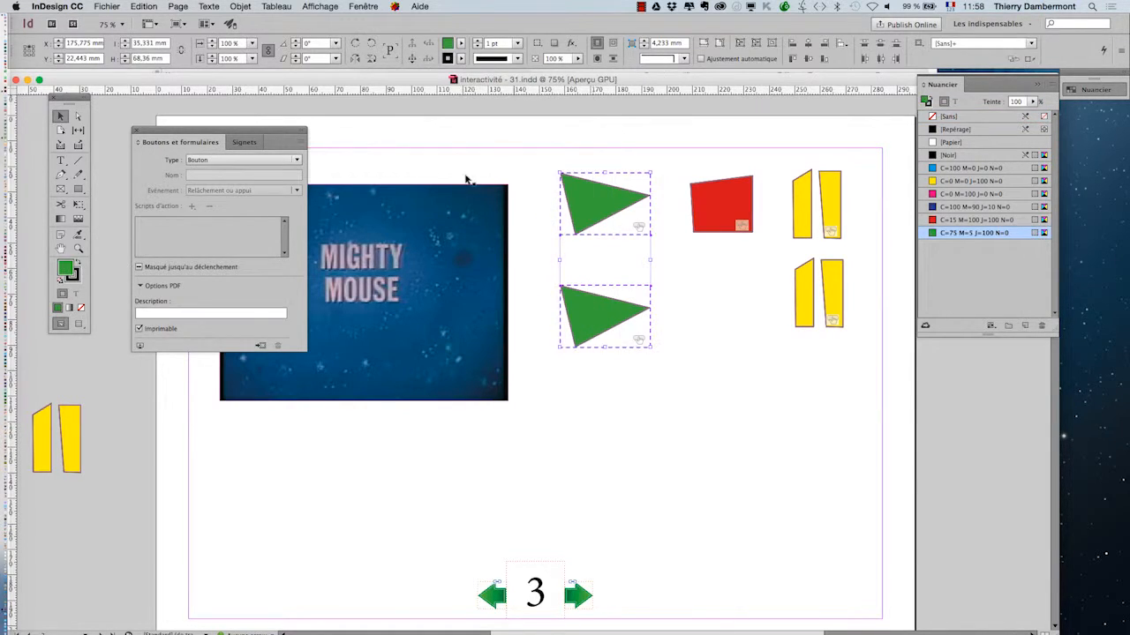
click(361, 6)
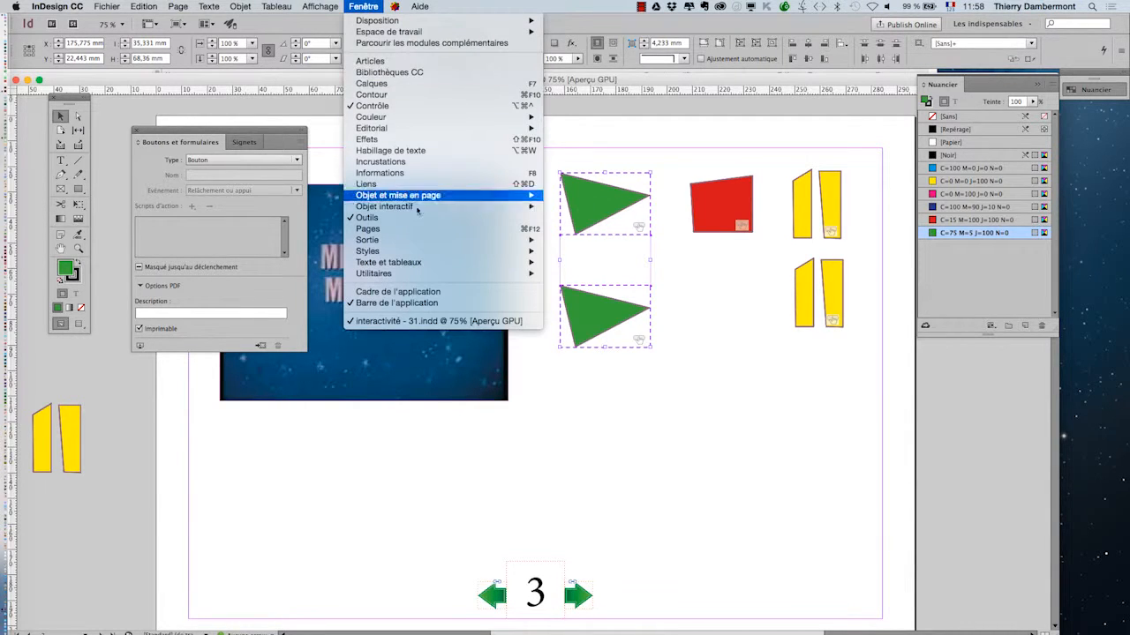
mouse_move(423, 198)
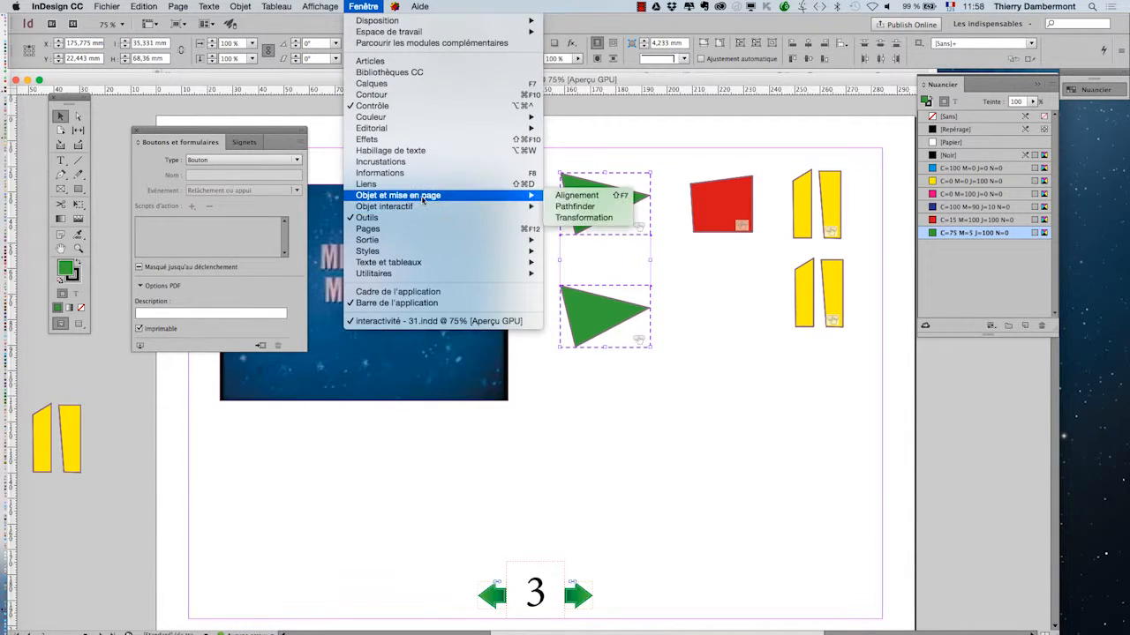
click(575, 195)
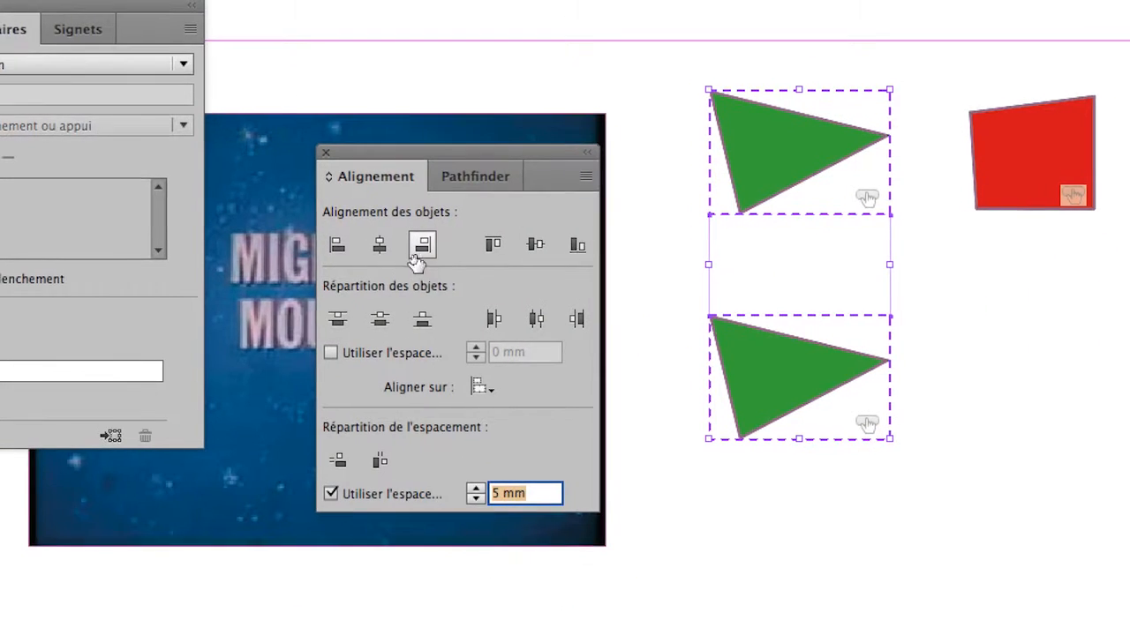
click(391, 249)
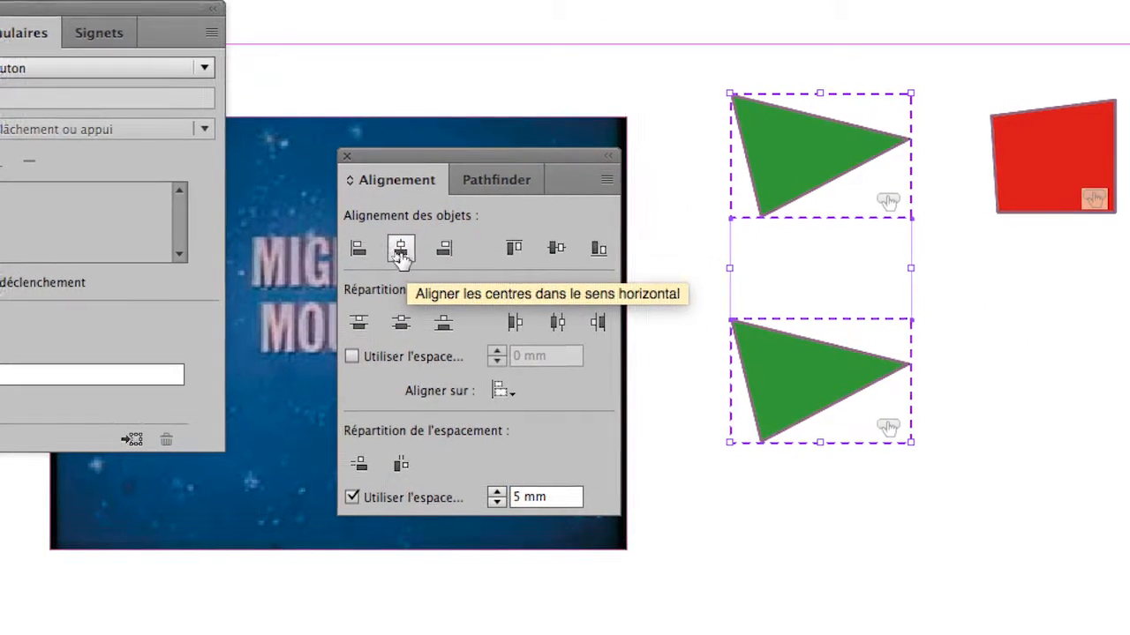
click(553, 245)
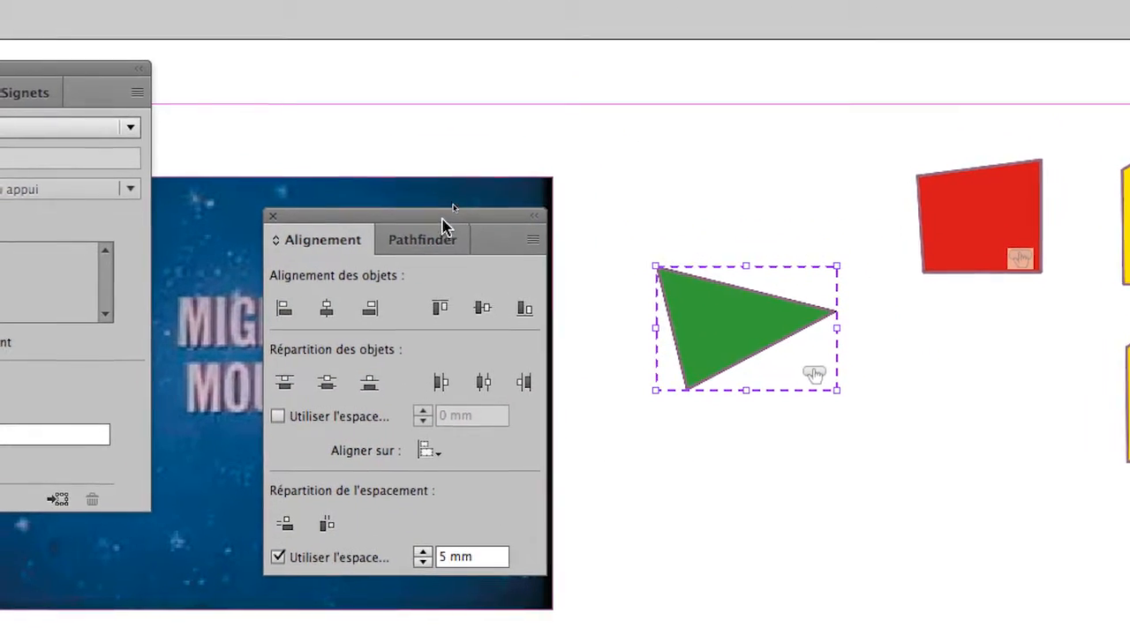
Stack the two yellow pause-shaped buttons on each other by aligning their horizontal and vertical centres
drag(419, 165, 543, 181)
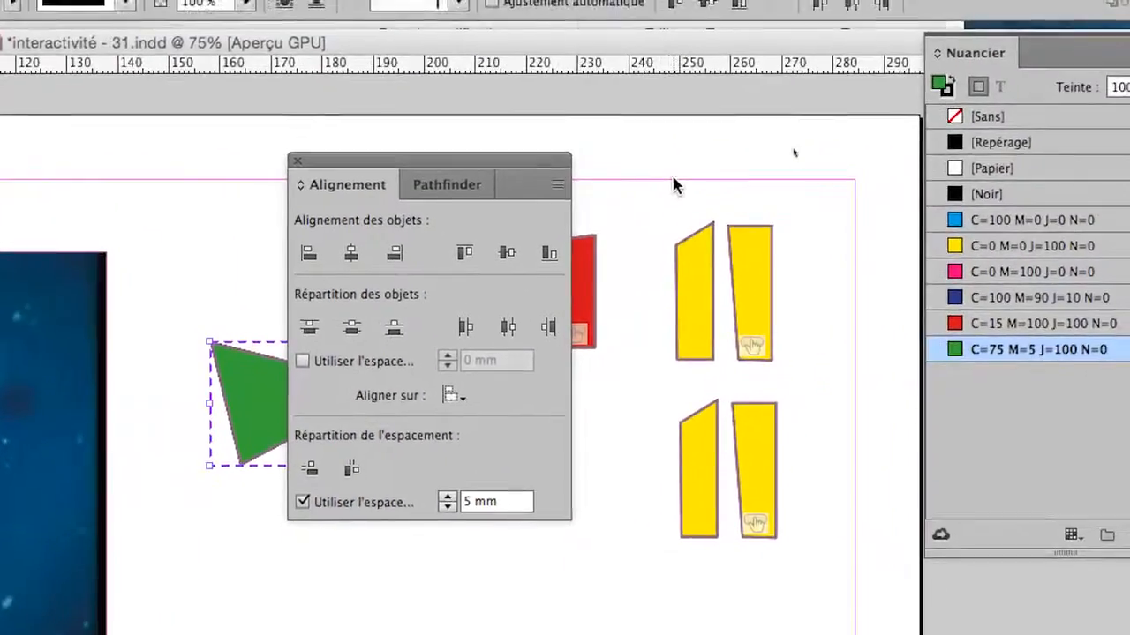
drag(748, 206, 819, 520)
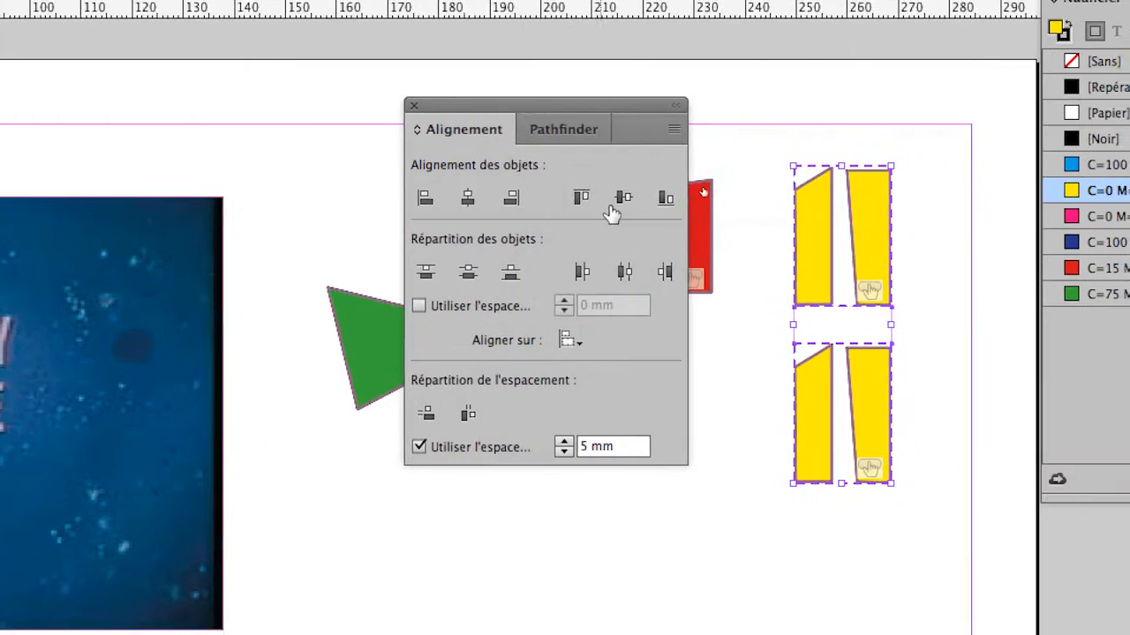
click(716, 202)
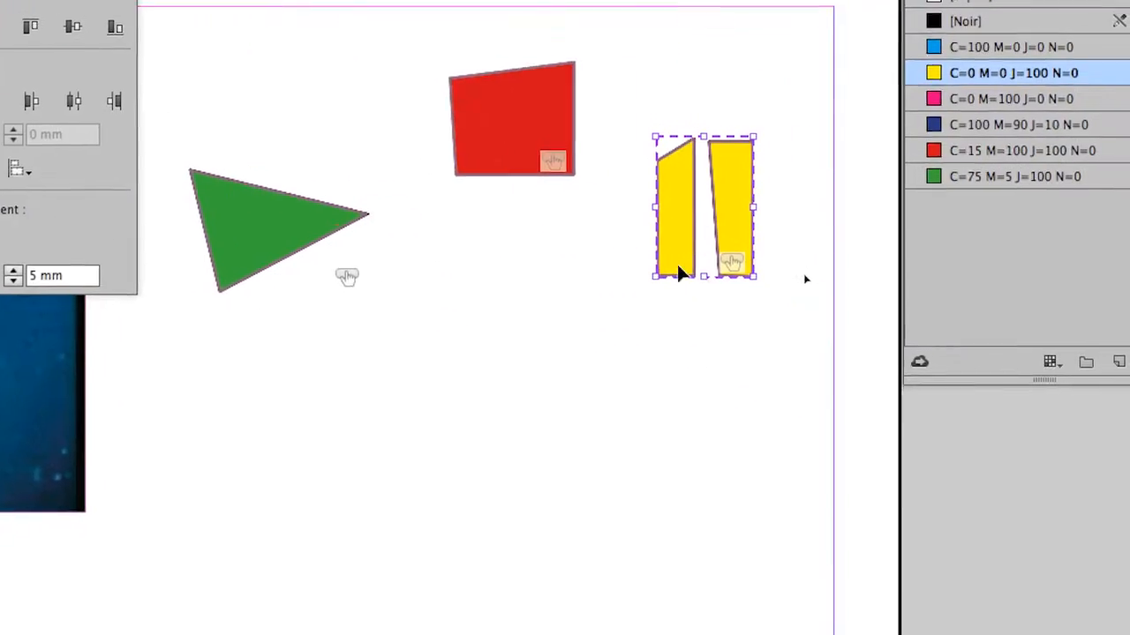
Move the stacked yellow buttons and the red button down so their bases line up with the green triangle's lower tip
drag(676, 259, 681, 277)
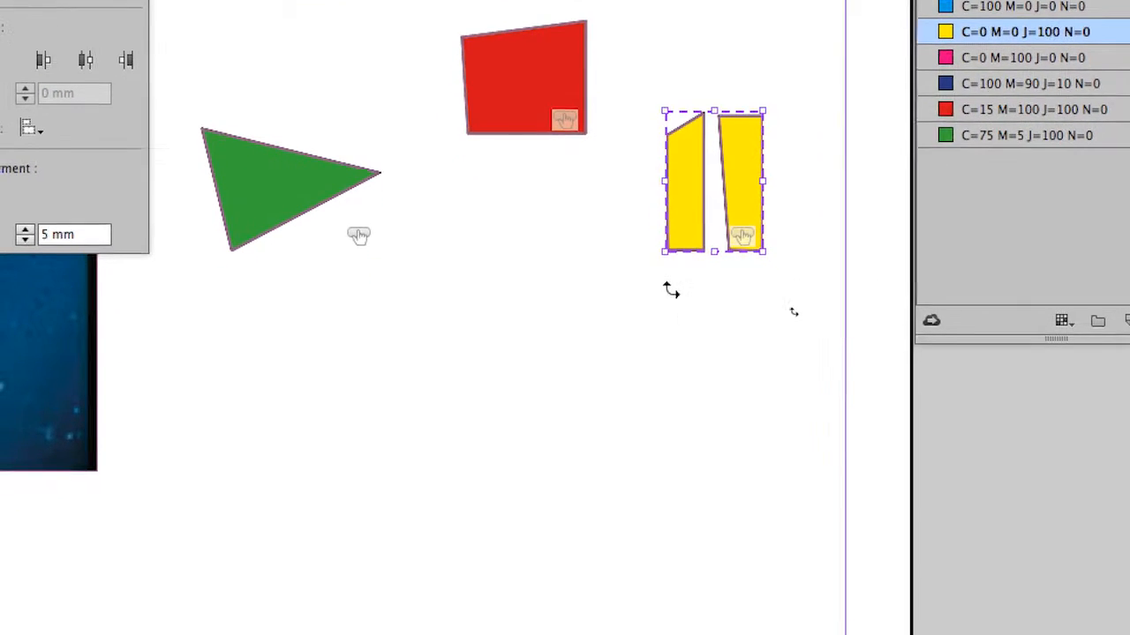
click(510, 153)
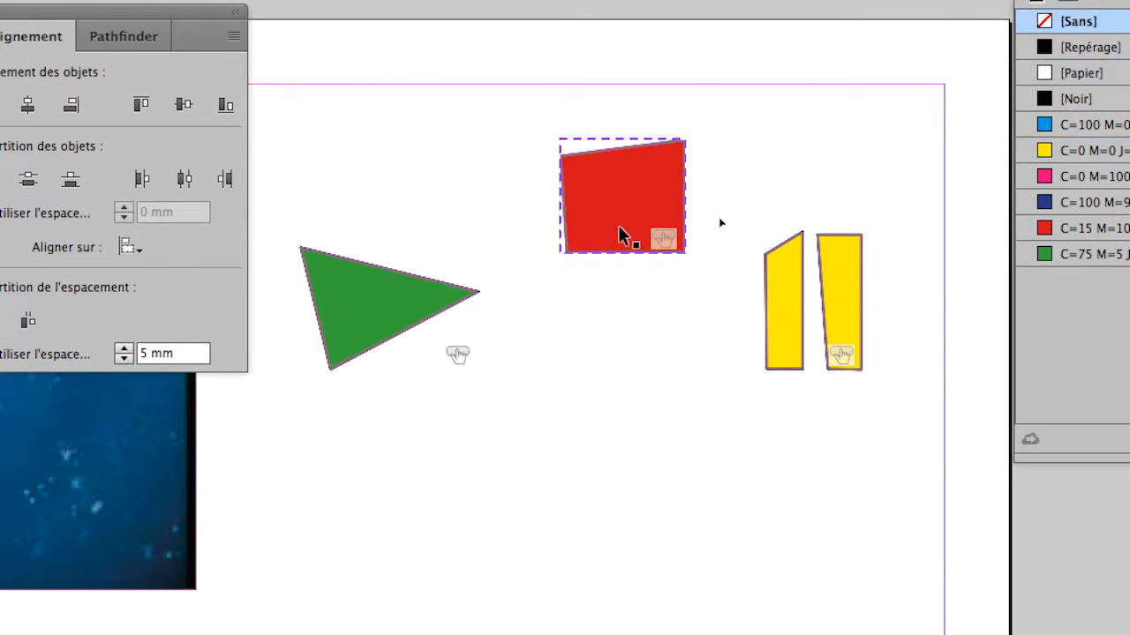
drag(620, 236, 621, 273)
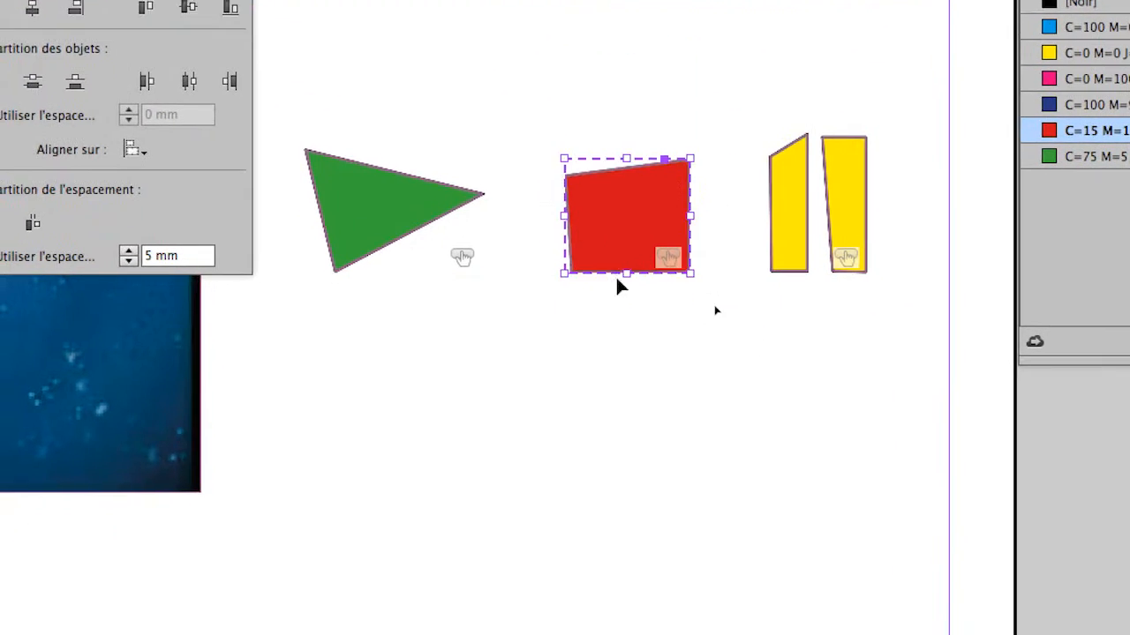
click(607, 352)
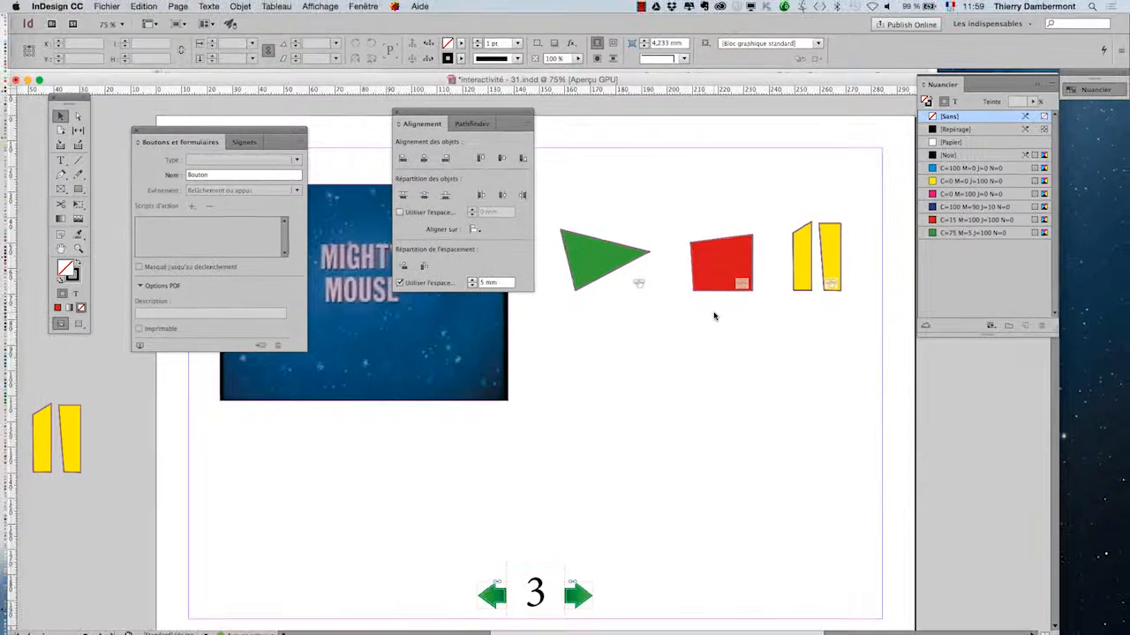
Save the document as a new copy named interactivité - 32.indd
mouse_move(99, 7)
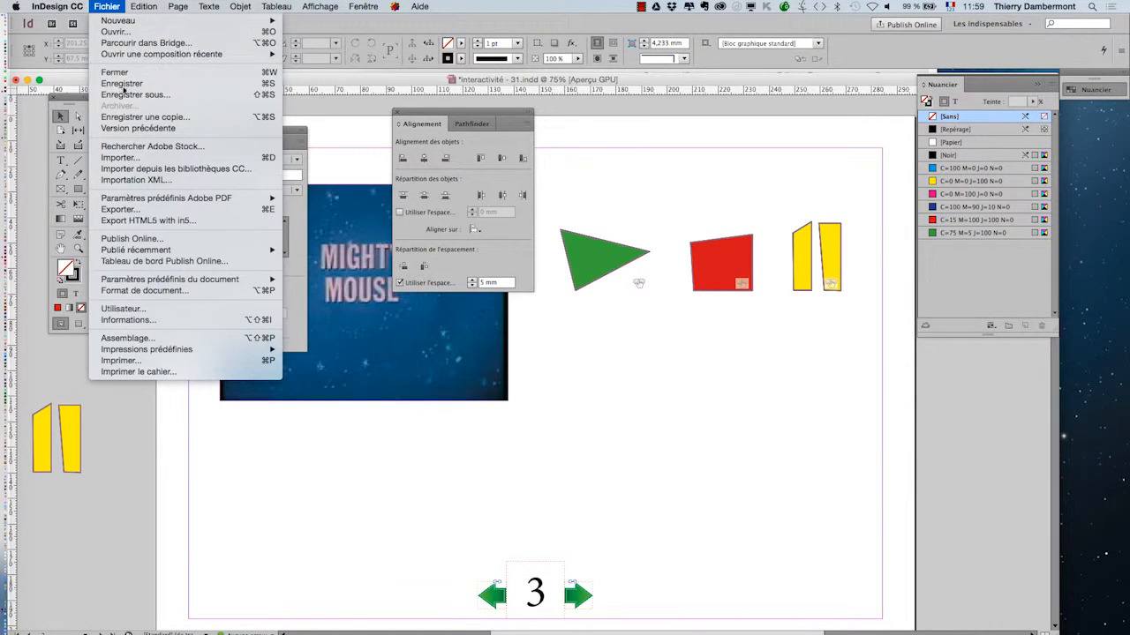
click(130, 94)
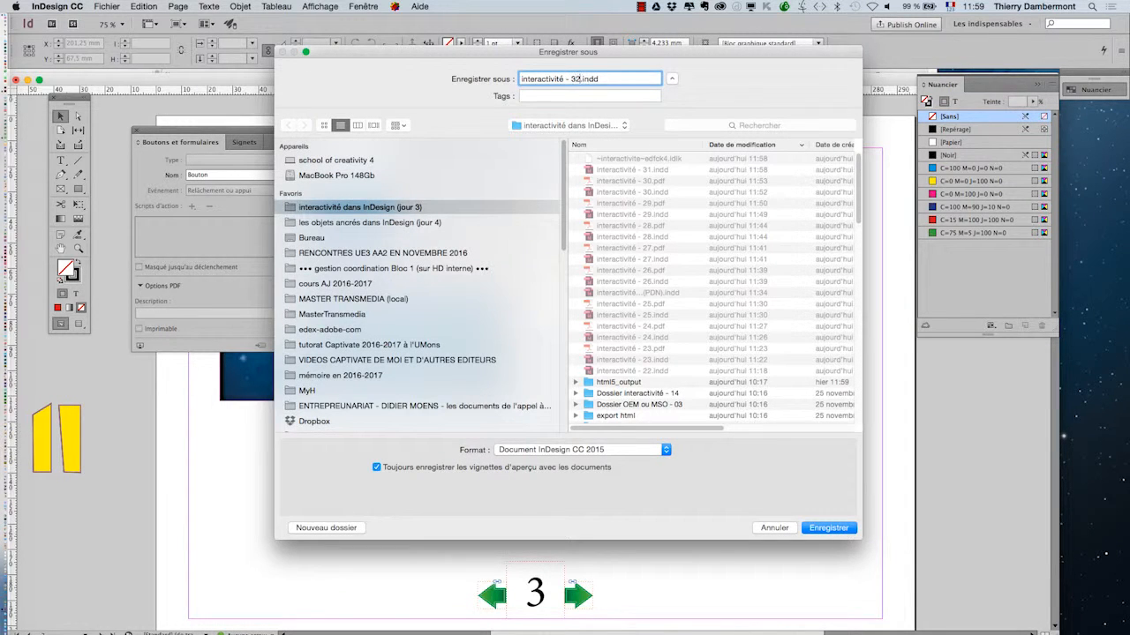
click(830, 528)
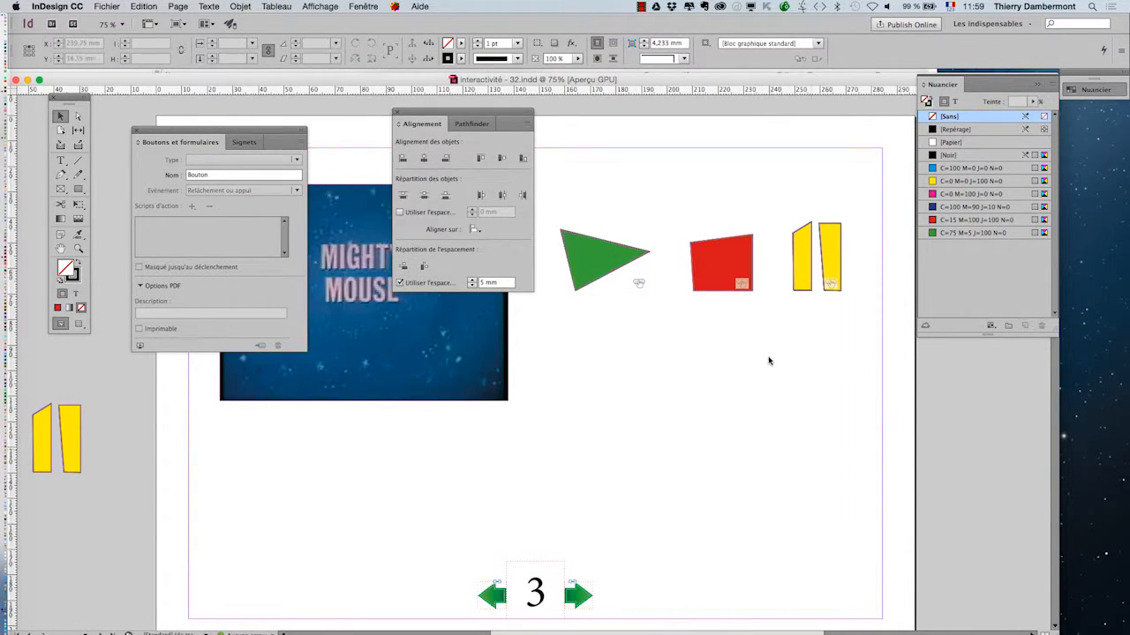
Export page 3 as an interactive PDF named interactivité - 32.pdf, set to open full screen and display after export
click(107, 6)
click(164, 210)
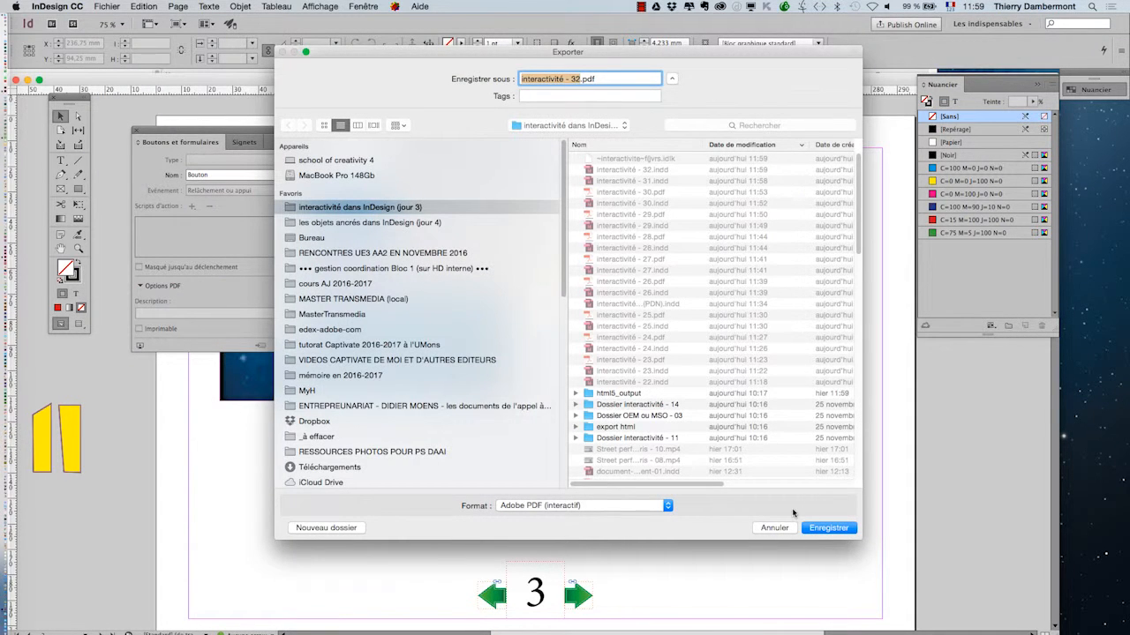
click(817, 527)
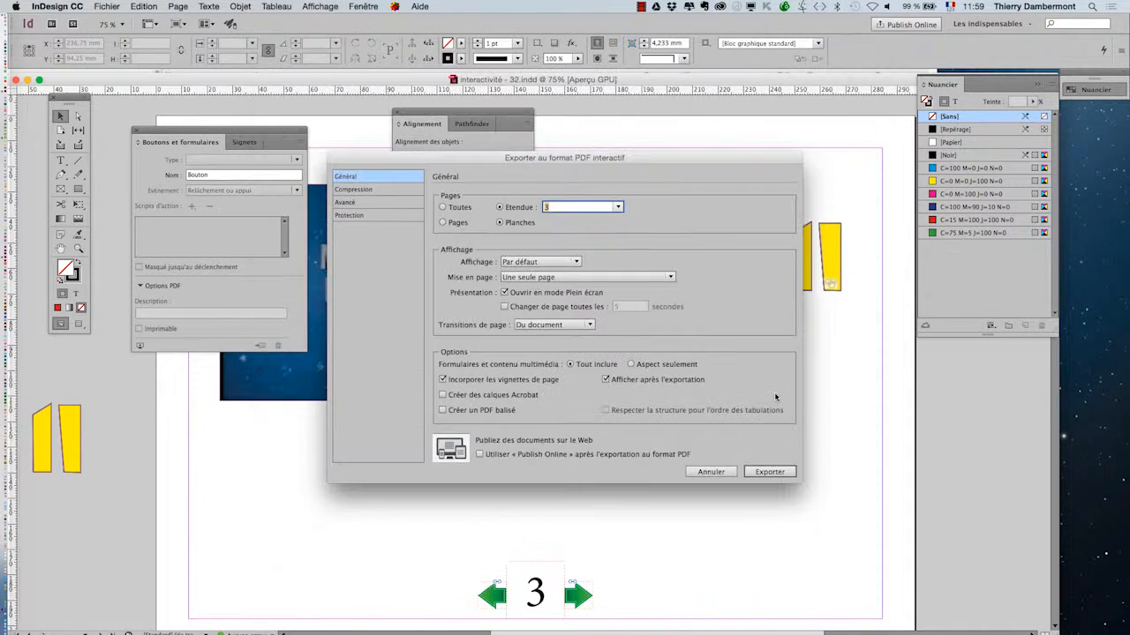
click(769, 472)
click(668, 359)
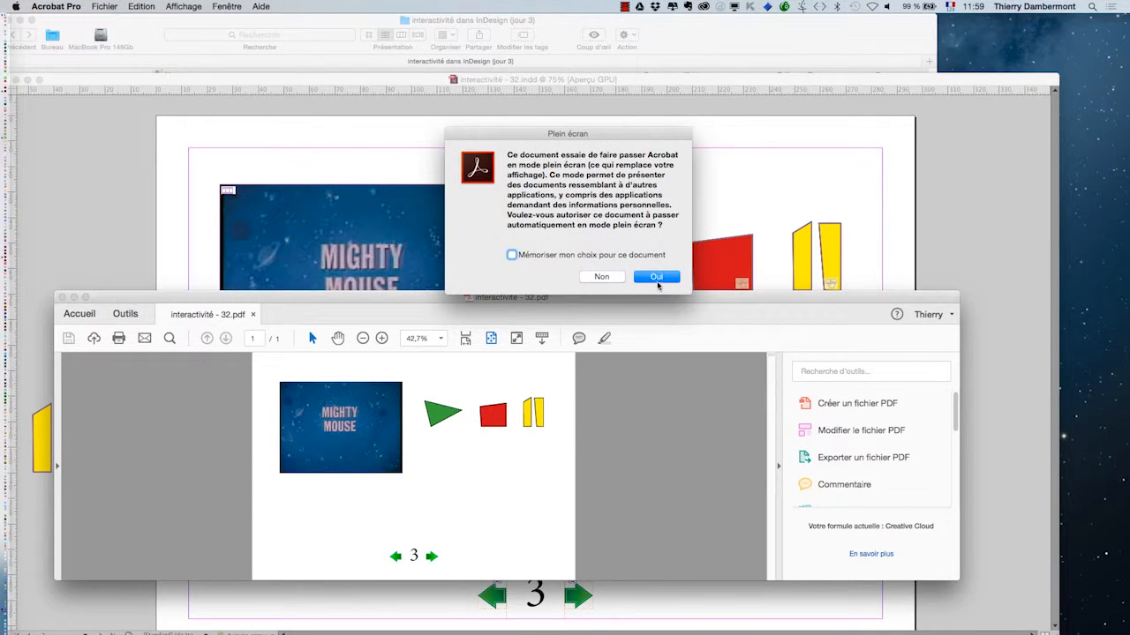
Allow the exported PDF to run full screen in Acrobat Pro and test the green play button on the video
click(657, 277)
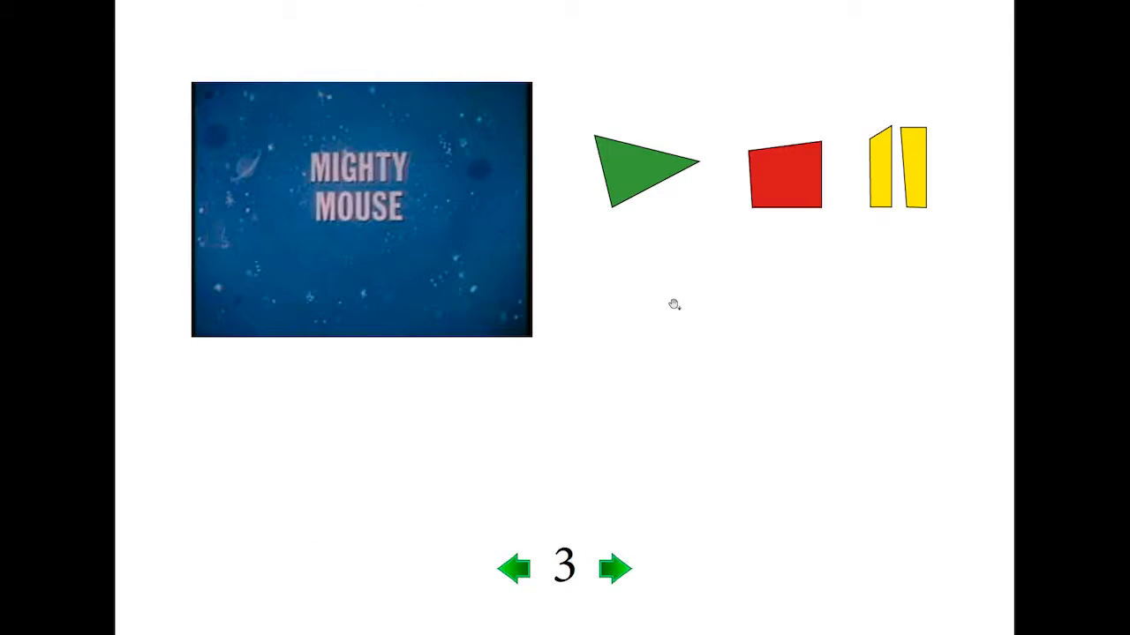
click(641, 177)
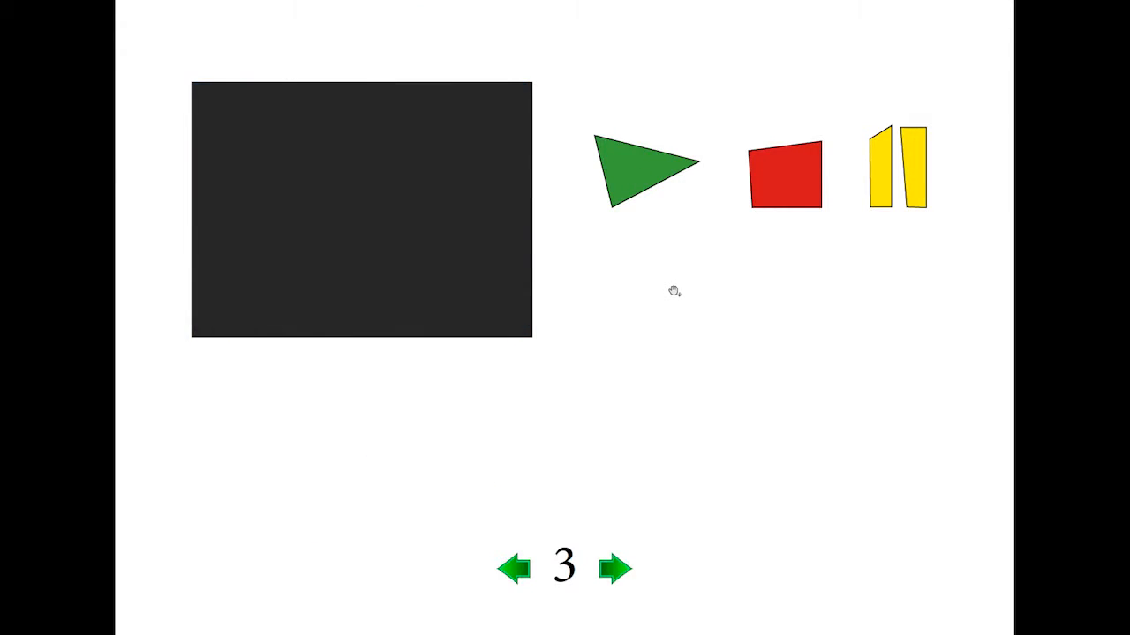